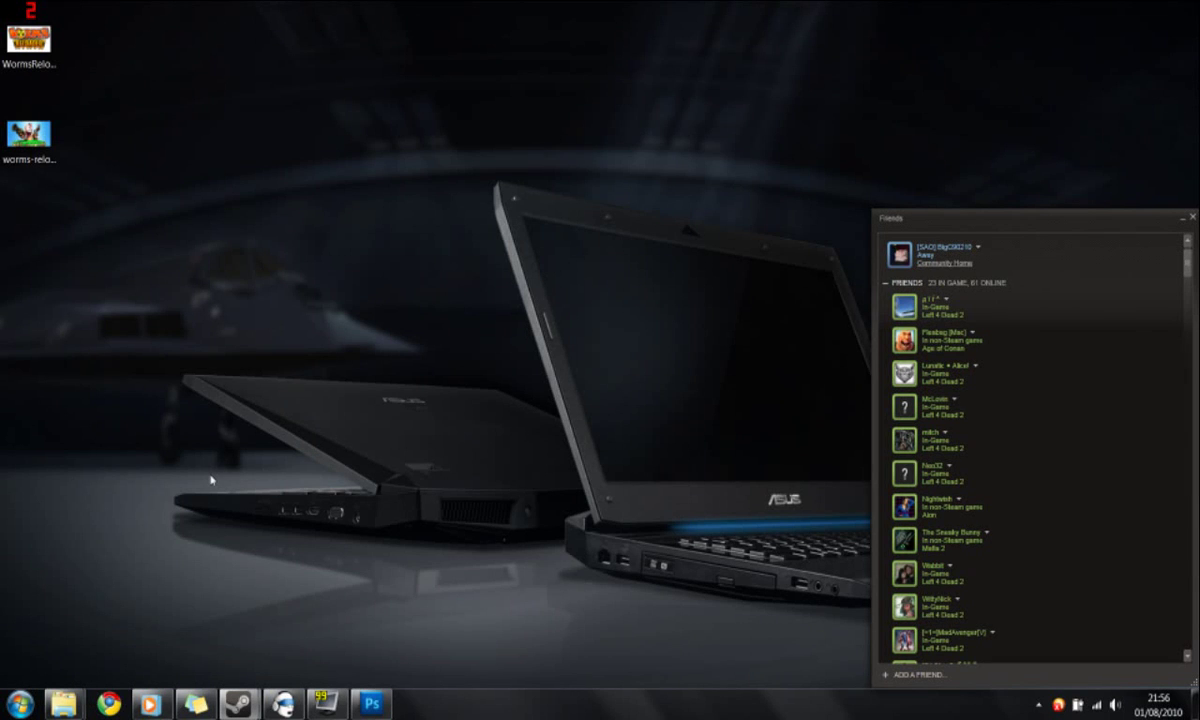
Open the Windows Start menu.
key(super)
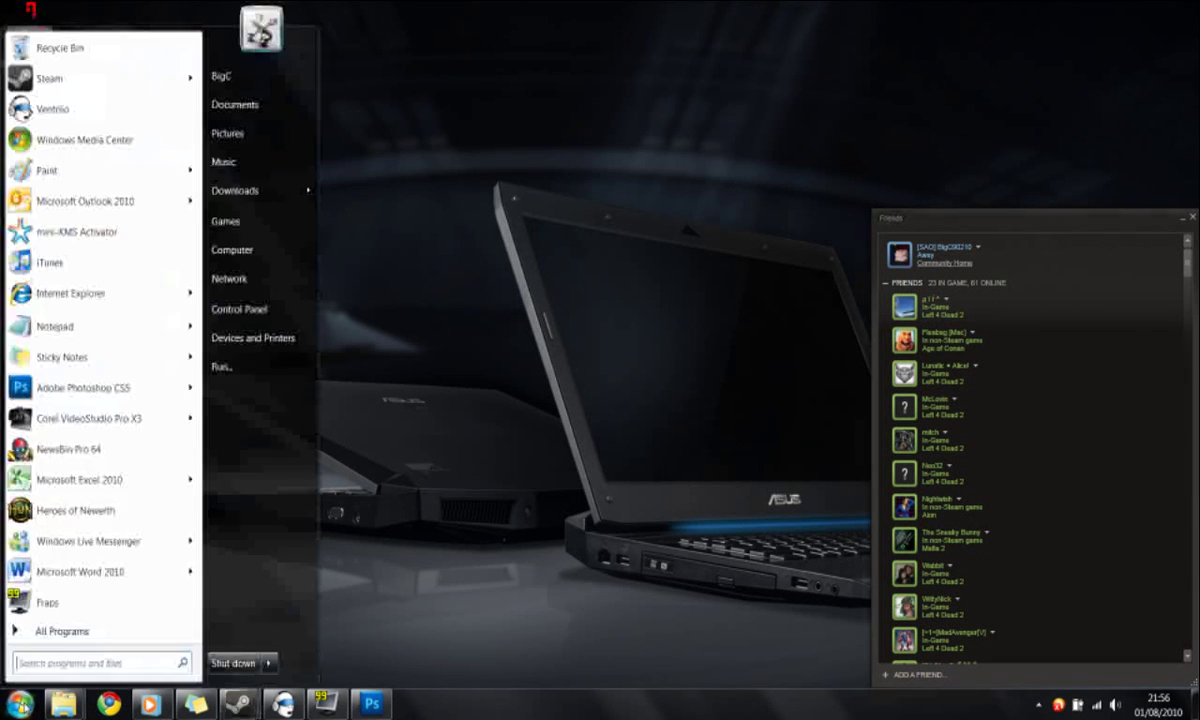
Browse from Computer through C:\Program Files (x86)\Steam\steamapps\common\worms reloaded to UserLandscapes.
click(292, 248)
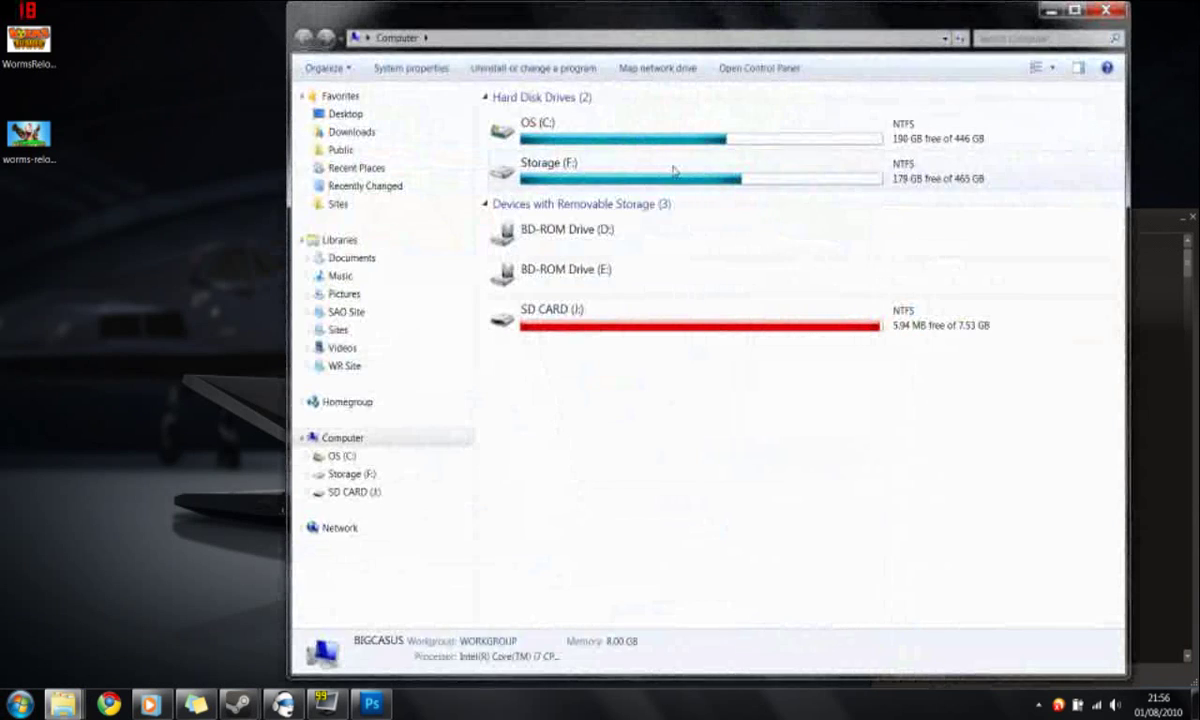
double_click(633, 130)
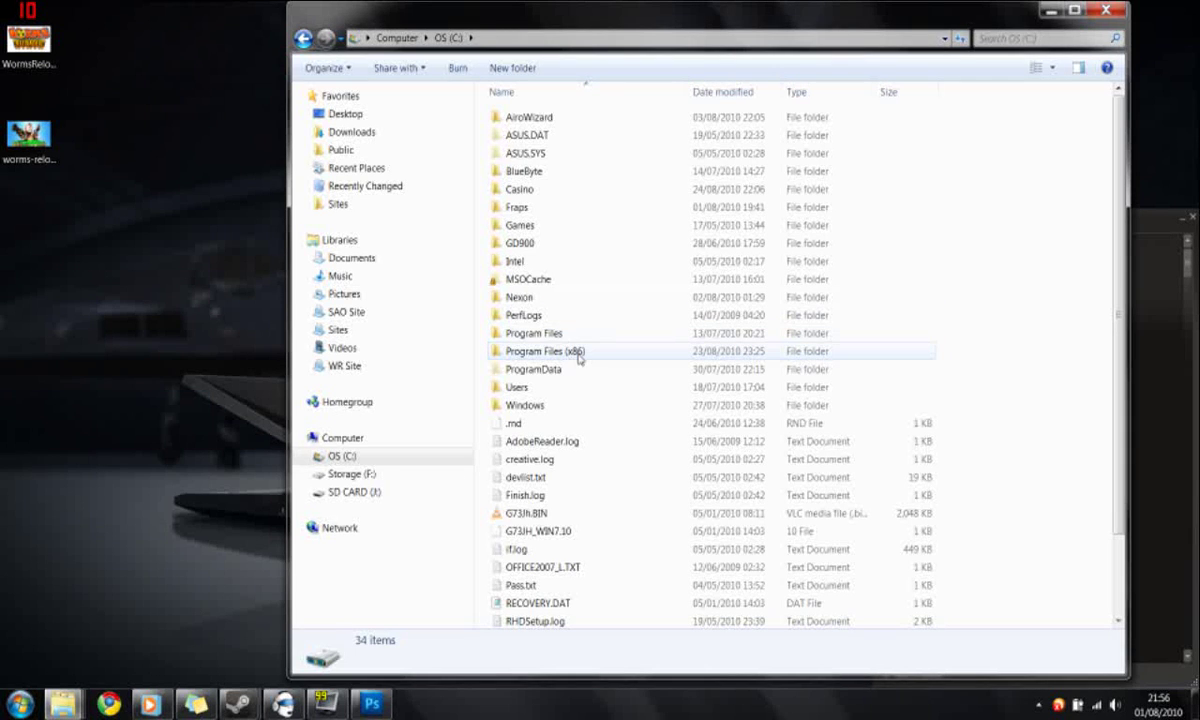
click(580, 355)
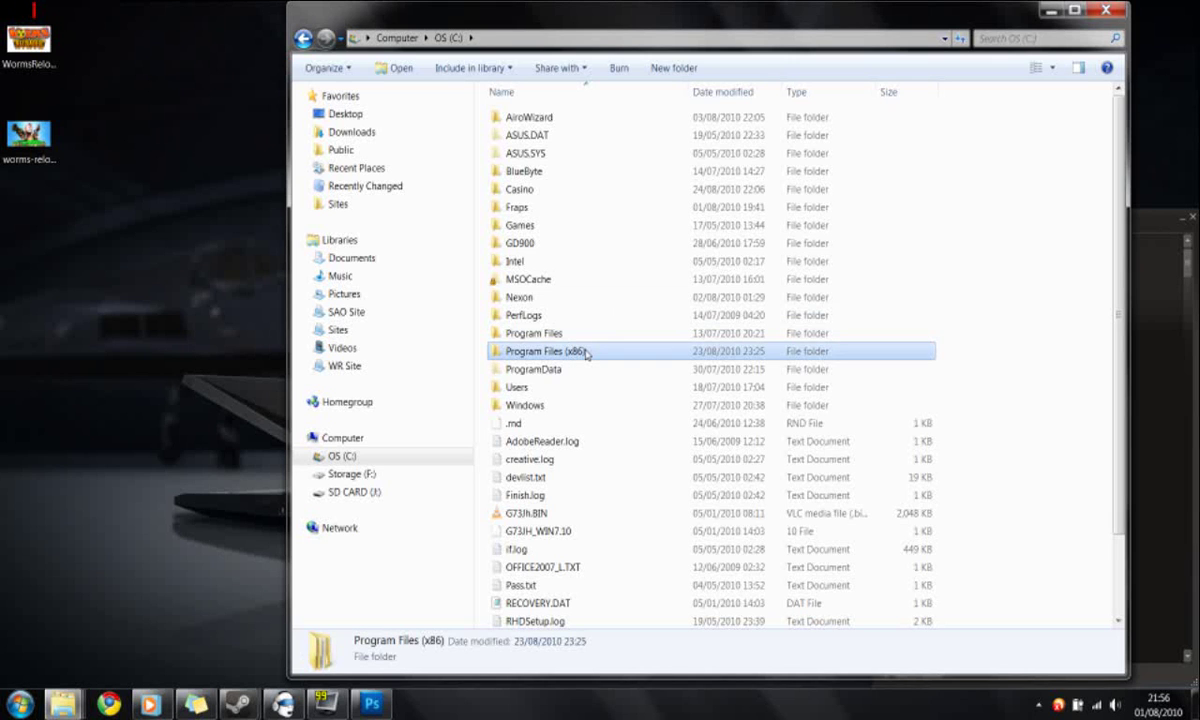
double_click(586, 353)
scroll(621, 326, down, 5)
scroll(621, 324, down, 12)
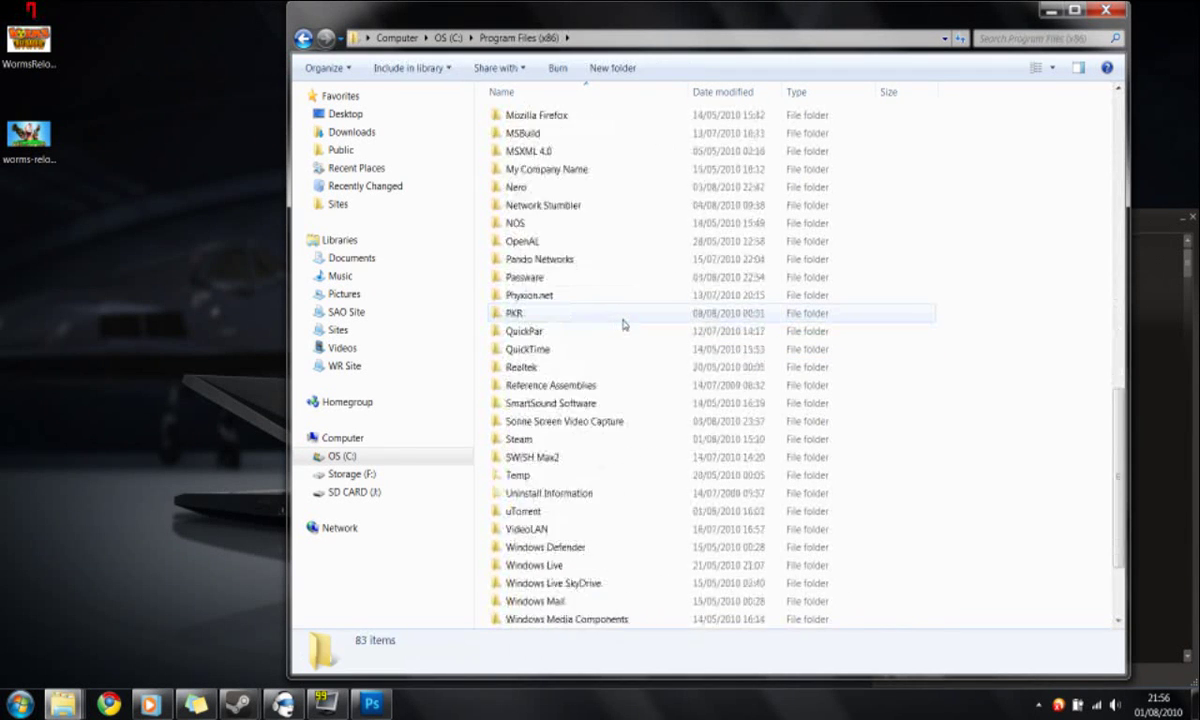
double_click(530, 386)
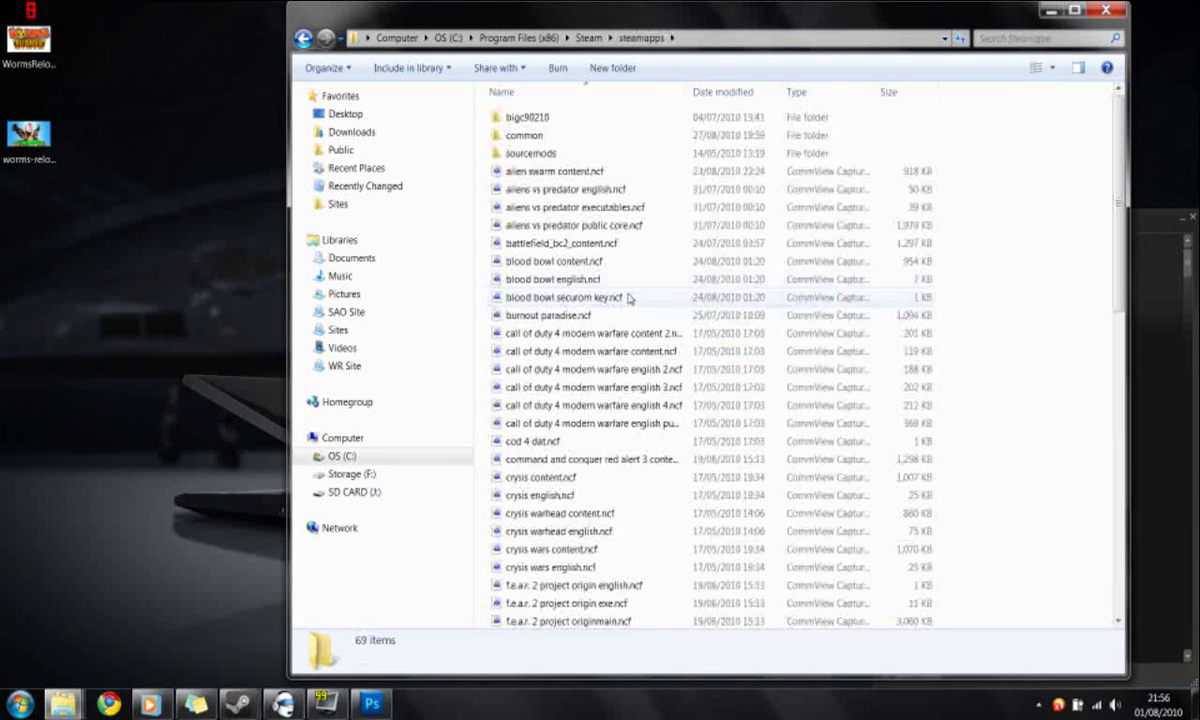
double_click(526, 135)
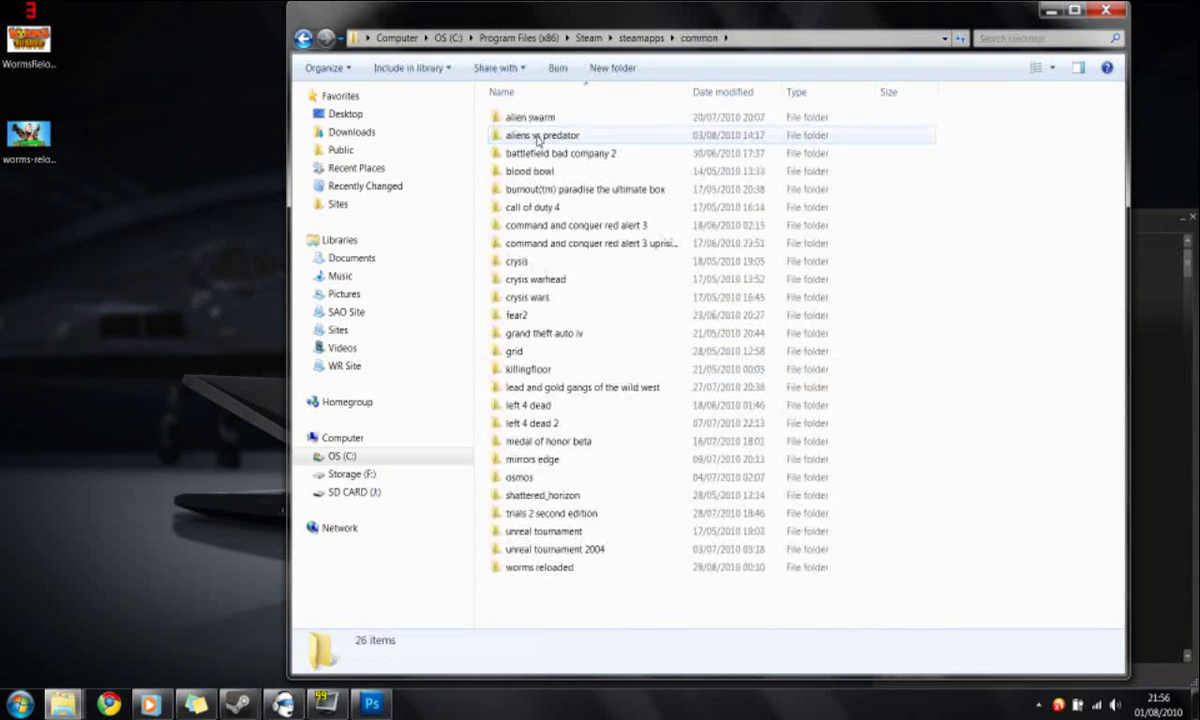
double_click(538, 567)
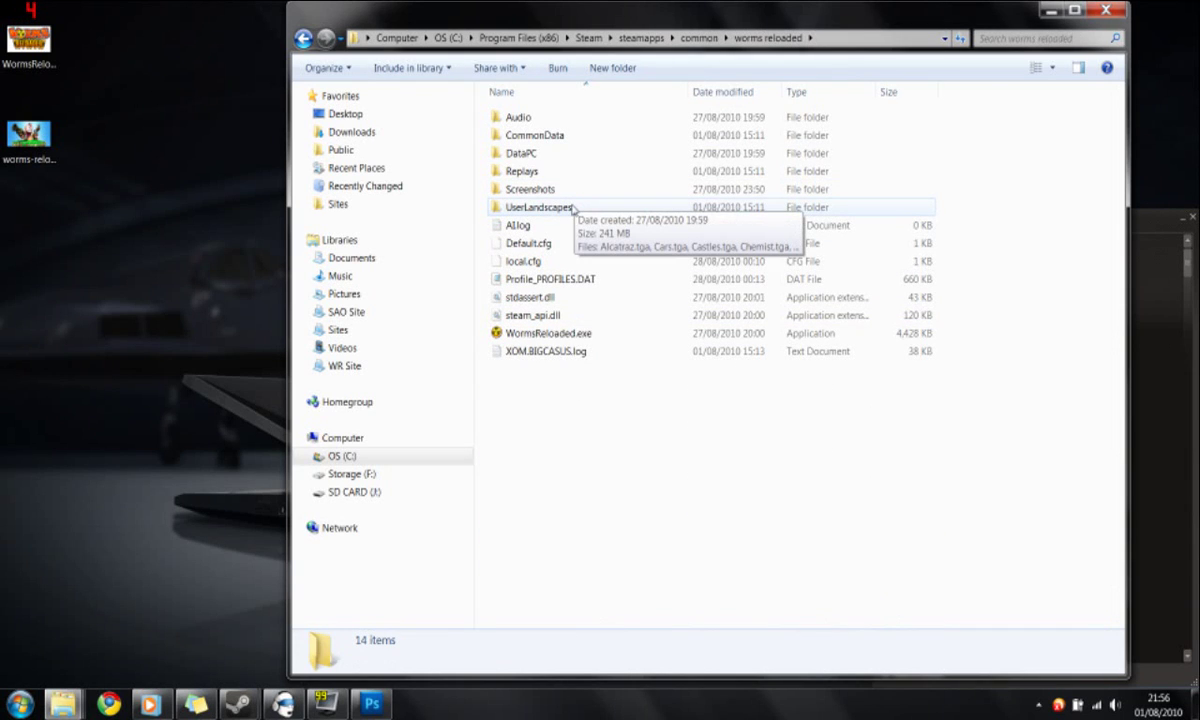
double_click(540, 207)
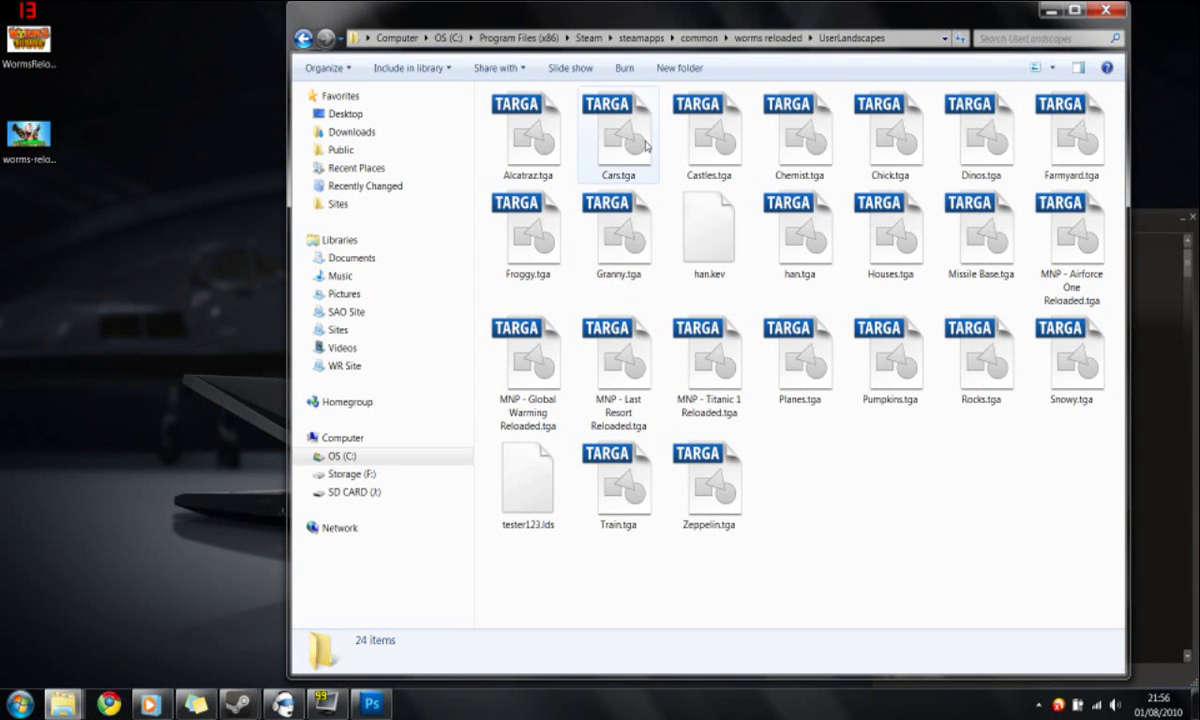
Duplicate Cars.tga as cars2.tga, then drag the original Cars.tga into Photoshop.
click(605, 142)
right_click(603, 140)
click(650, 341)
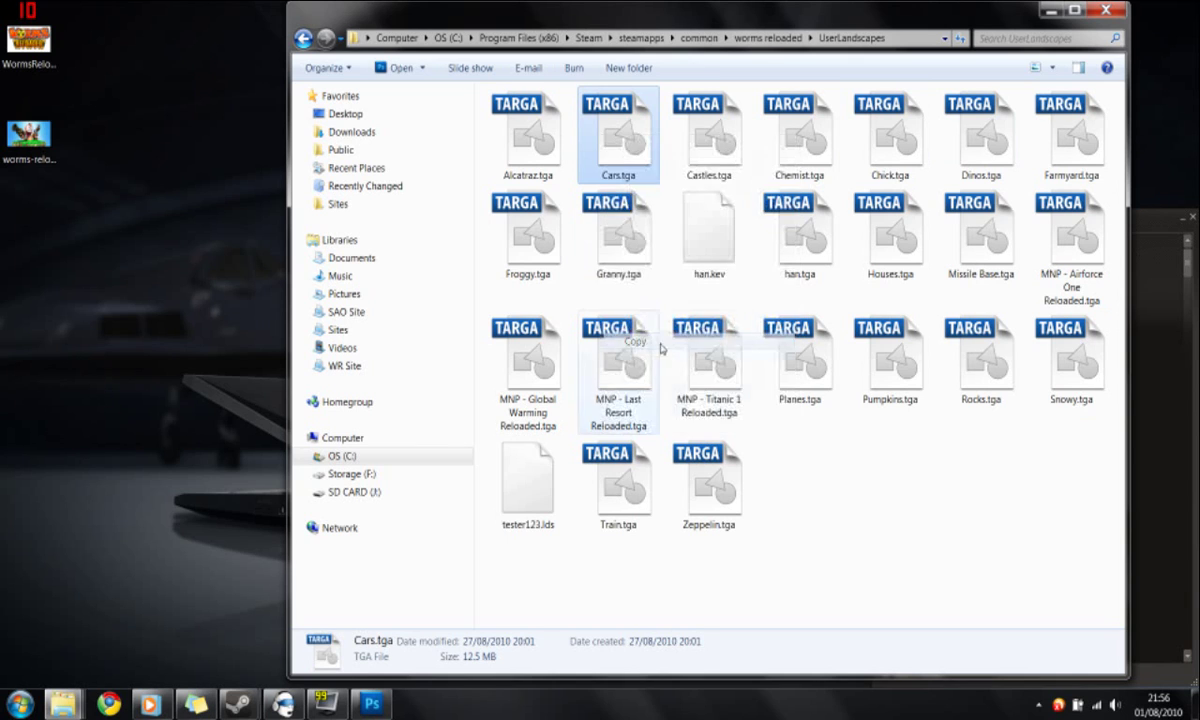
right_click(796, 486)
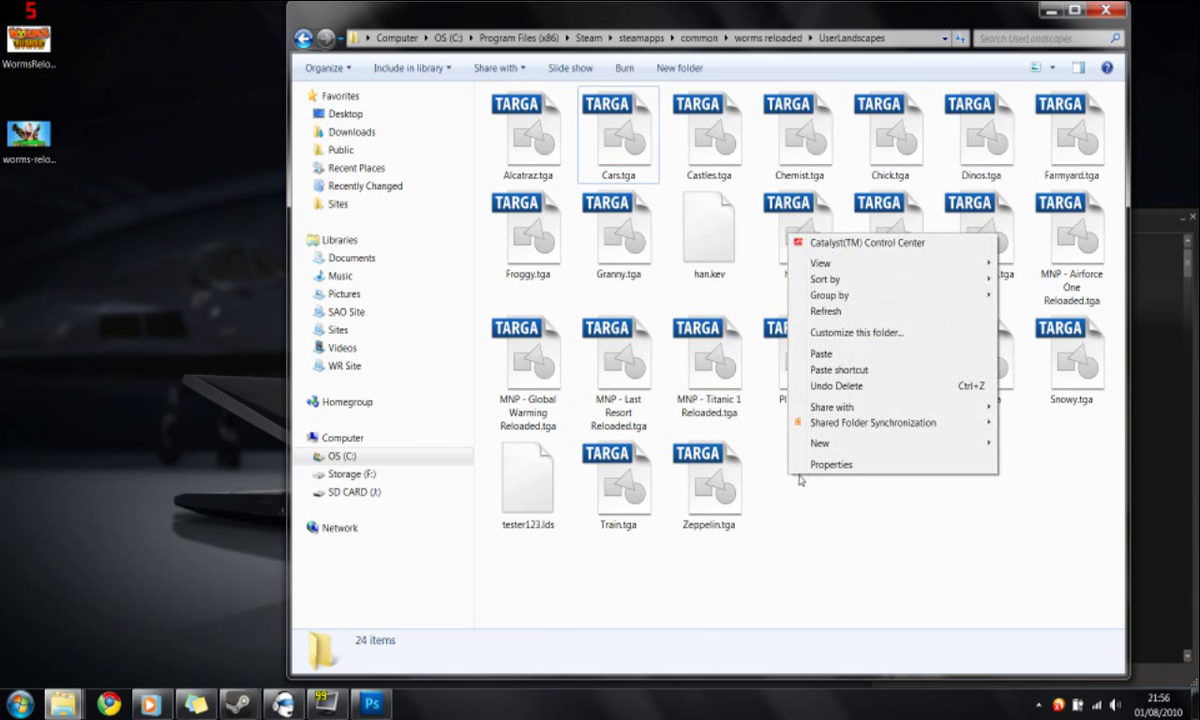
click(838, 358)
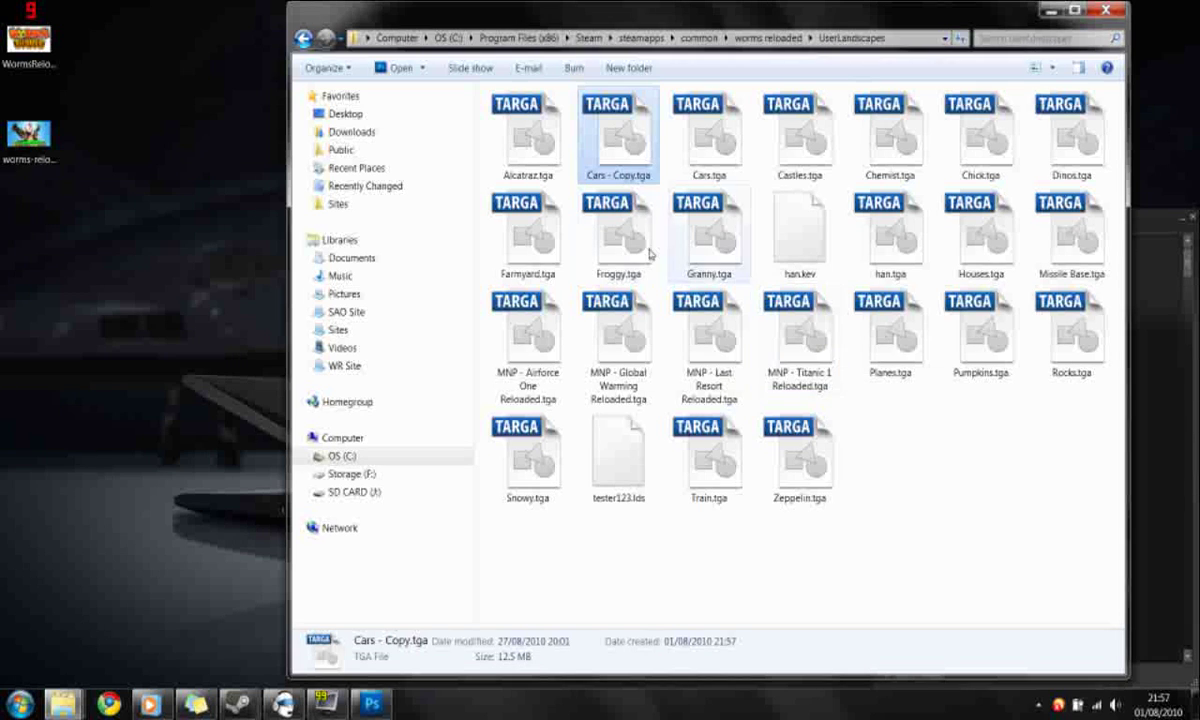
click(614, 176)
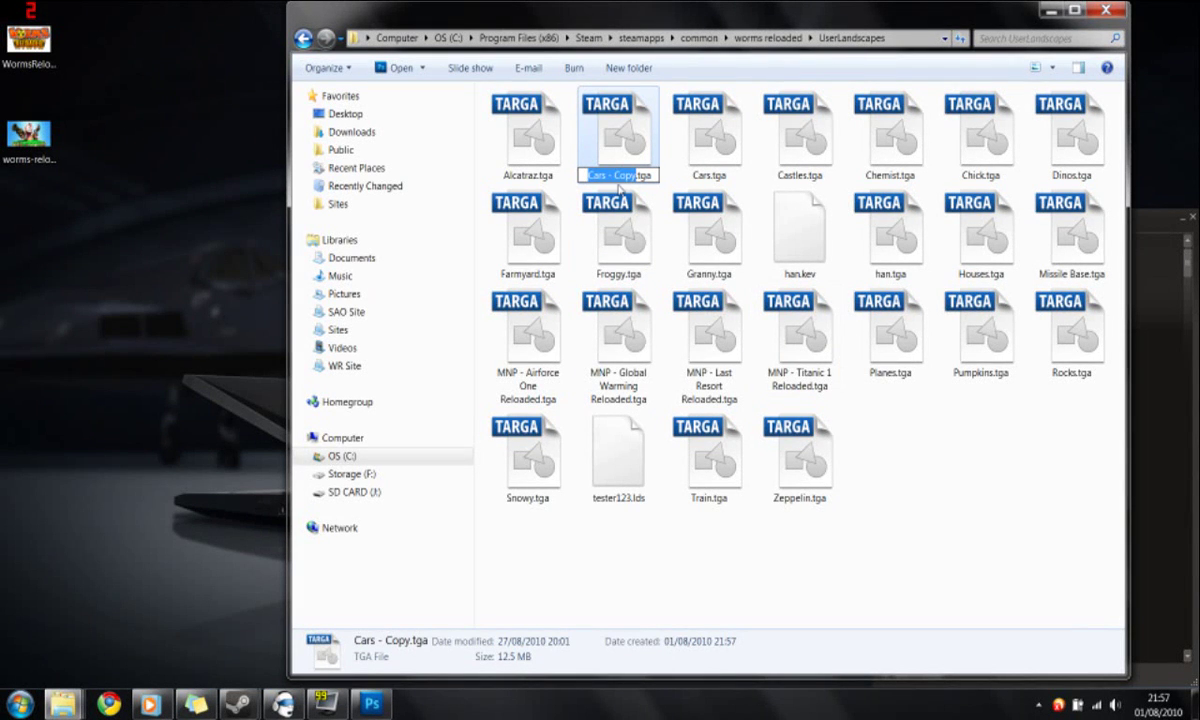
text(cars2)
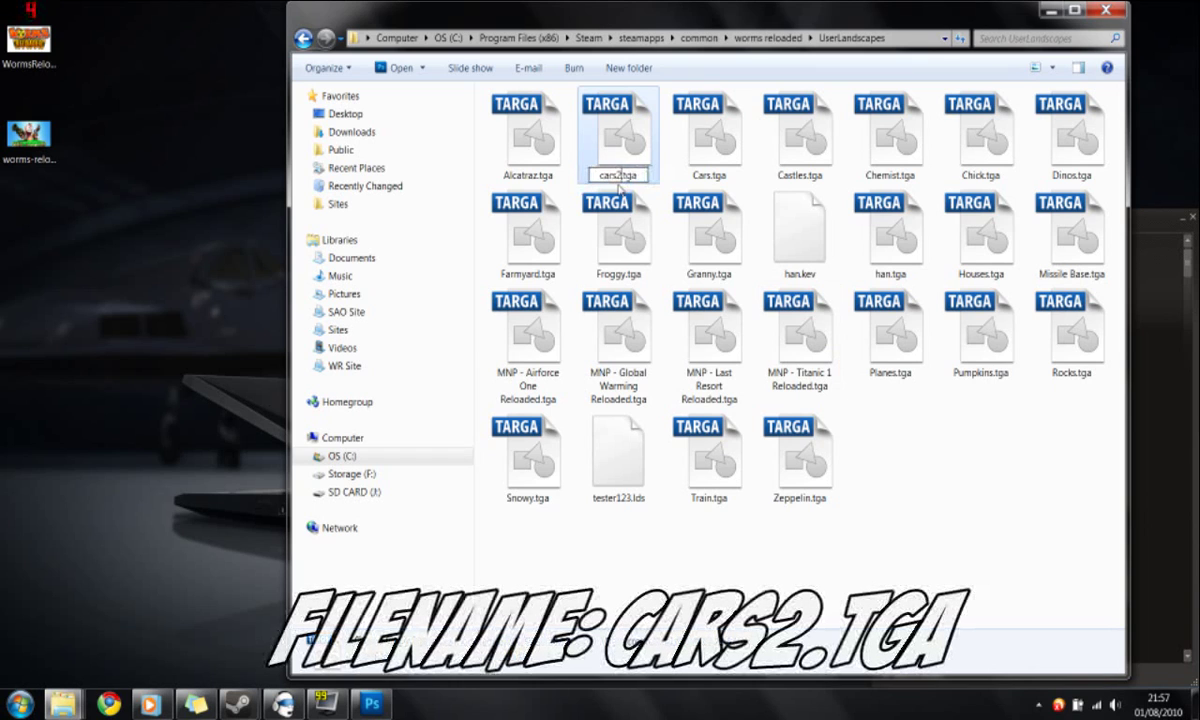
click(905, 468)
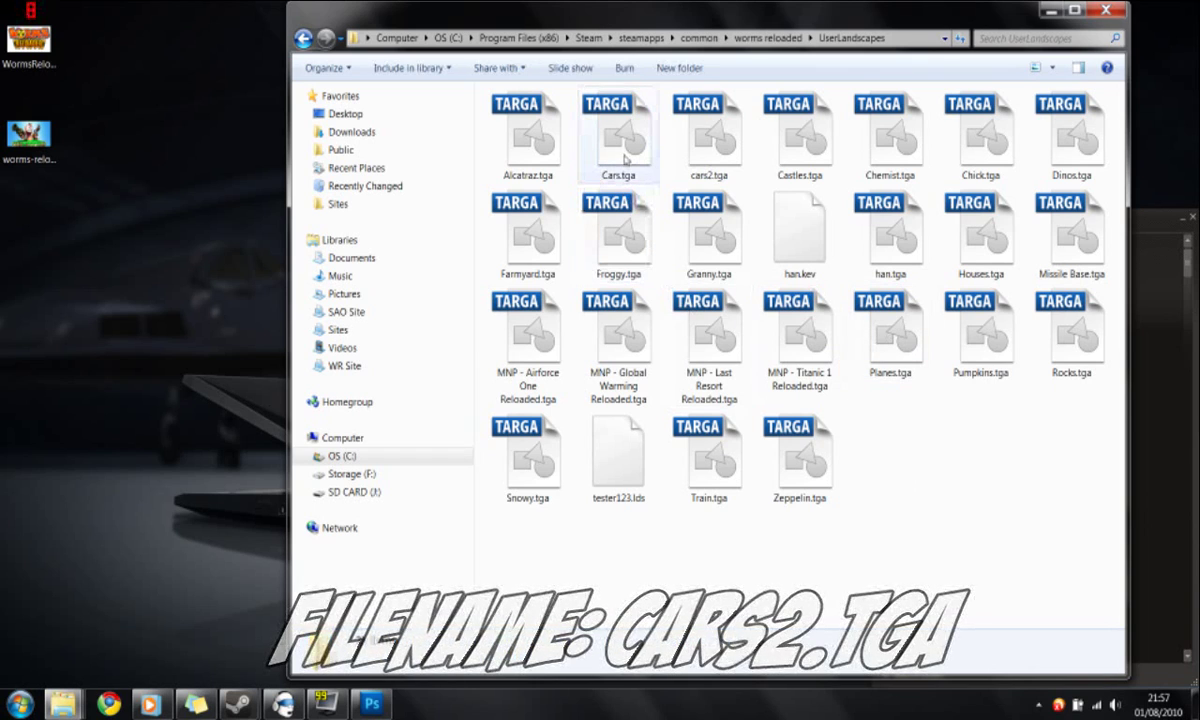
click(624, 155)
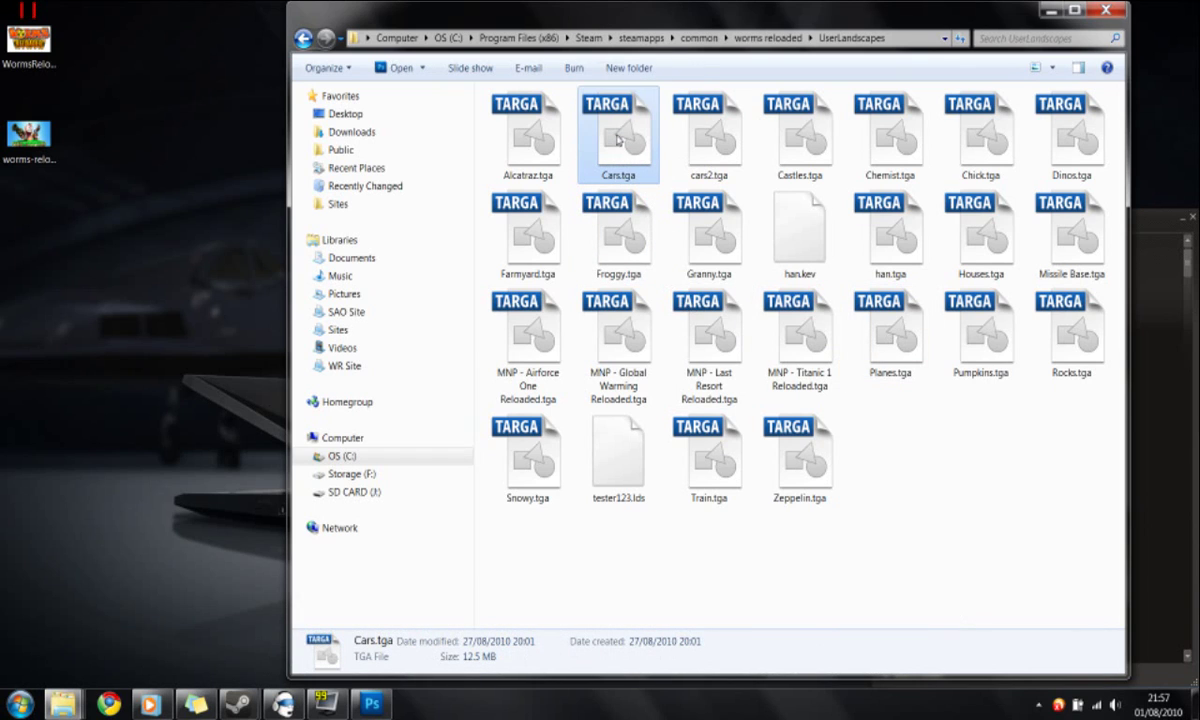
drag(617, 139, 361, 269)
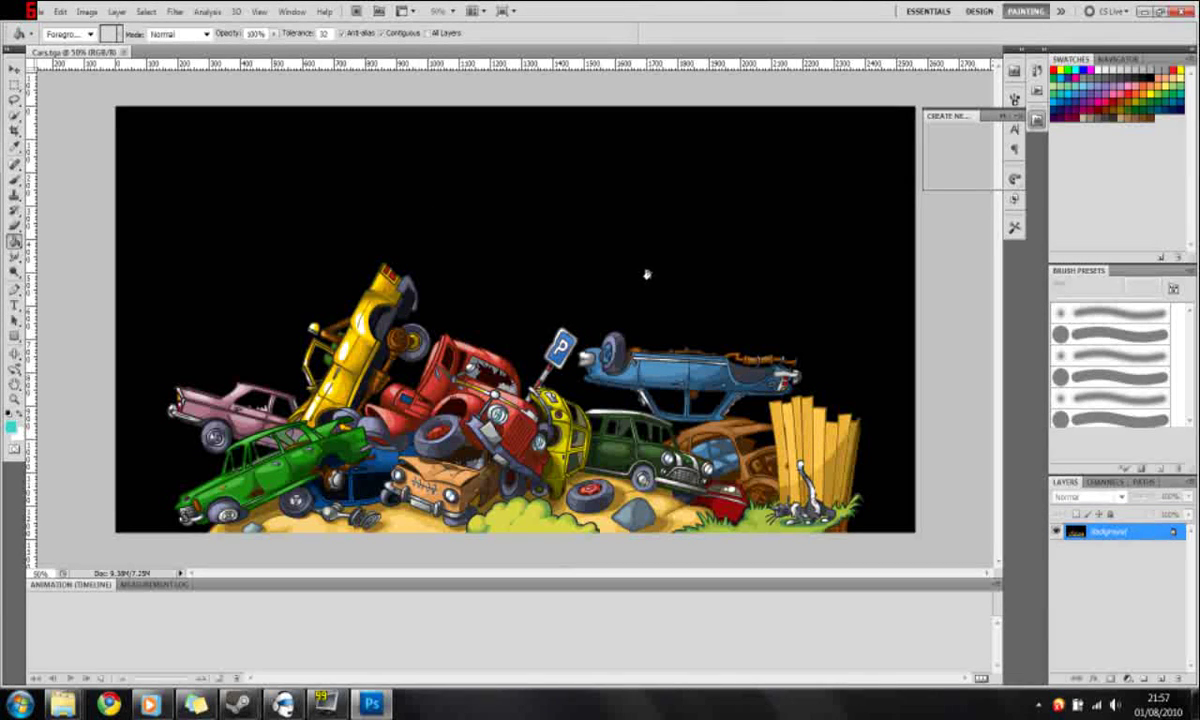
Check that Cars.tga is 2560 x 1280 pixels in Image Size, leaving it unchanged.
click(116, 12)
mouse_move(87, 12)
click(110, 131)
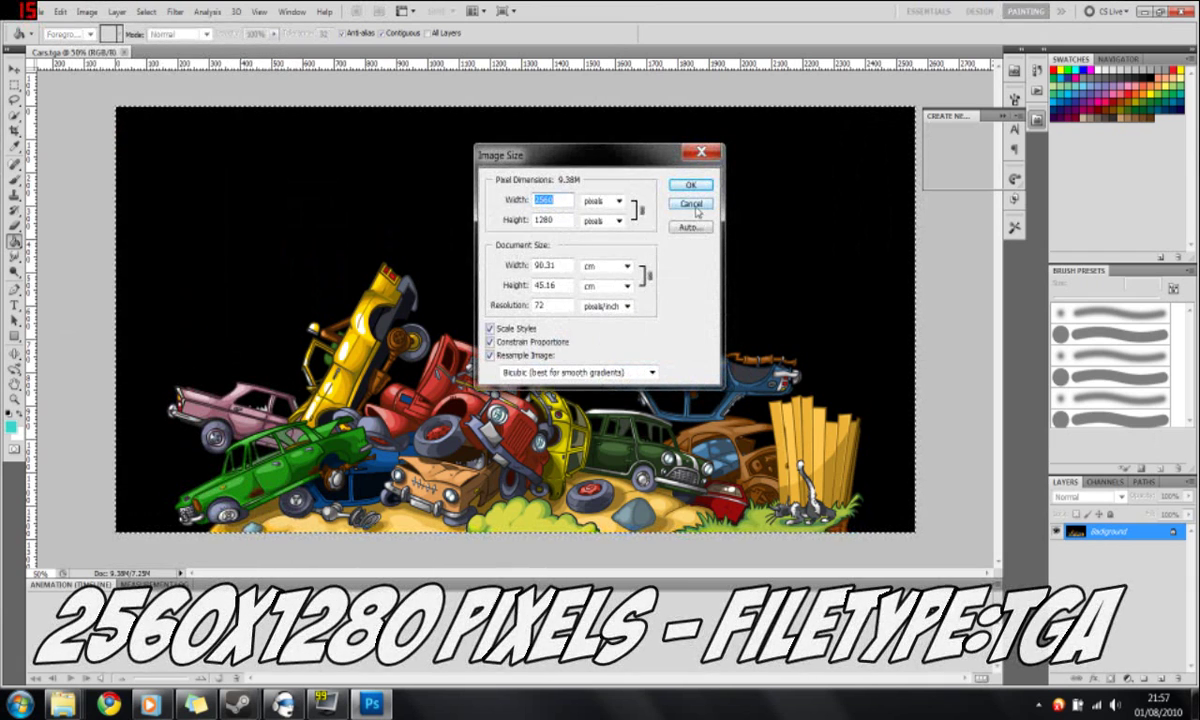
click(691, 203)
key(m)
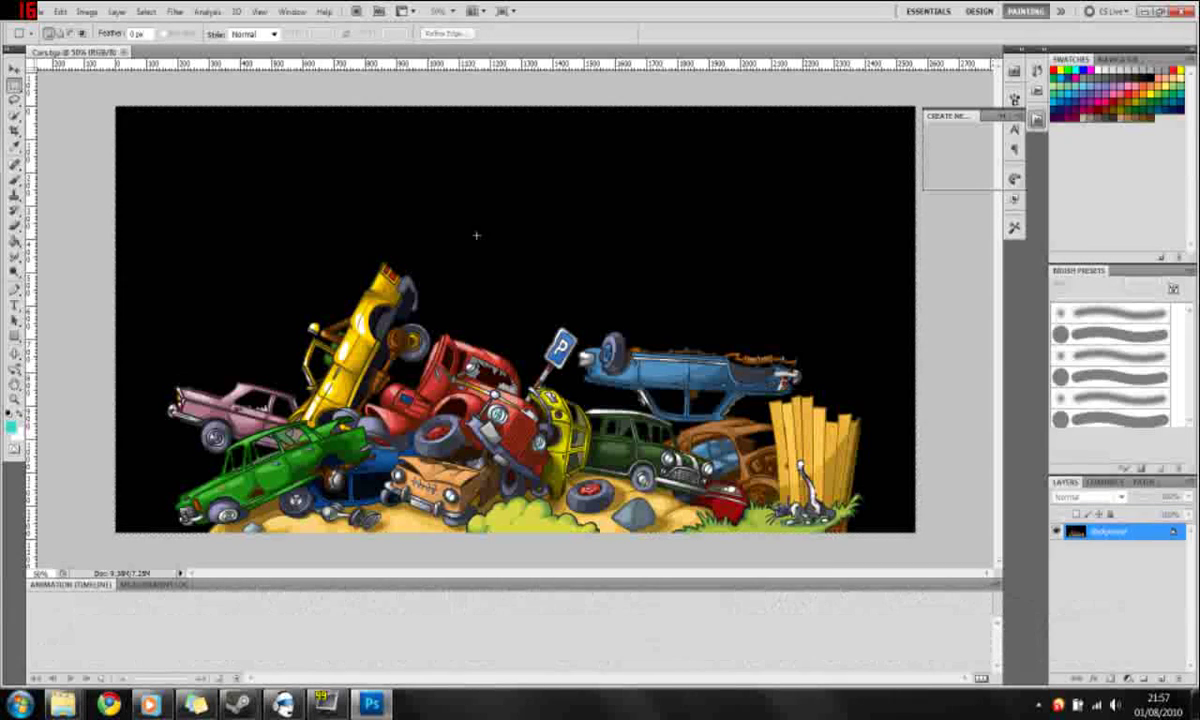
click(1102, 482)
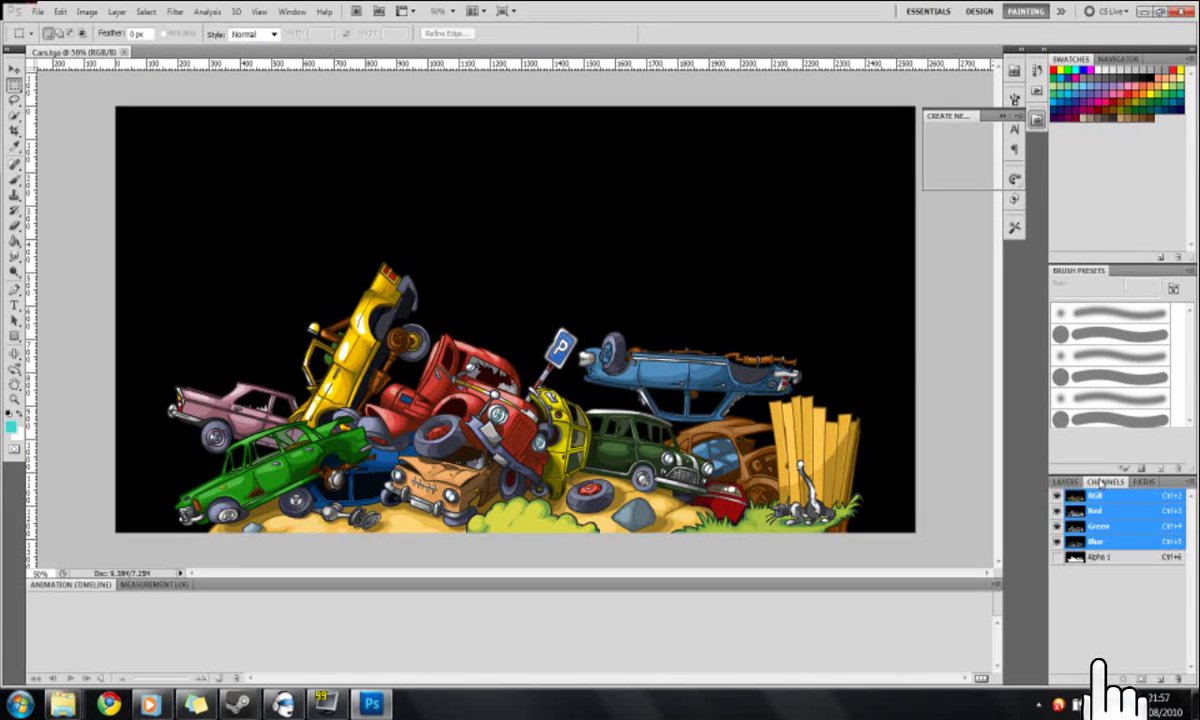
click(1098, 556)
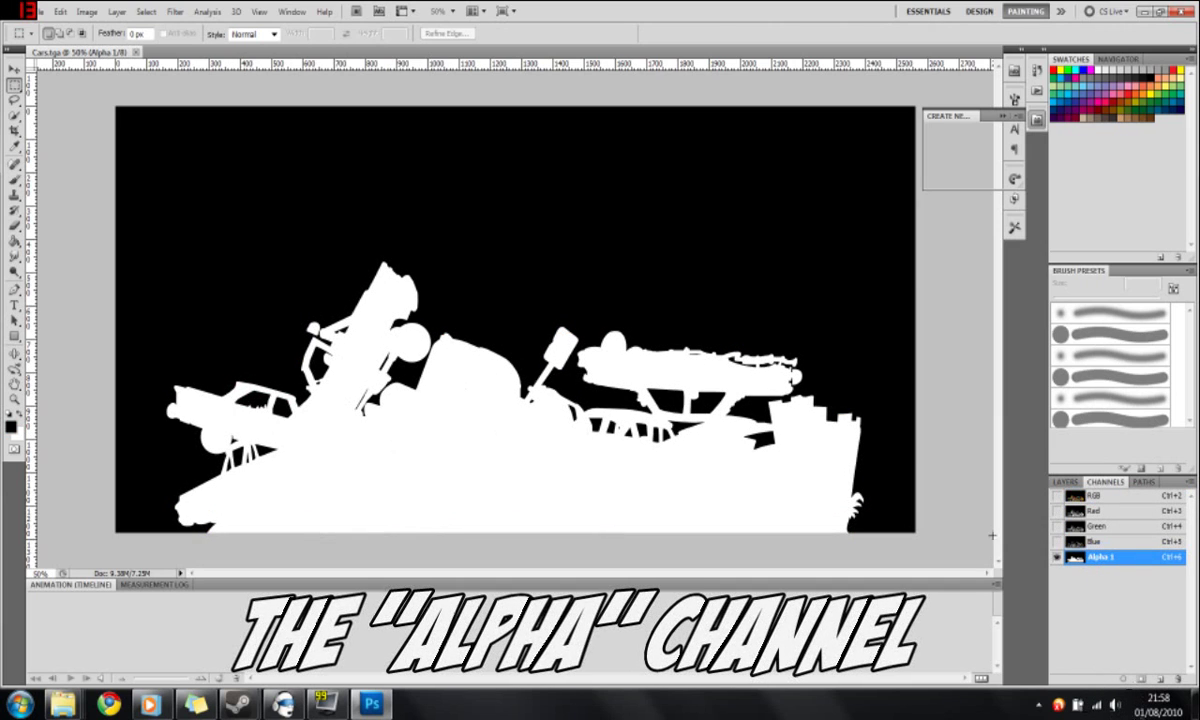
click(1096, 495)
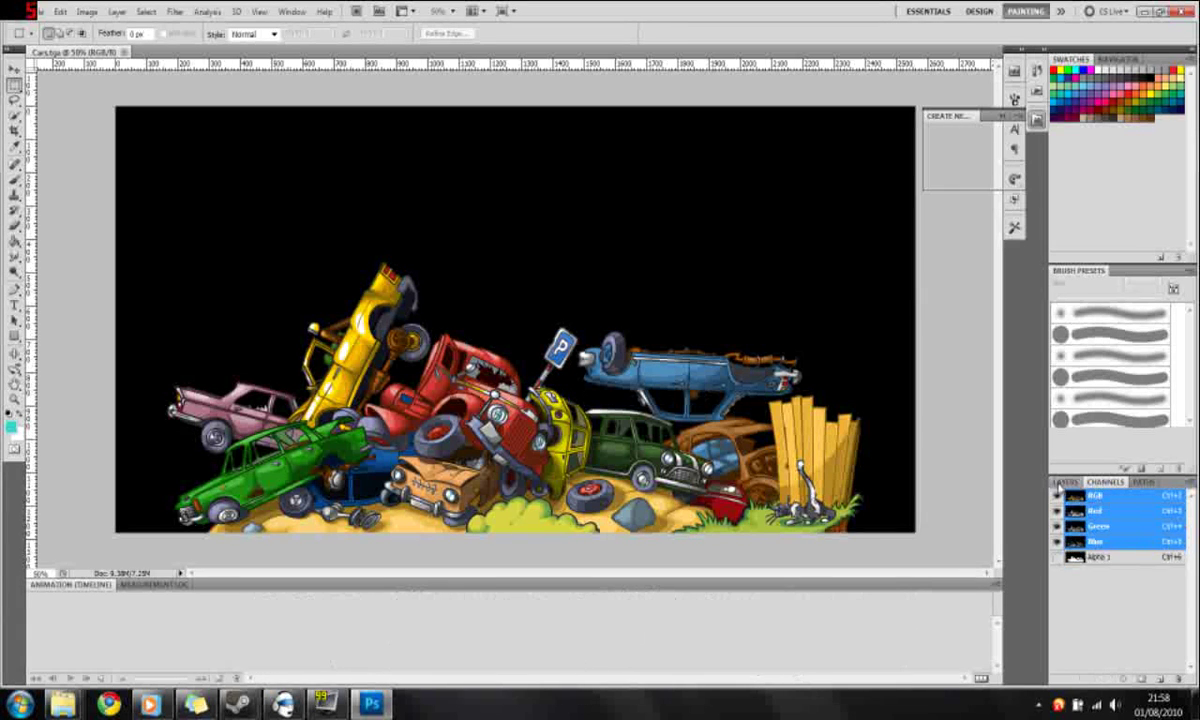
click(1064, 482)
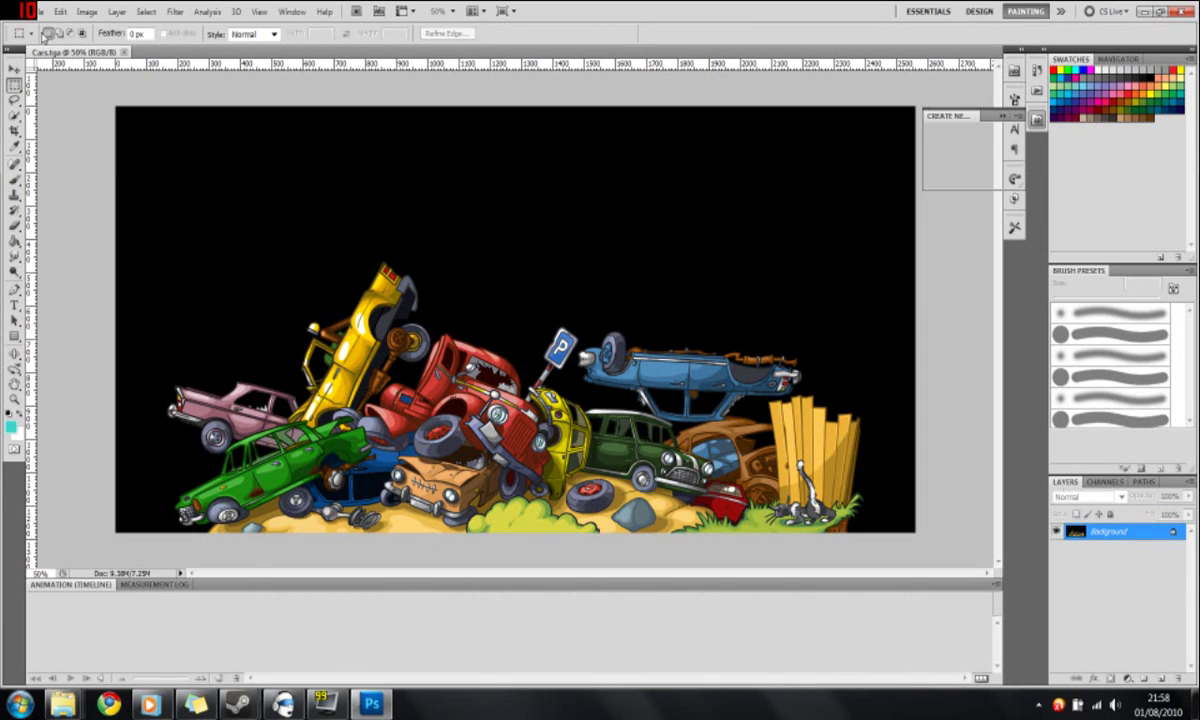
Sample the black background of Cars.tga as the foreground colour.
click(66, 12)
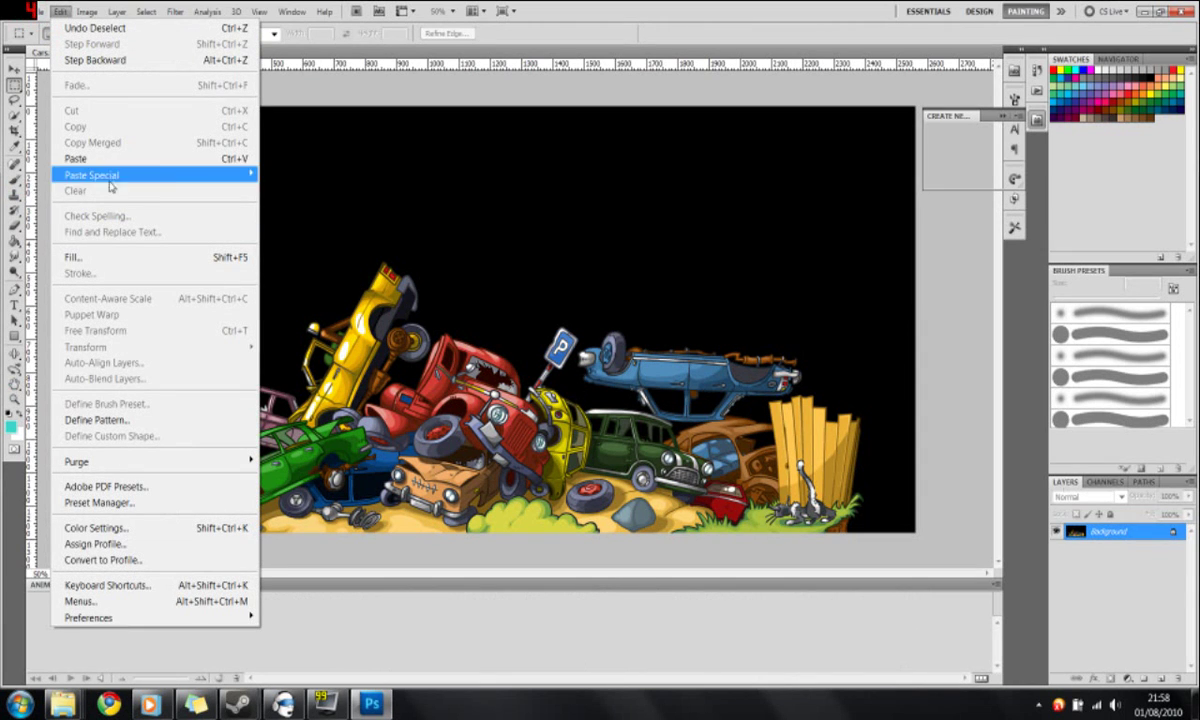
click(348, 182)
key(i)
click(348, 177)
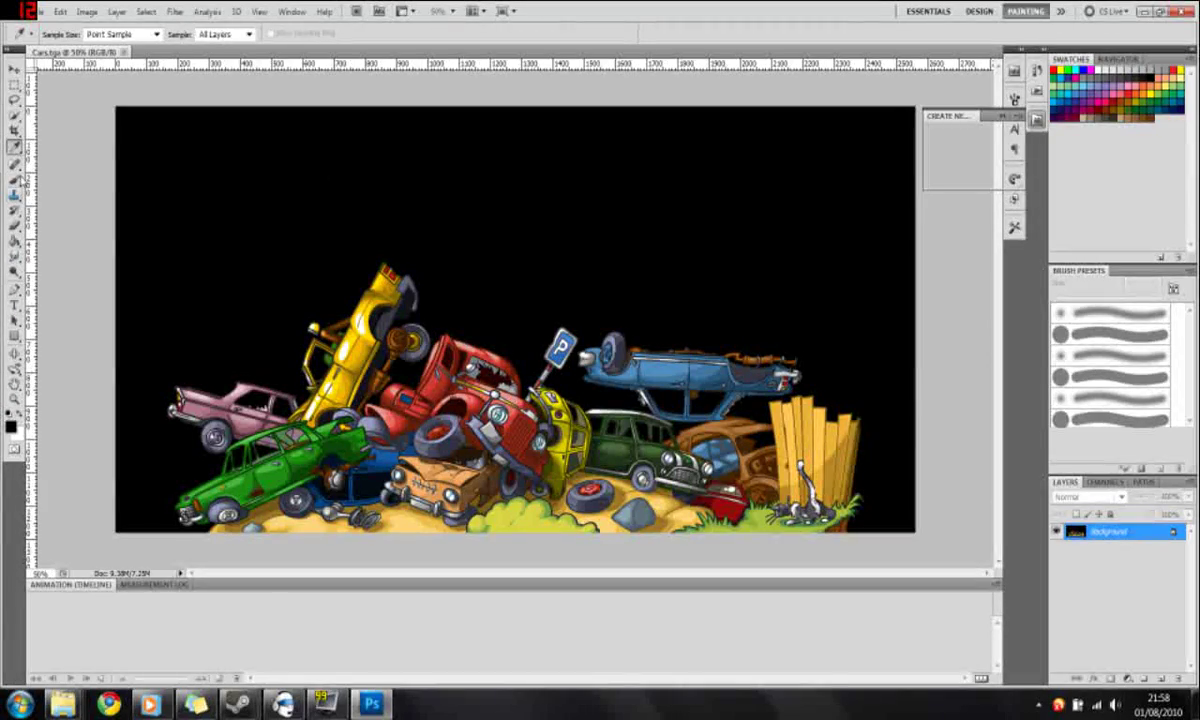
Fill the entire canvas with the foreground black, then deselect.
key(ctrl+a)
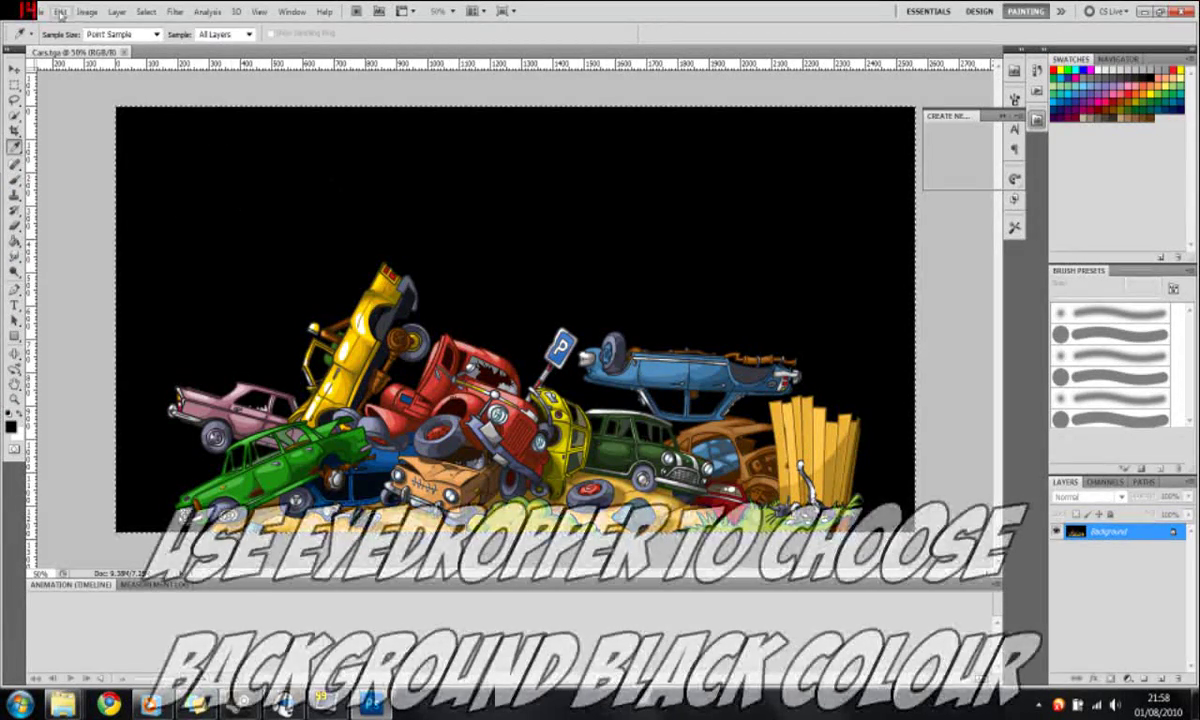
click(60, 11)
click(100, 257)
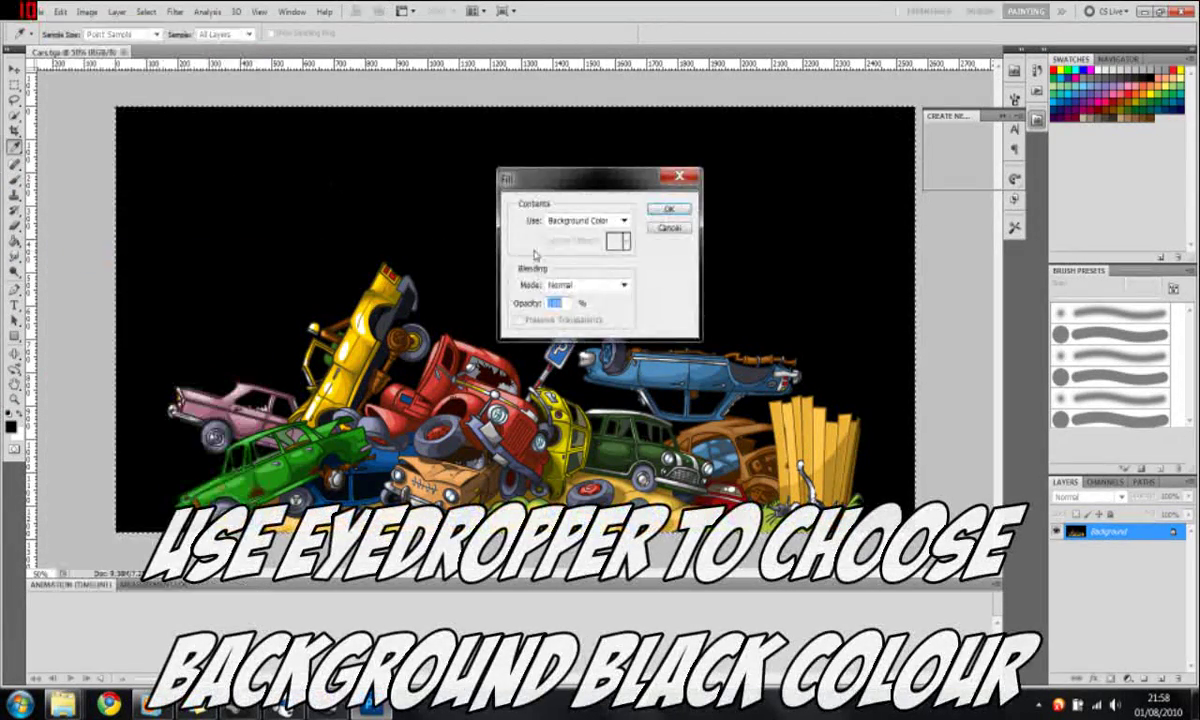
click(608, 220)
click(584, 246)
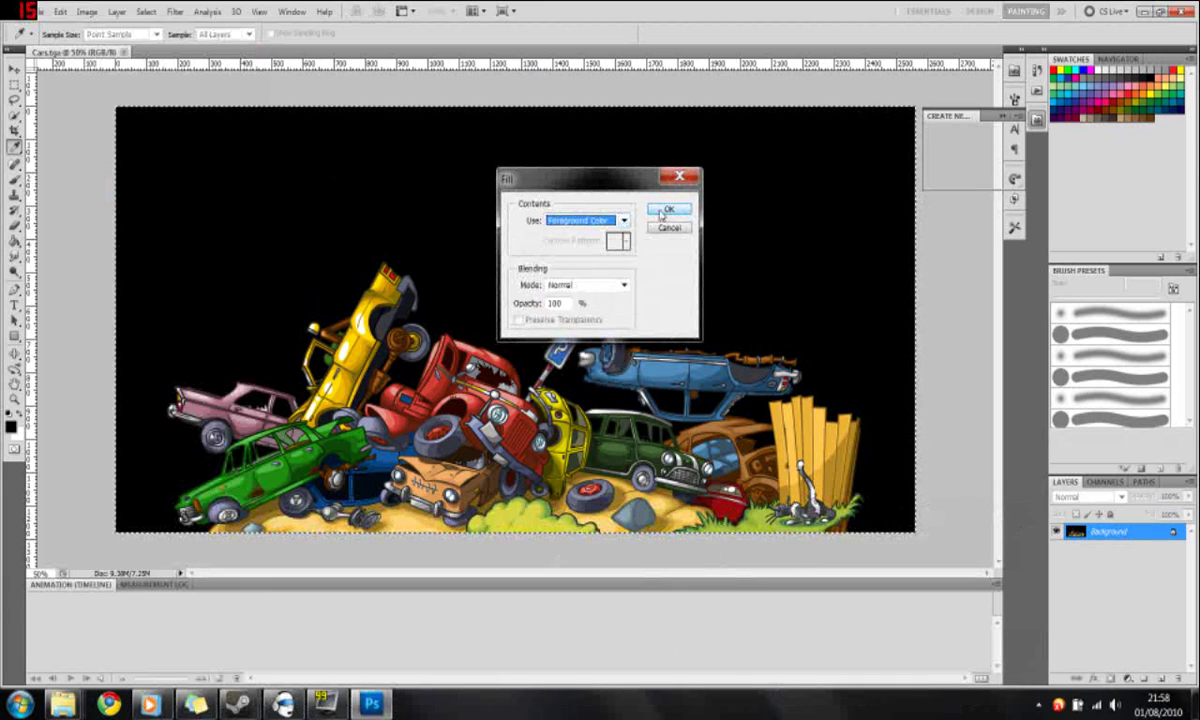
click(669, 208)
click(14, 85)
click(341, 234)
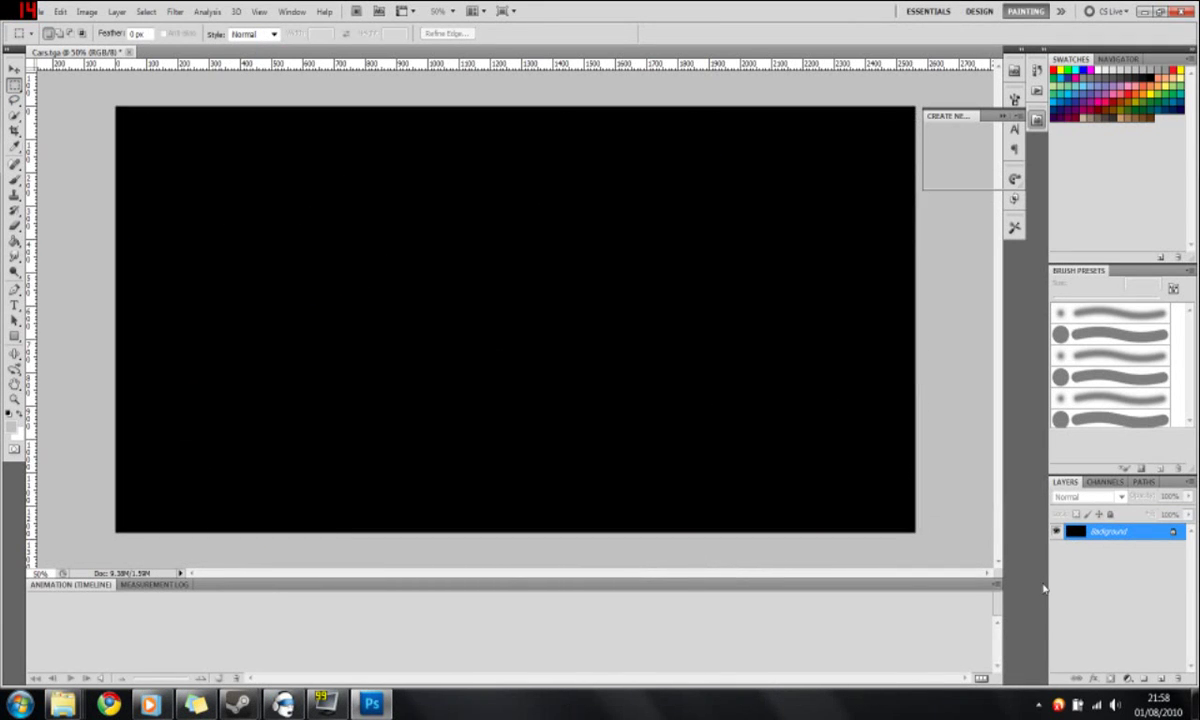
Add an empty Layer 1 to Cars.tga, then open WormsReloadedLogo and select all of it.
click(1159, 679)
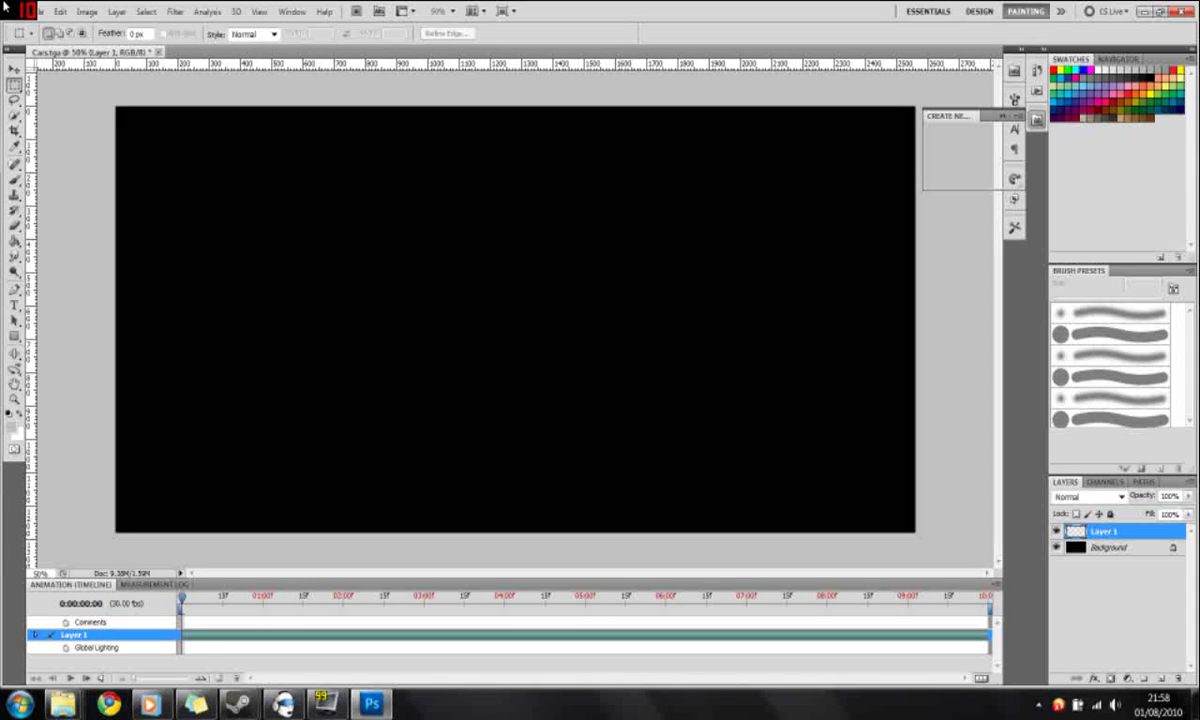
click(40, 11)
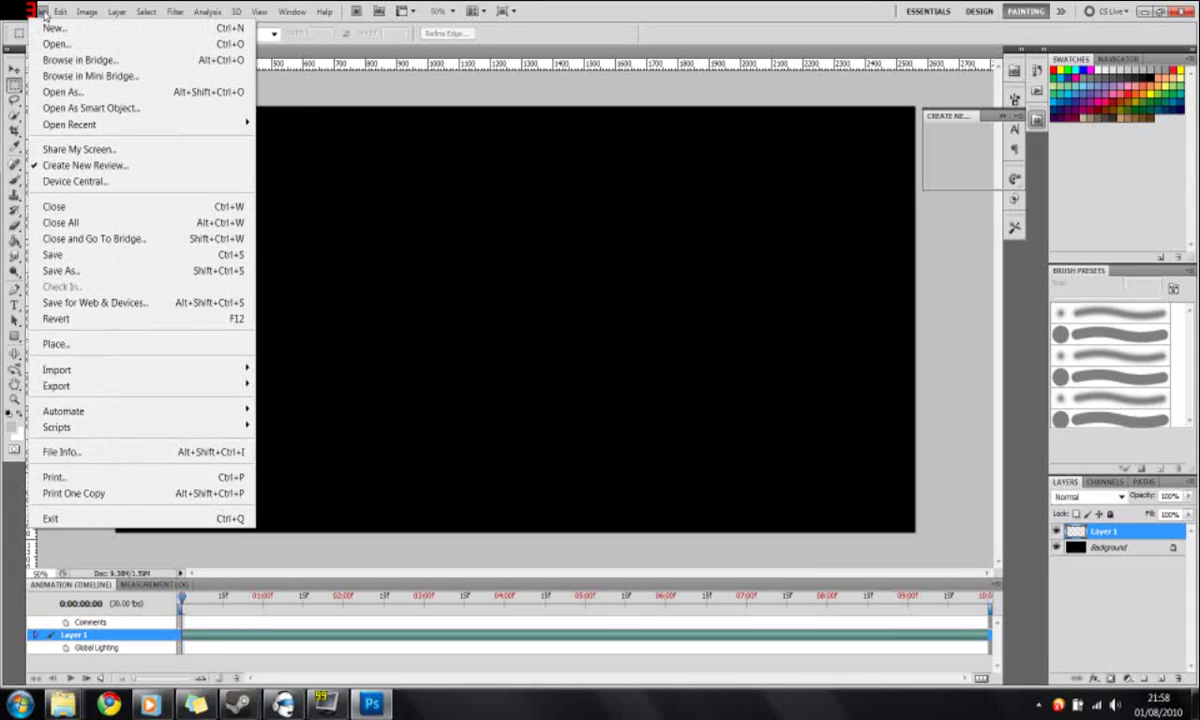
click(98, 46)
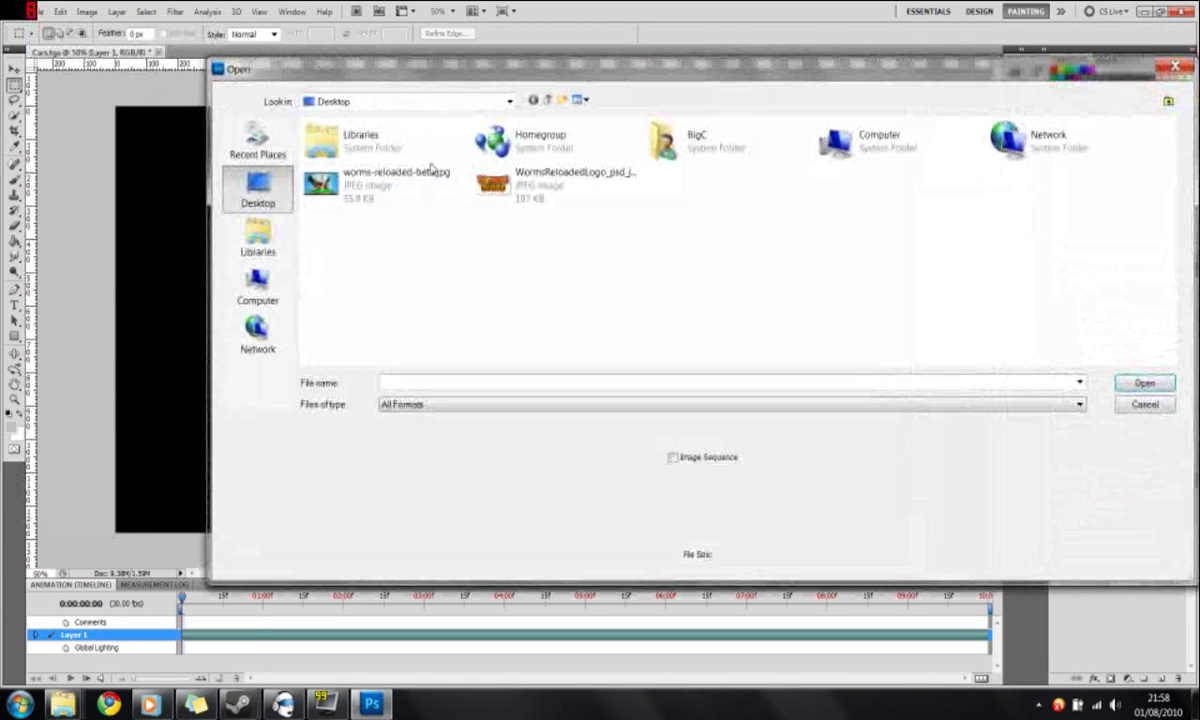
click(532, 203)
double_click(532, 203)
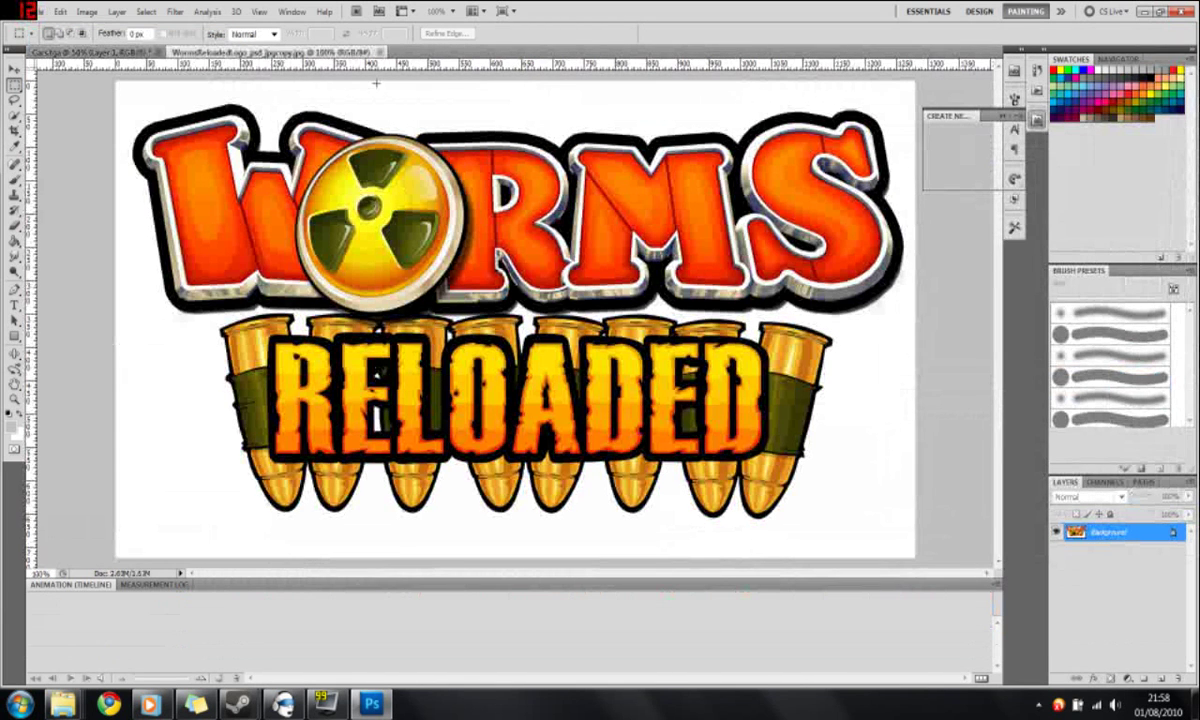
key(ctrl+a)
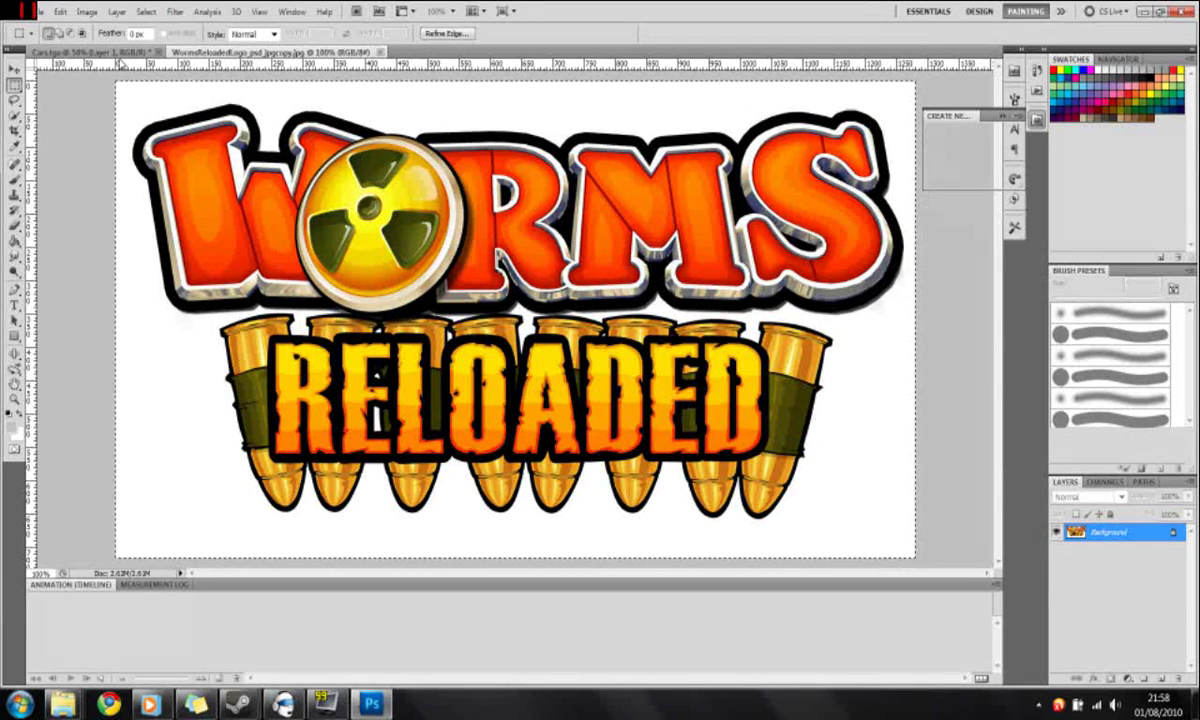
Paste the logo onto the Cars.tga canvas and shift it slightly right and down.
click(98, 52)
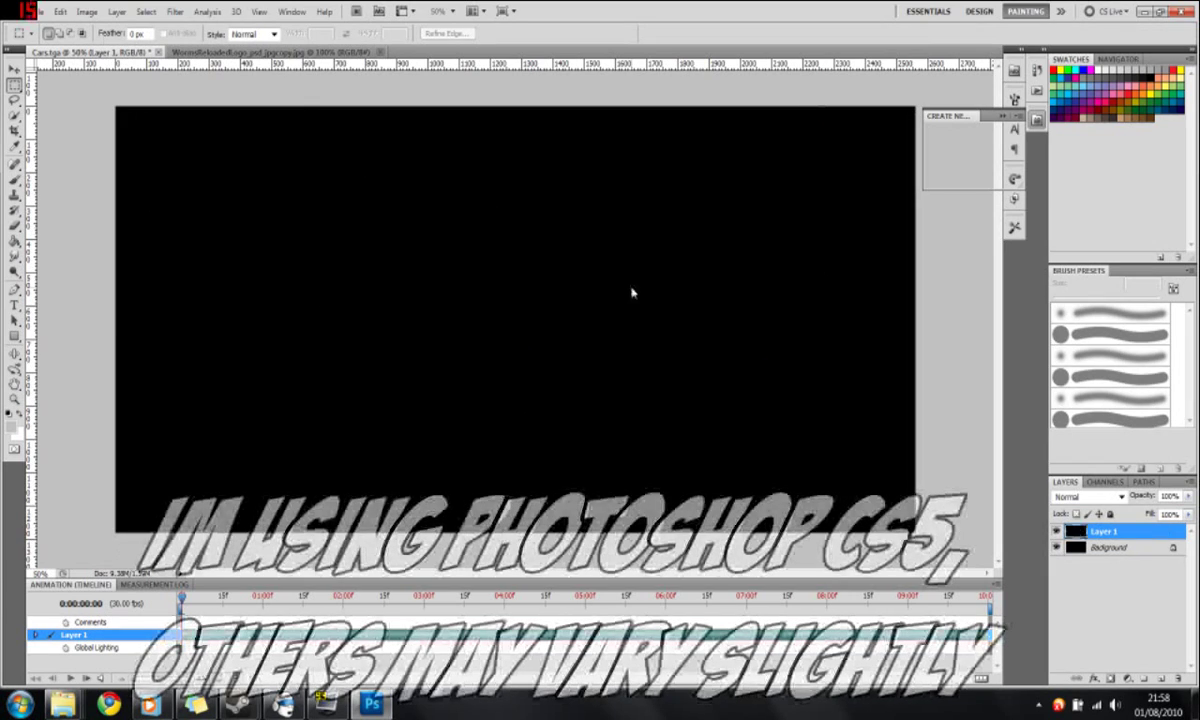
key(ctrl+v)
key(v)
drag(312, 226, 352, 298)
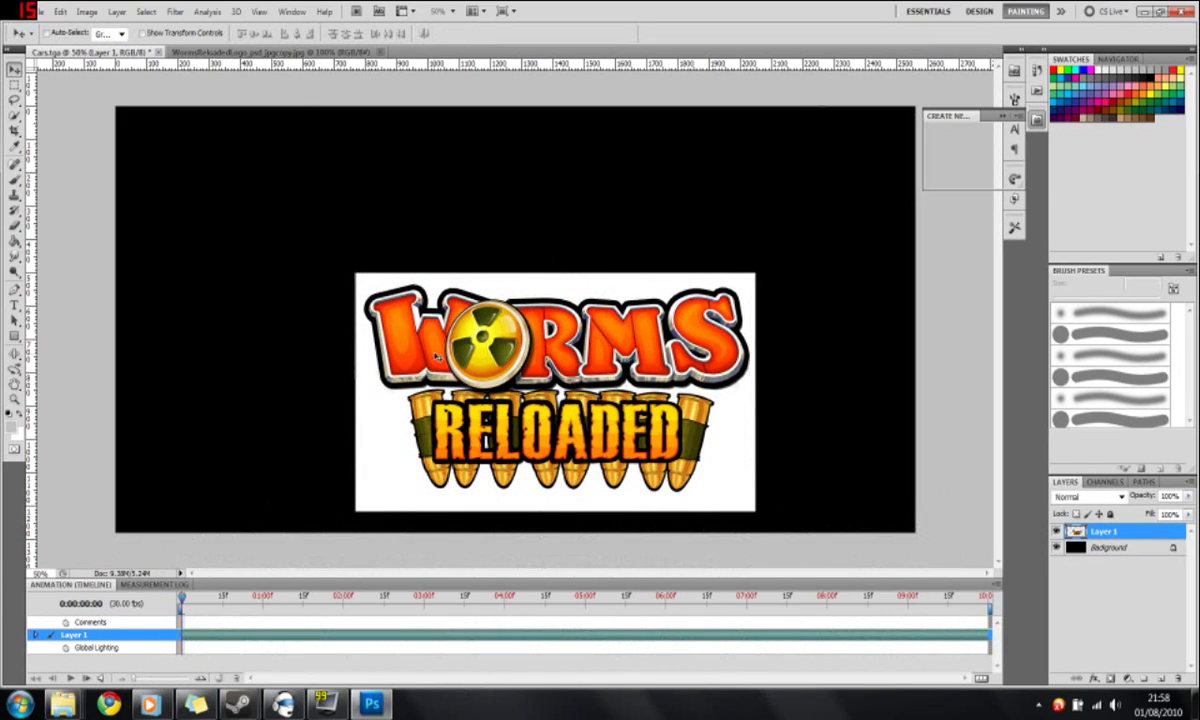
Remove the logo's white background using Quick Selection and Delete, then deselect.
click(15, 100)
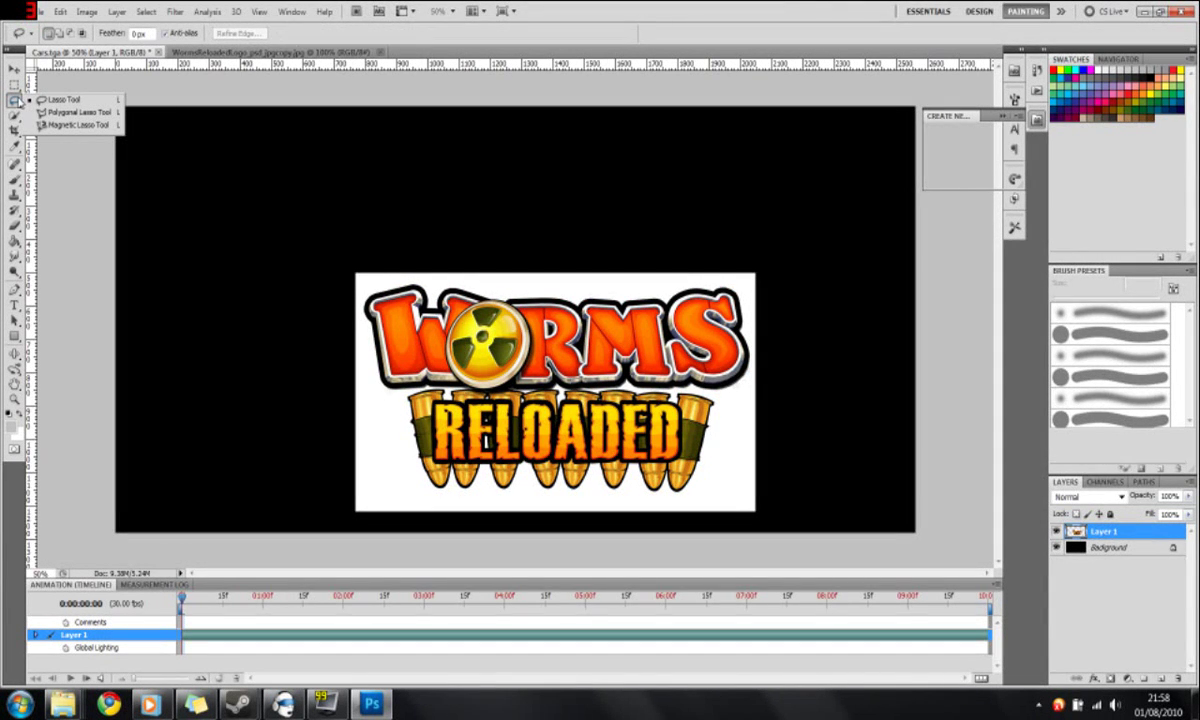
click(14, 116)
right_click(14, 116)
click(400, 342)
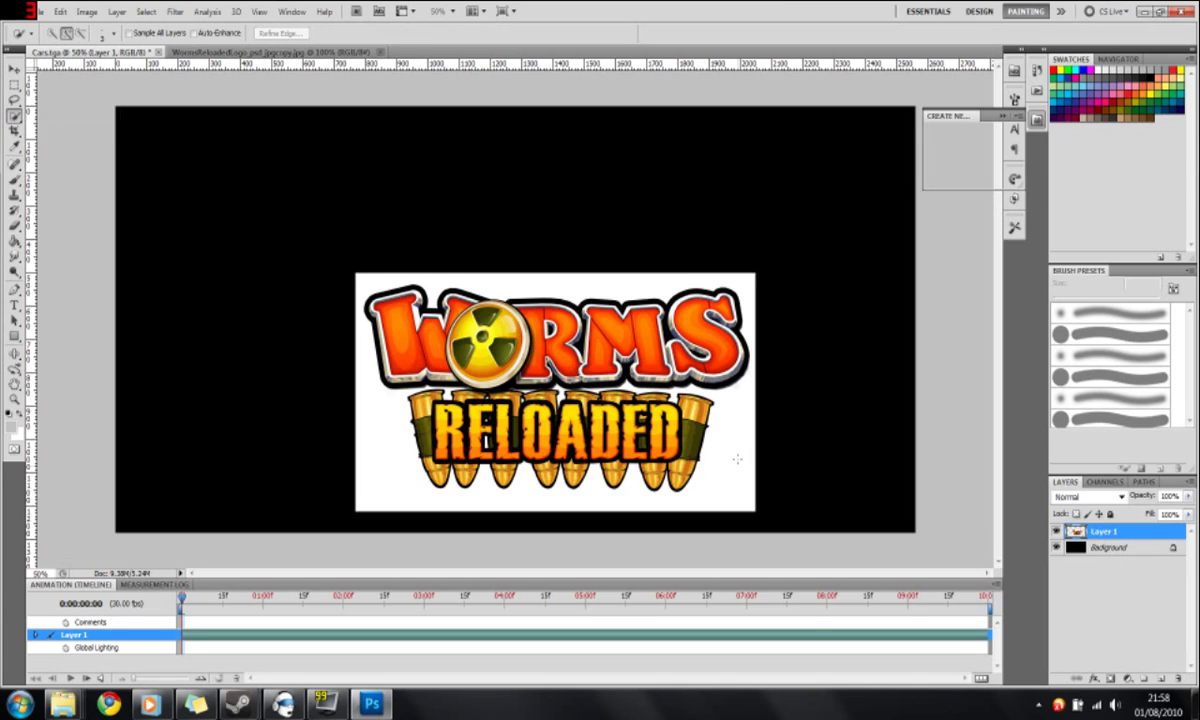
mouse_move(690, 440)
mouse_down()
mouse_move(686, 414)
mouse_move(665, 452)
mouse_move(743, 440)
mouse_move(697, 395)
mouse_move(701, 464)
mouse_move(650, 465)
mouse_move(584, 502)
mouse_move(509, 467)
mouse_move(431, 455)
mouse_move(390, 464)
mouse_move(345, 362)
mouse_up()
mouse_move(340, 312)
mouse_down()
mouse_move(357, 265)
mouse_move(372, 262)
mouse_move(680, 270)
mouse_up()
key(Delete)
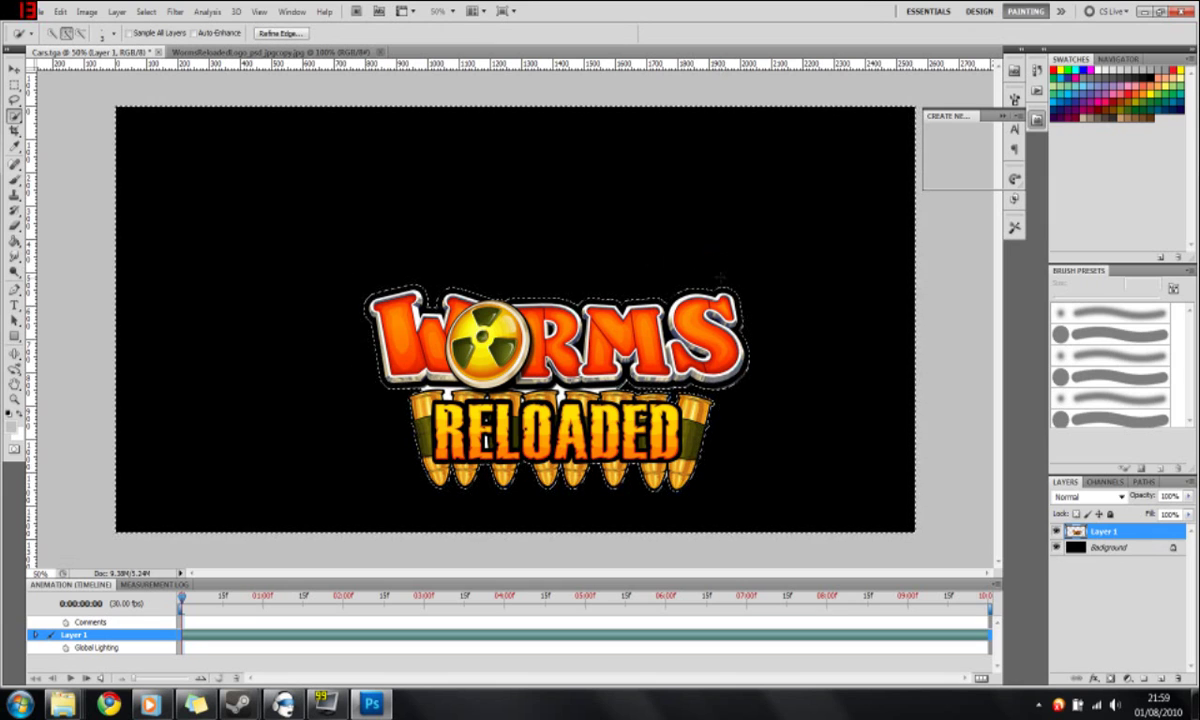
click(14, 84)
click(225, 150)
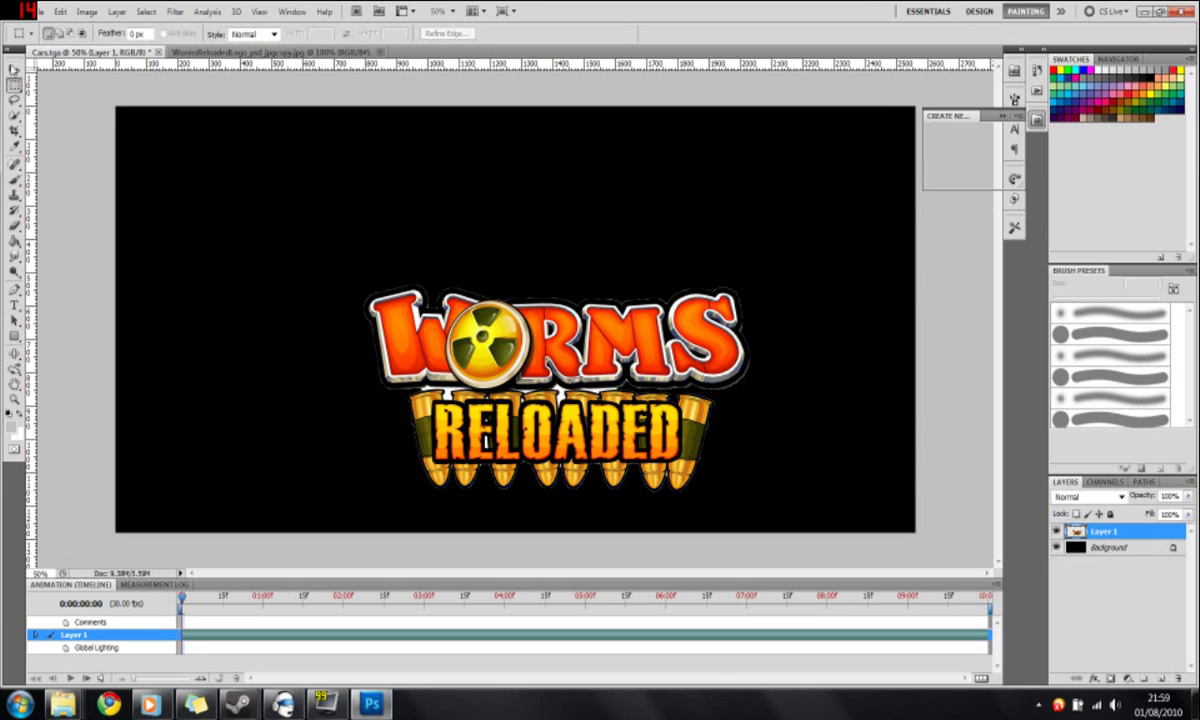
Move the logo further right and down toward the lower right of the canvas.
click(14, 68)
drag(436, 255, 486, 302)
drag(535, 485, 603, 483)
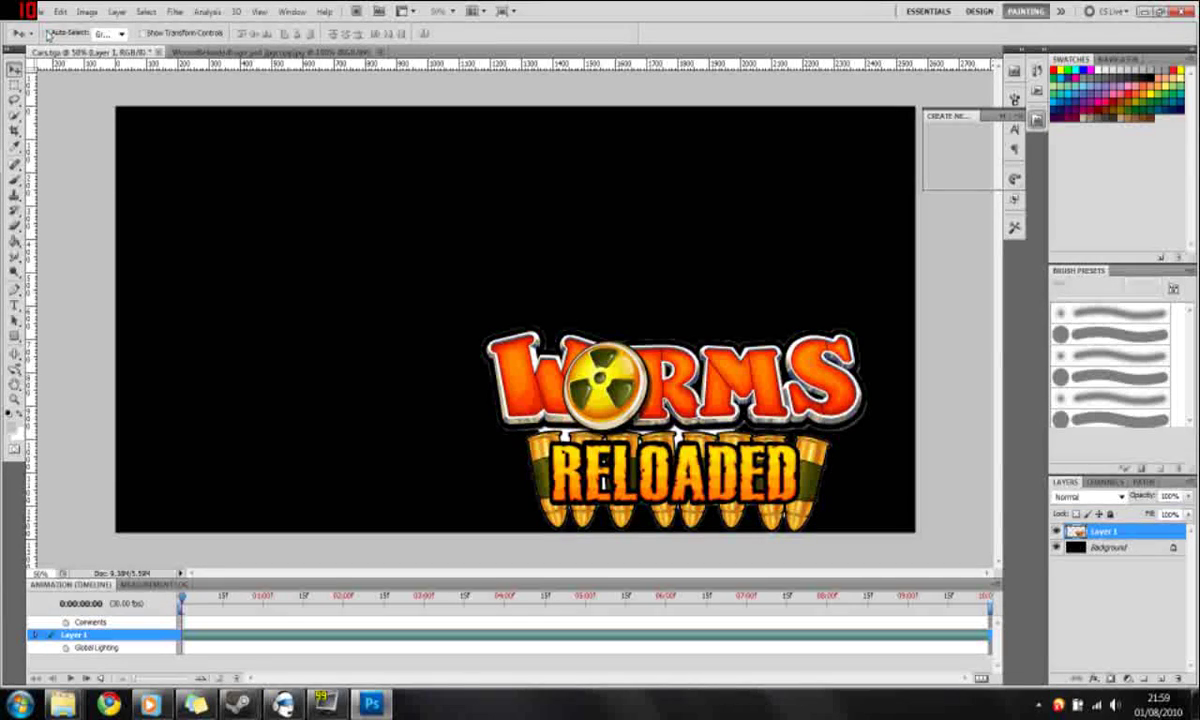
click(40, 11)
Open worms-reloaded-beta.jpg and select the whole picture.
click(50, 40)
double_click(345, 188)
key(ctrl+a)
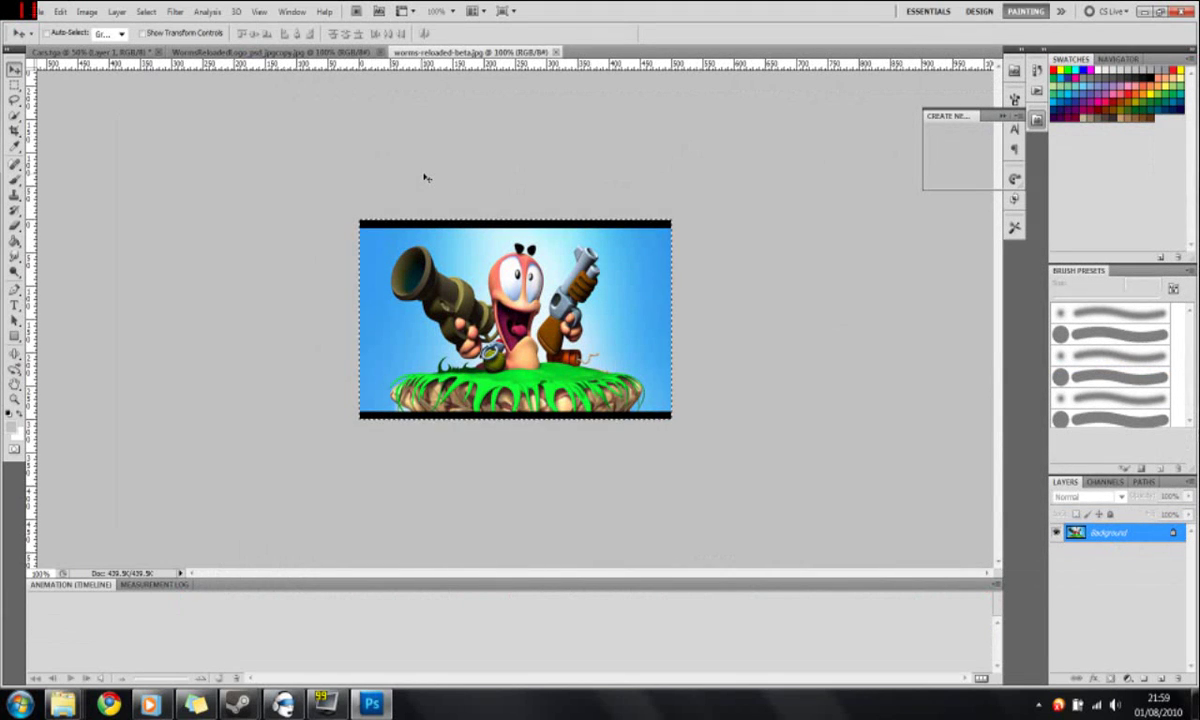
Paste the worm picture into Cars.tga at the lower left and nudge the logo up slightly.
click(130, 52)
key(ctrl+v)
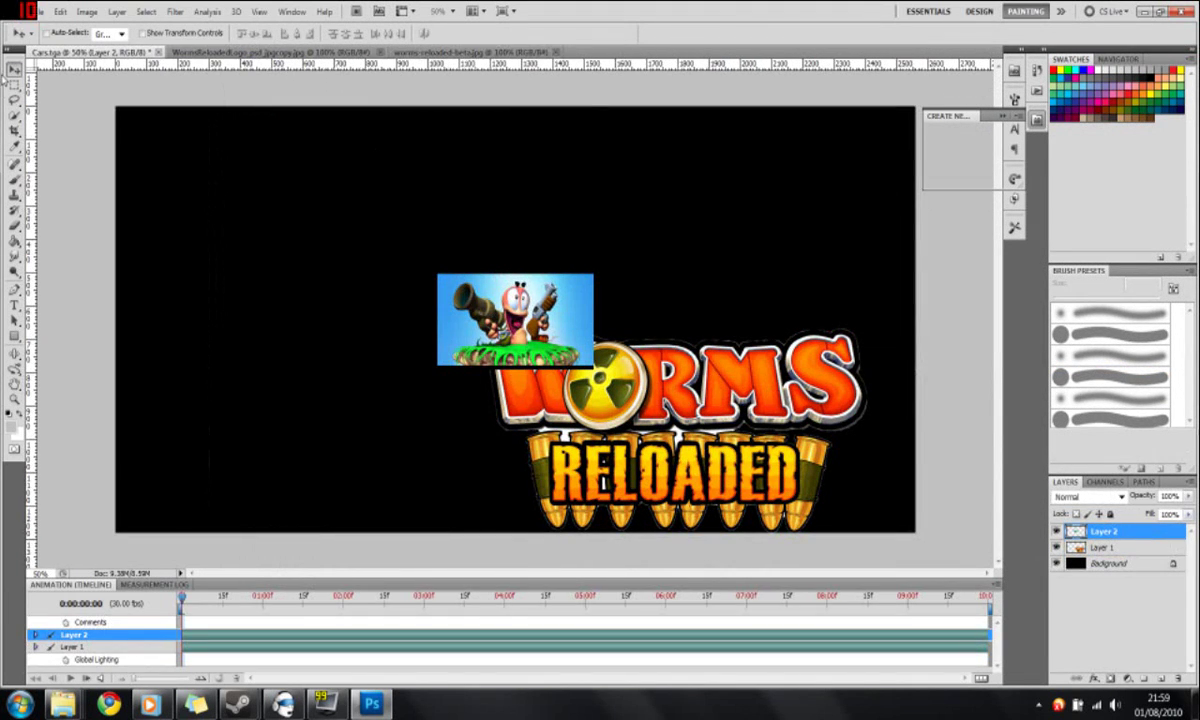
drag(515, 320, 314, 490)
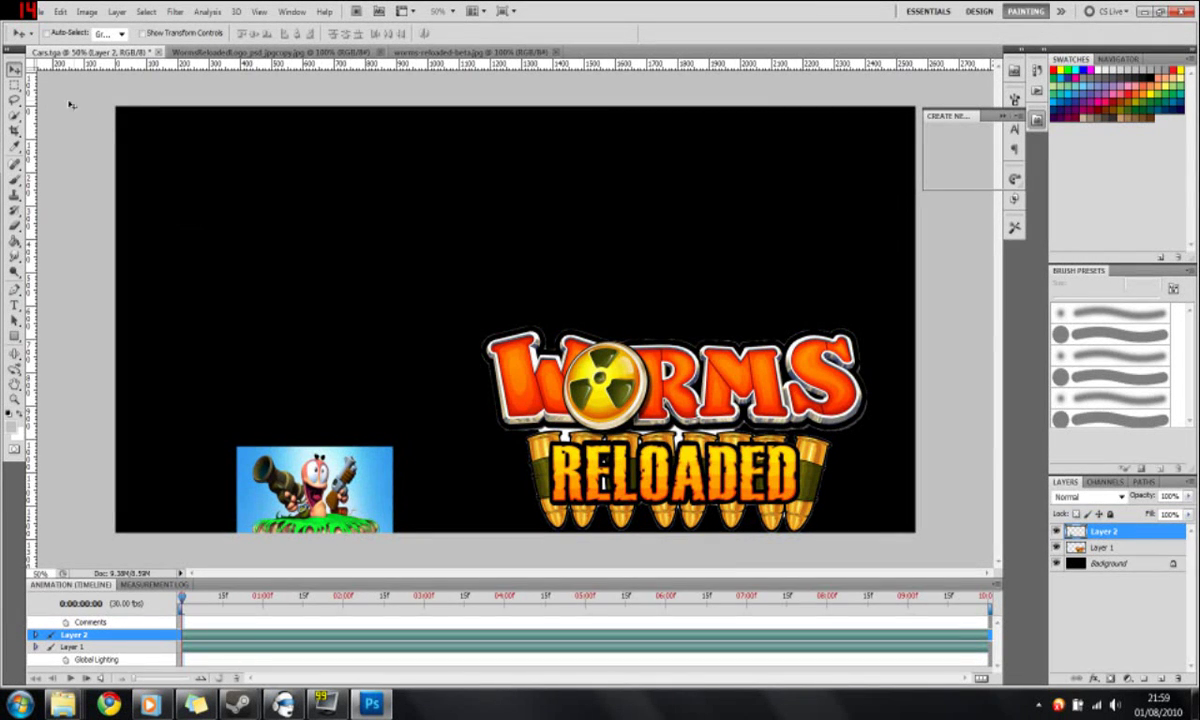
drag(320, 390, 338, 362)
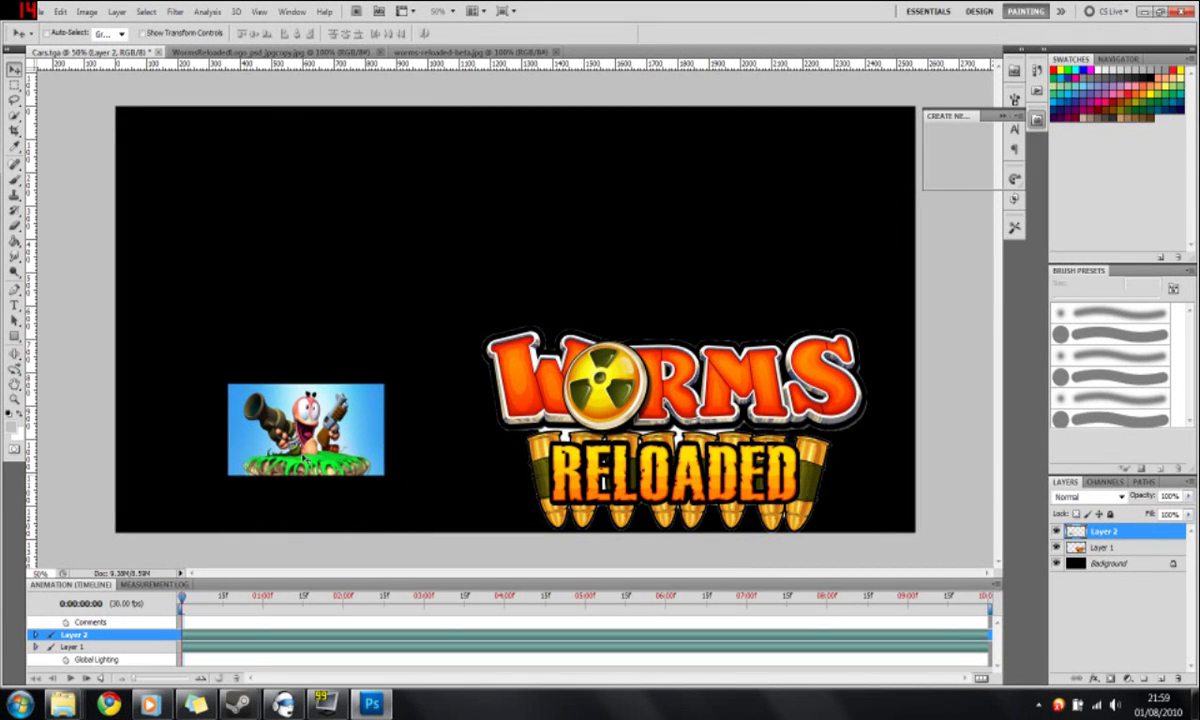
drag(303, 458, 311, 495)
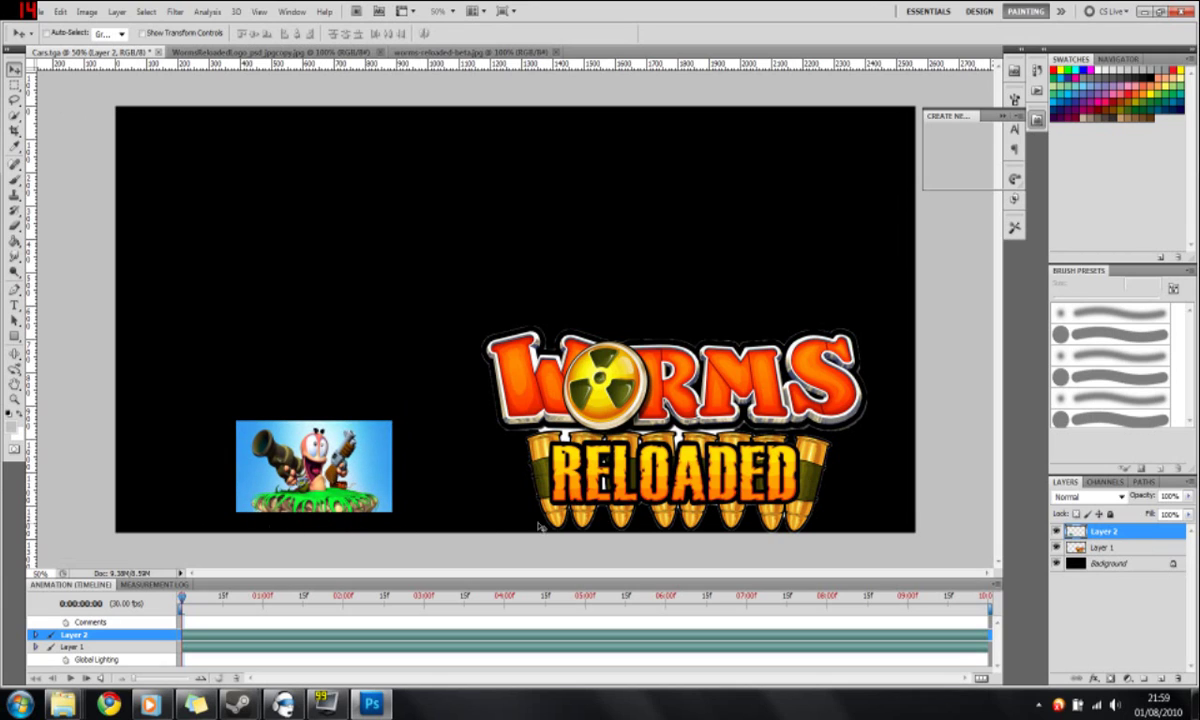
click(1100, 547)
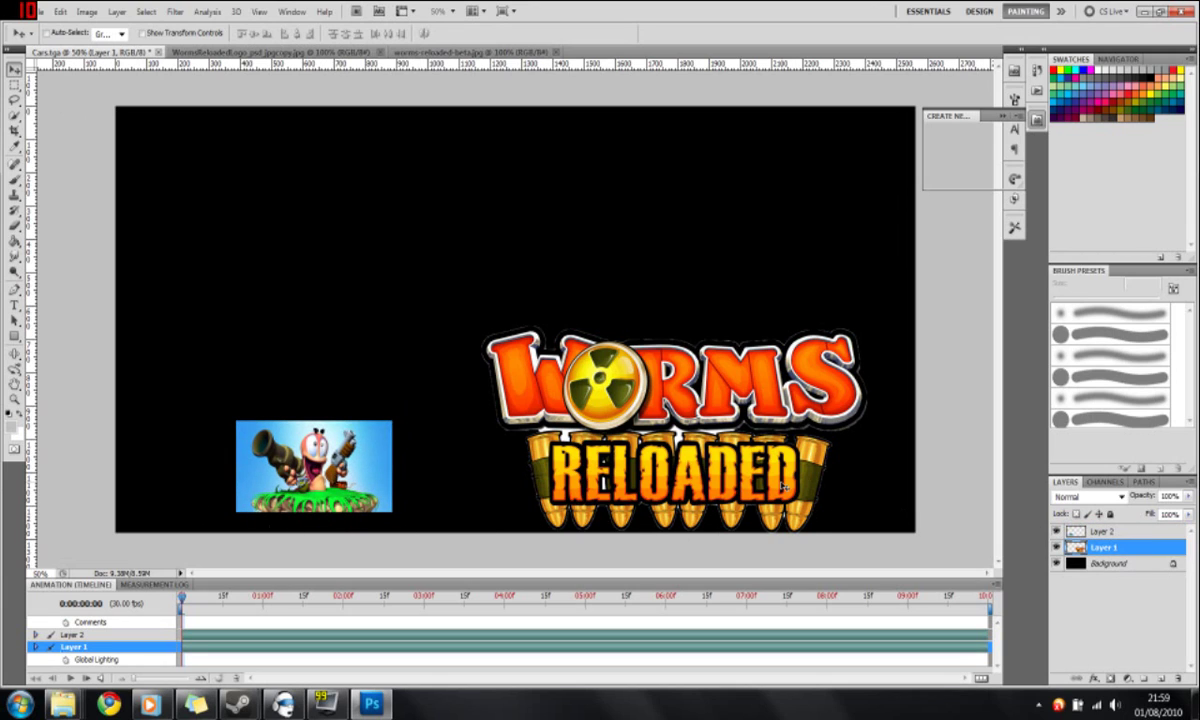
drag(780, 486, 780, 474)
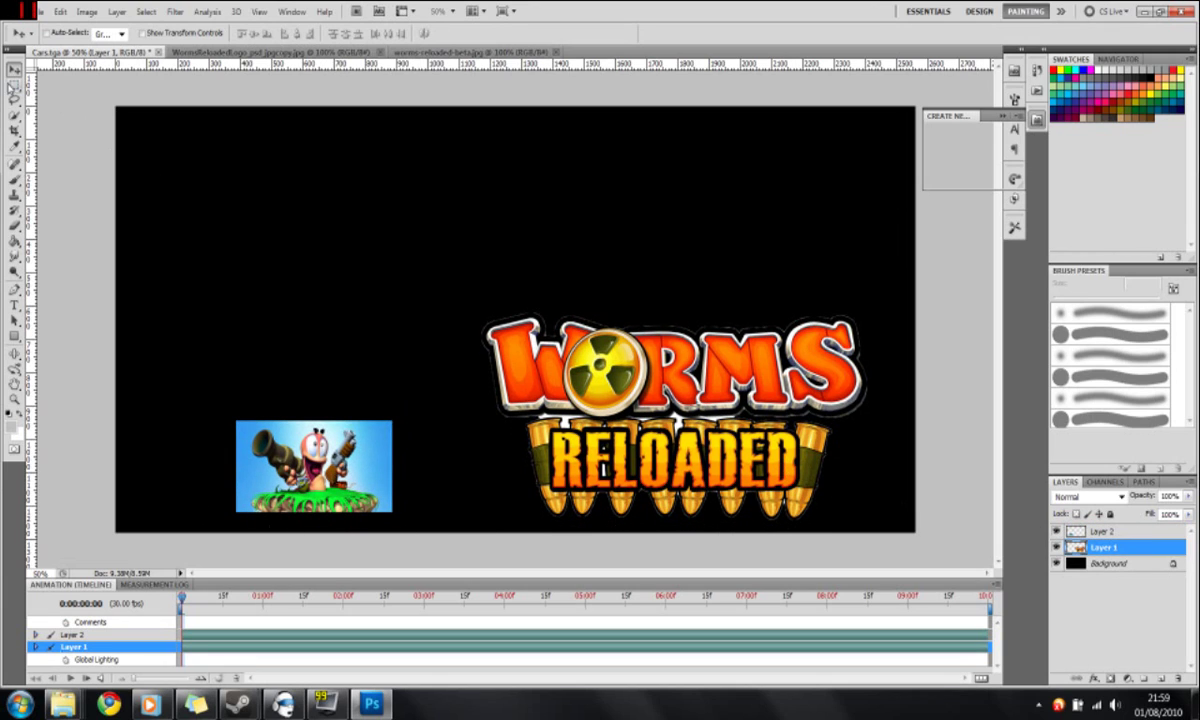
Select the worm layer's blue sky with a smaller Quick Selection brush, delete it, and deselect.
click(15, 115)
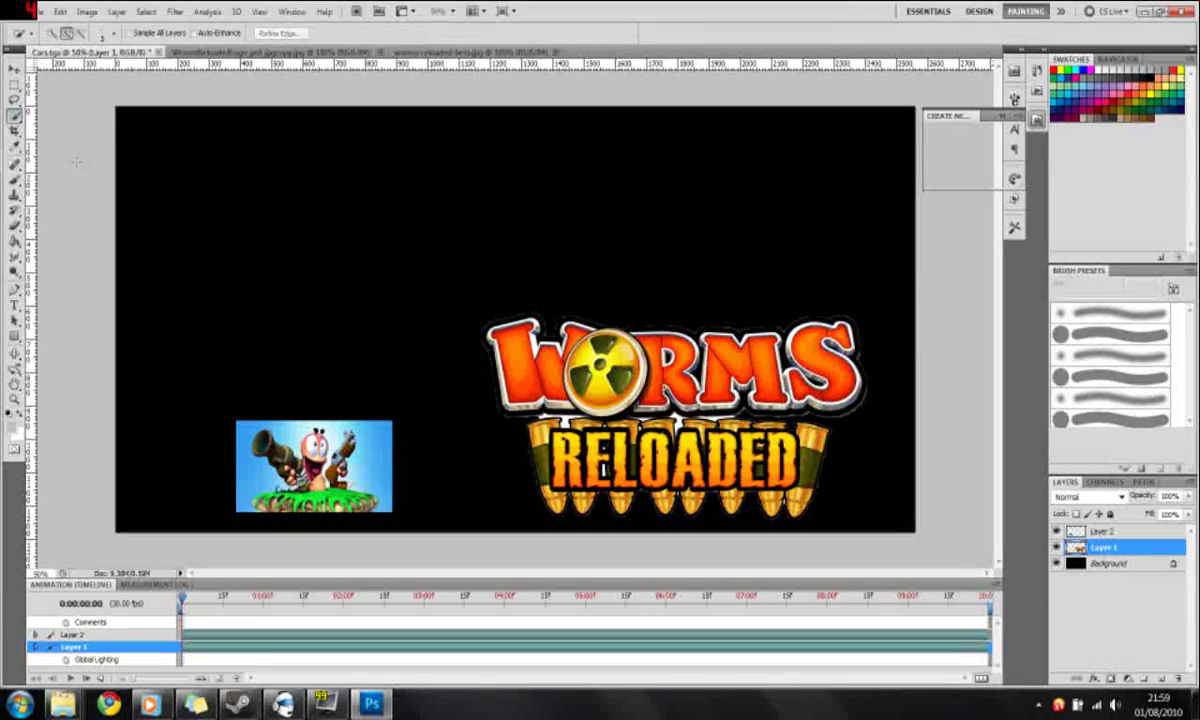
click(1100, 531)
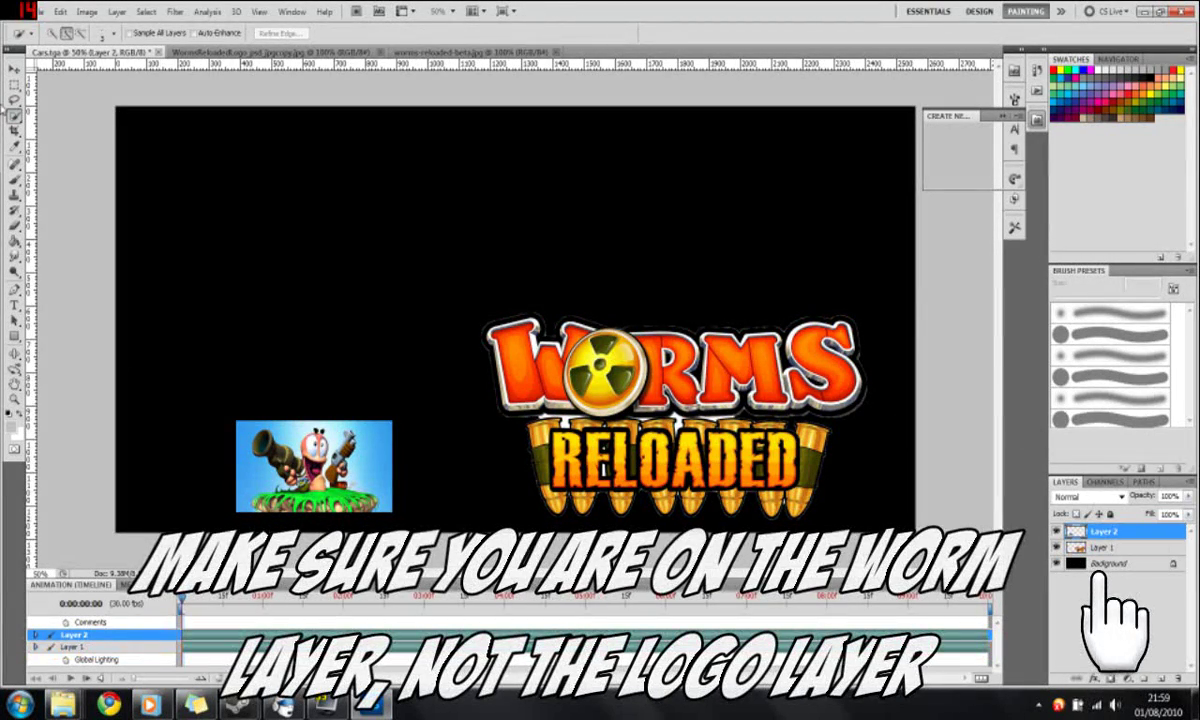
click(112, 34)
click(112, 34)
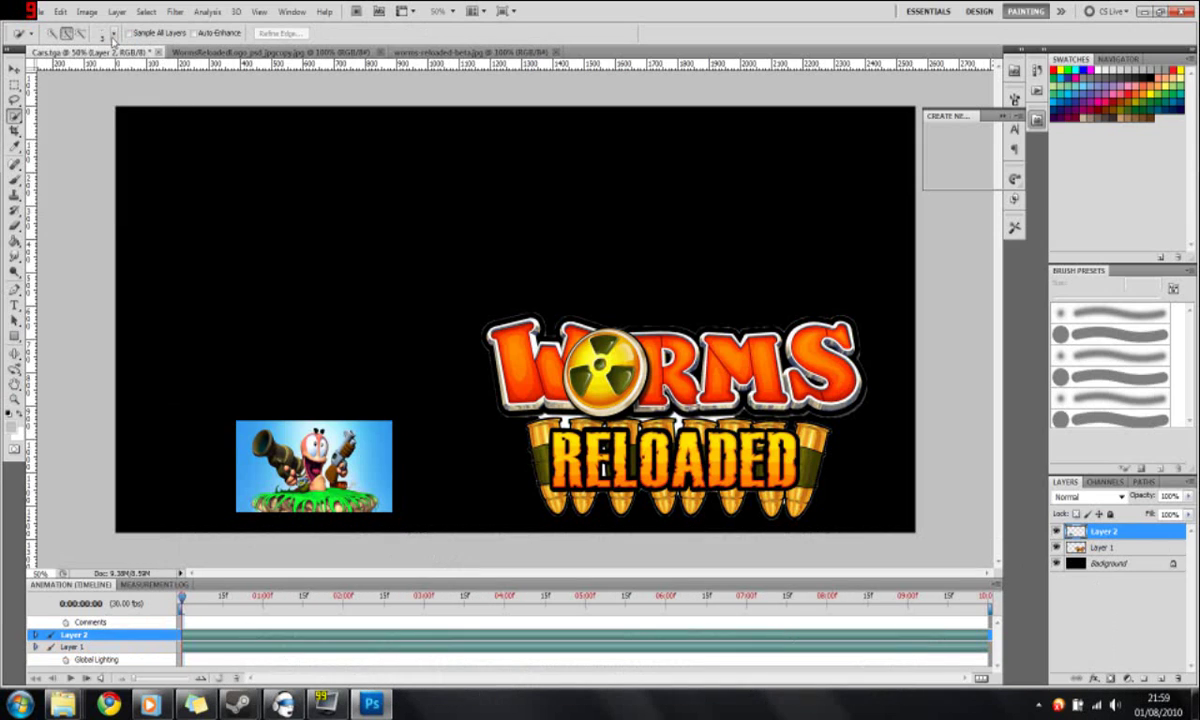
click(113, 36)
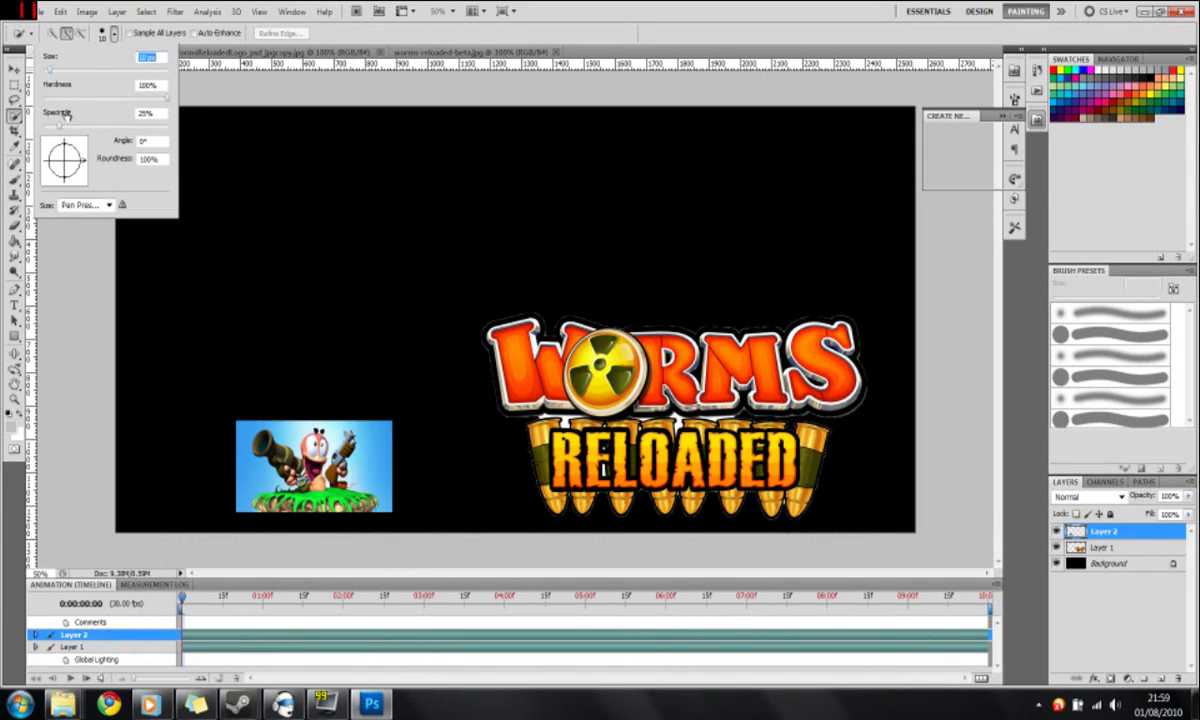
click(377, 438)
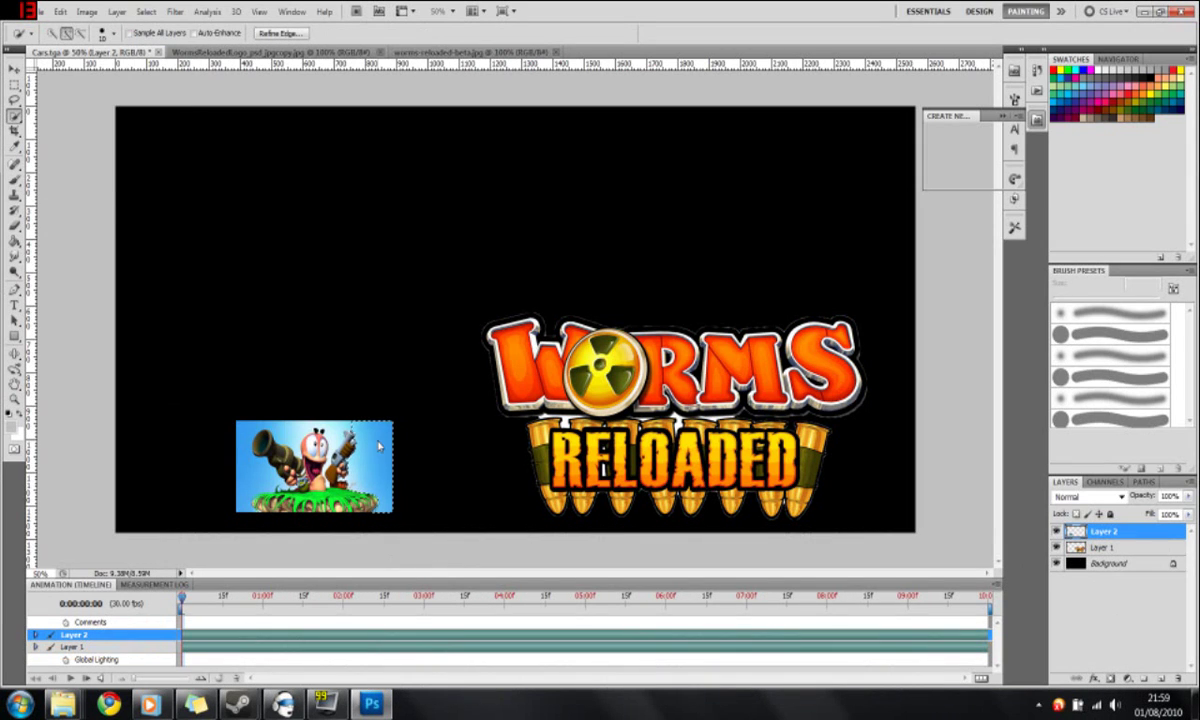
key(Delete)
mouse_move(360, 460)
mouse_down()
mouse_move(280, 432)
mouse_move(262, 455)
mouse_up()
key(Delete)
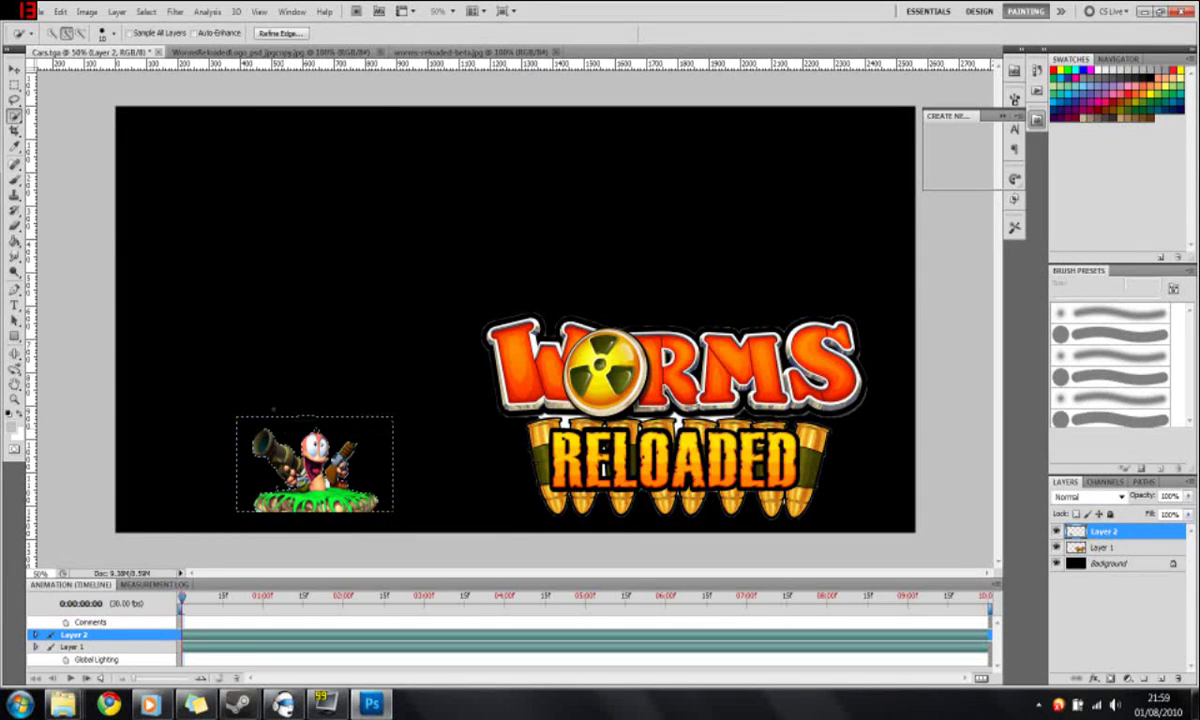
click(15, 86)
click(432, 306)
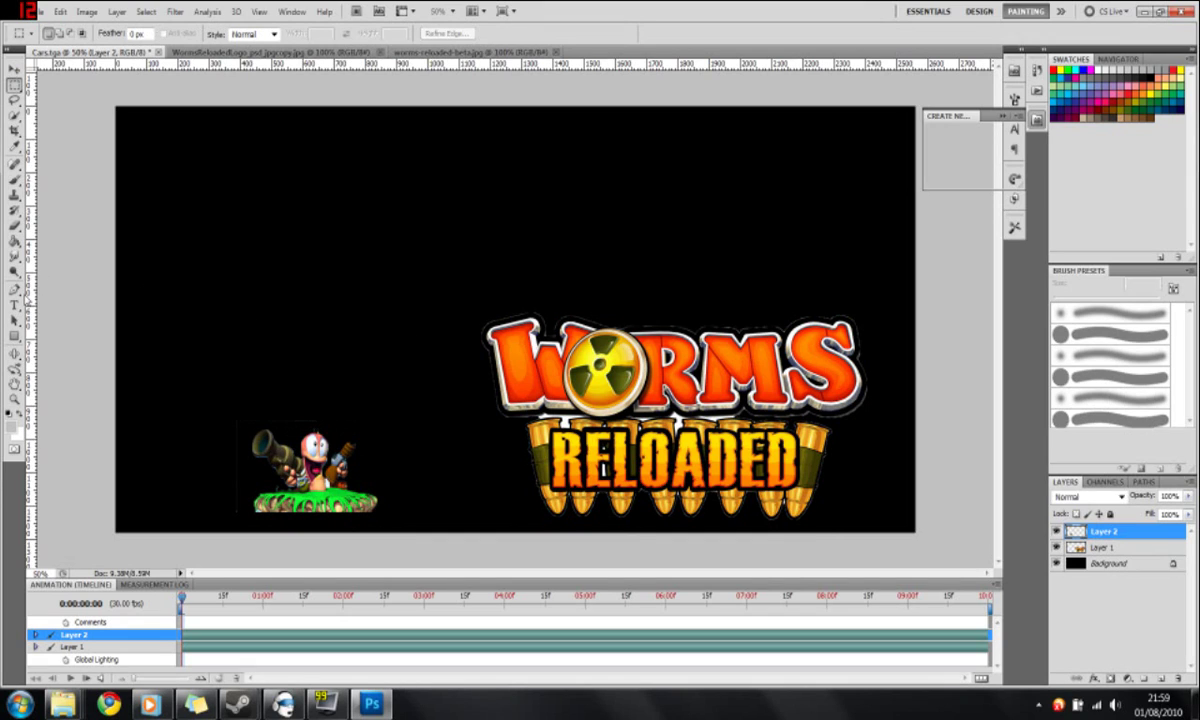
click(15, 306)
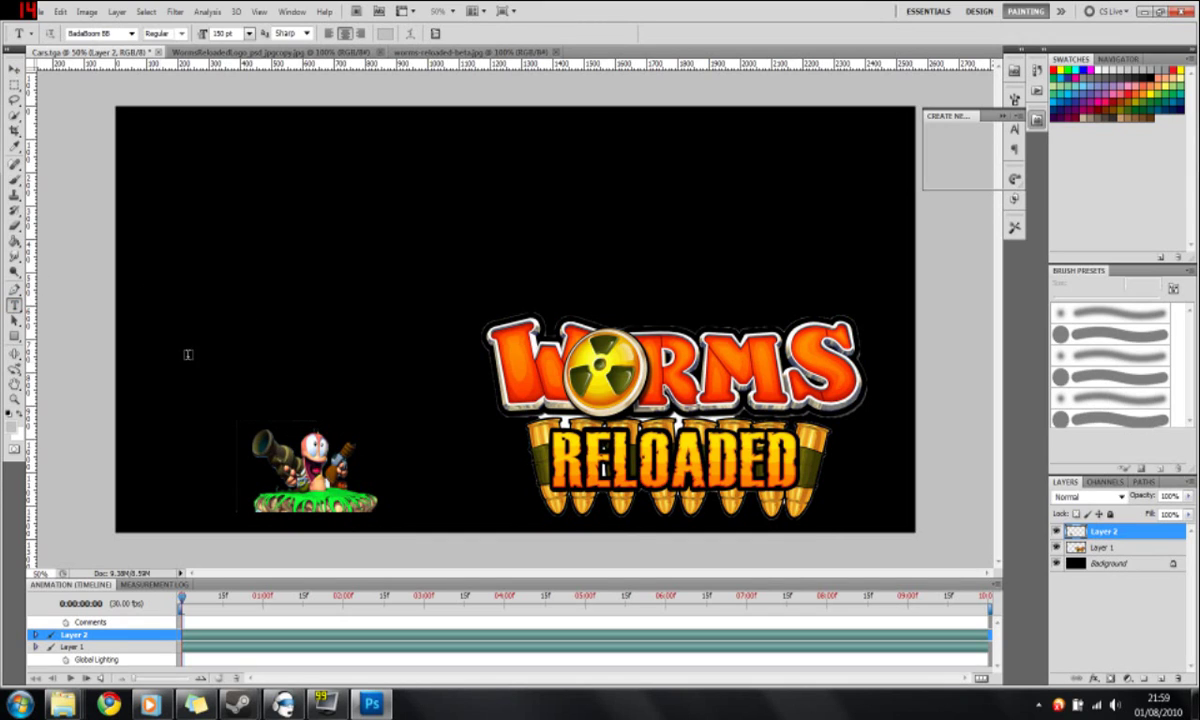
click(158, 360)
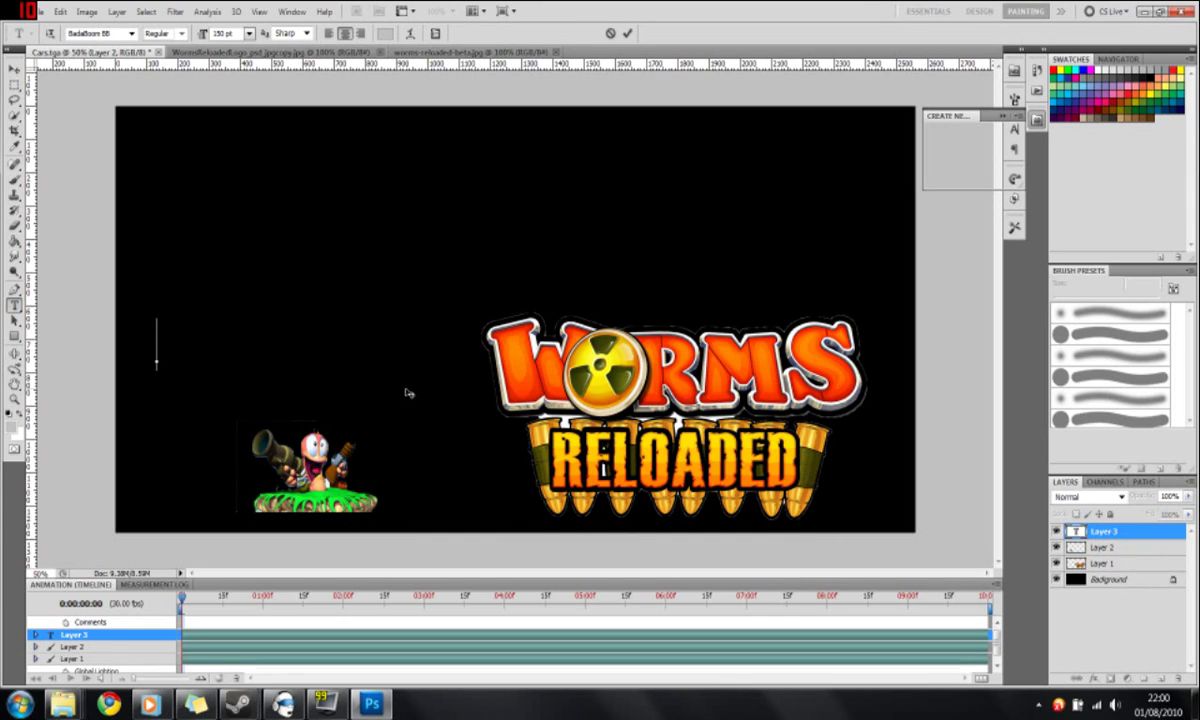
text(www.)
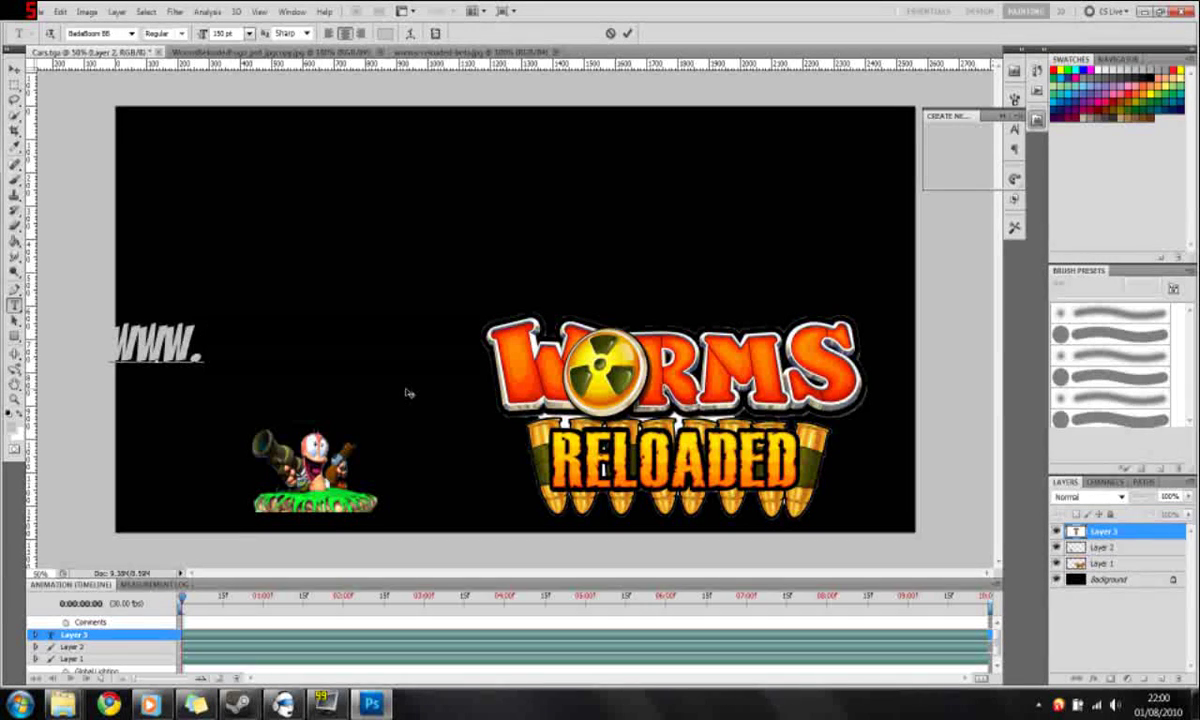
text(wrmaps.c)
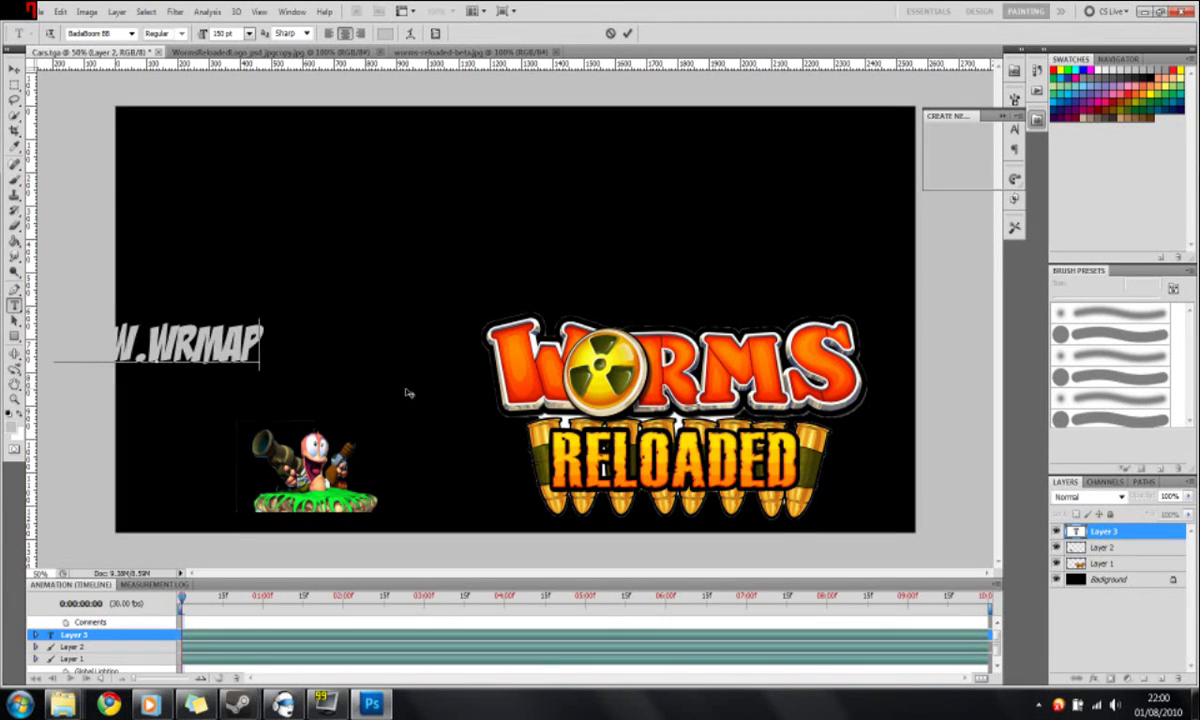
text(m)
key(BackSpace)
text(om)
drag(385, 345, 510, 338)
key(ctrl+Return)
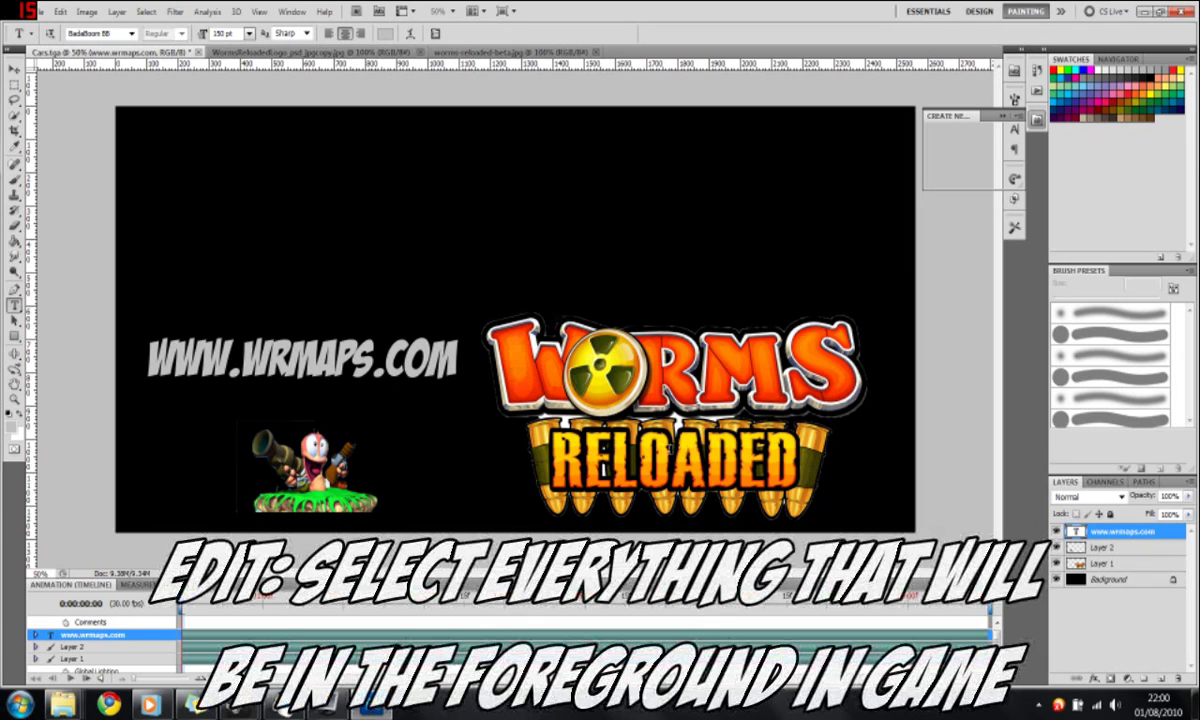
In Alpha 1, marquee the old white vehicle silhouette and fill it black.
click(1105, 483)
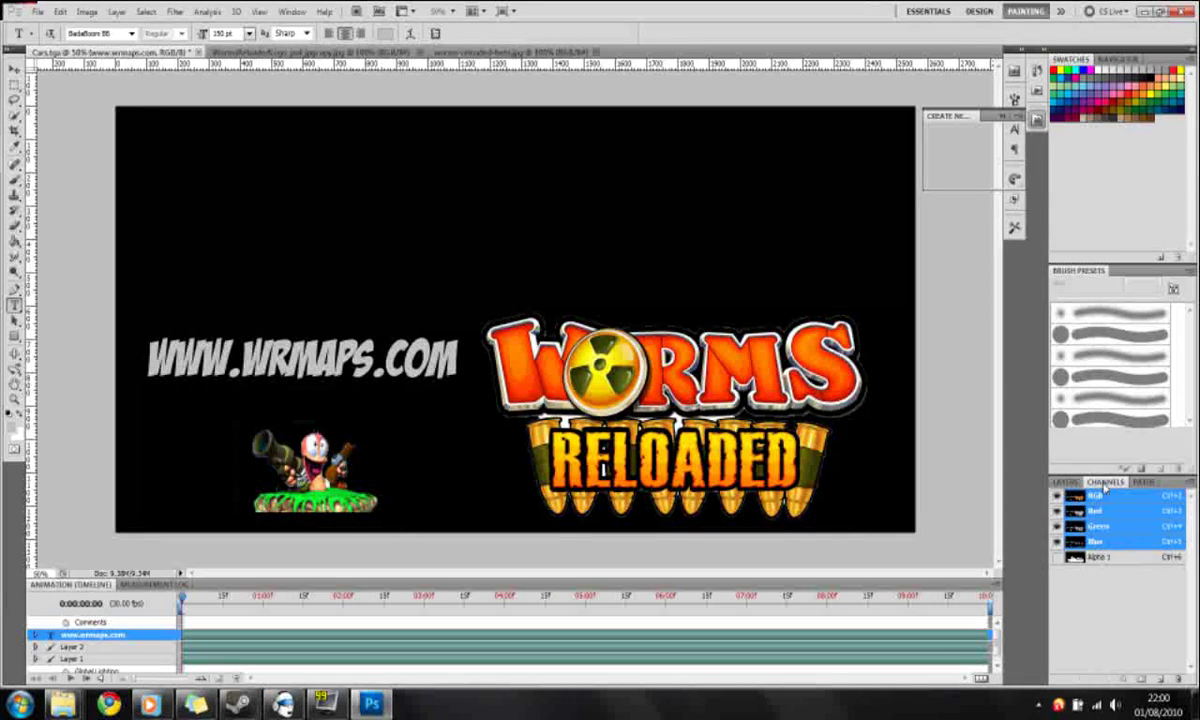
click(1100, 557)
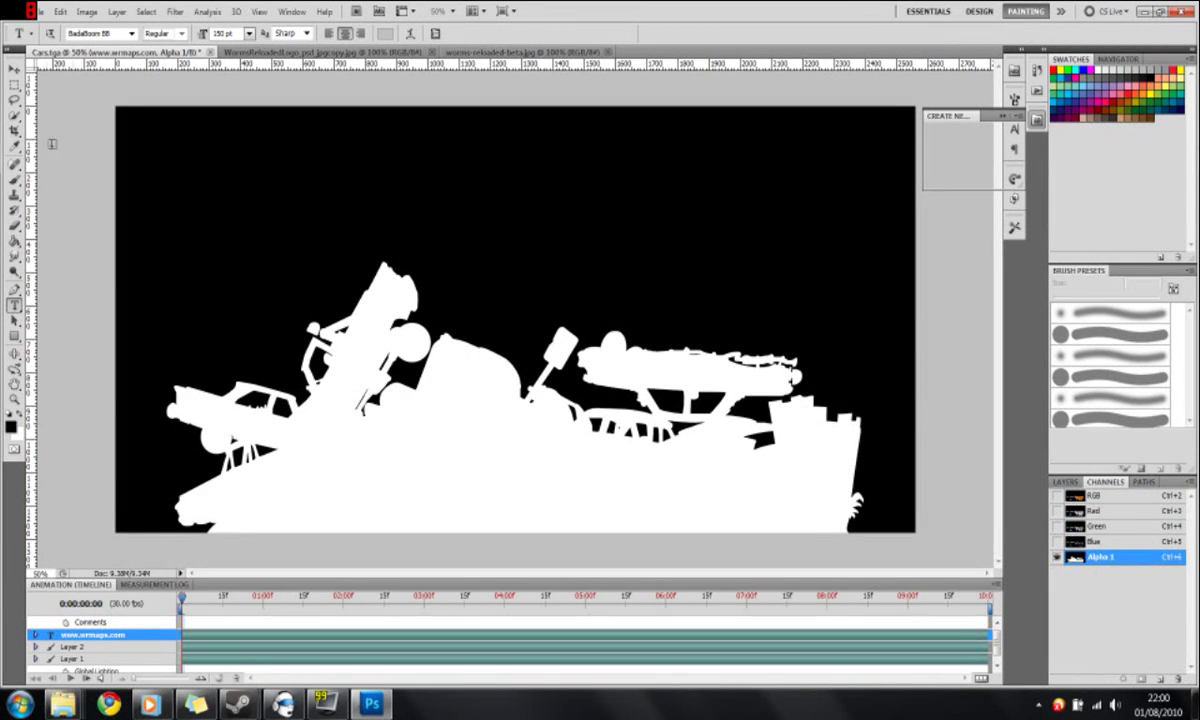
click(15, 84)
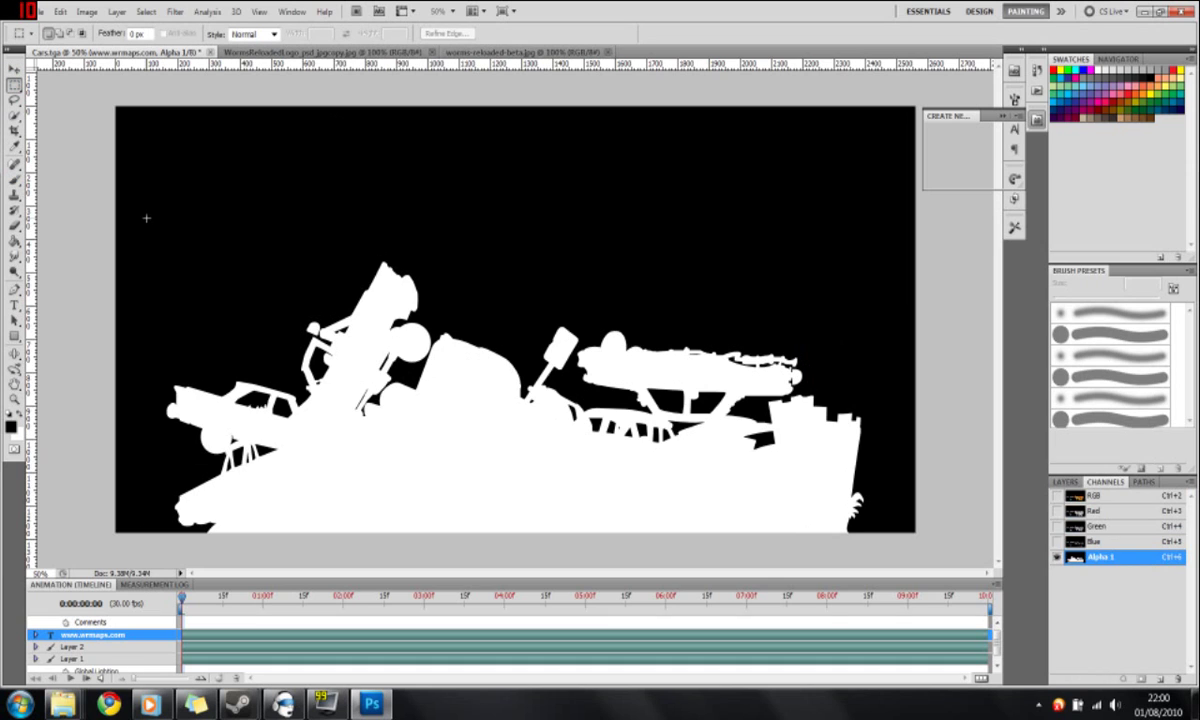
drag(818, 532, 877, 532)
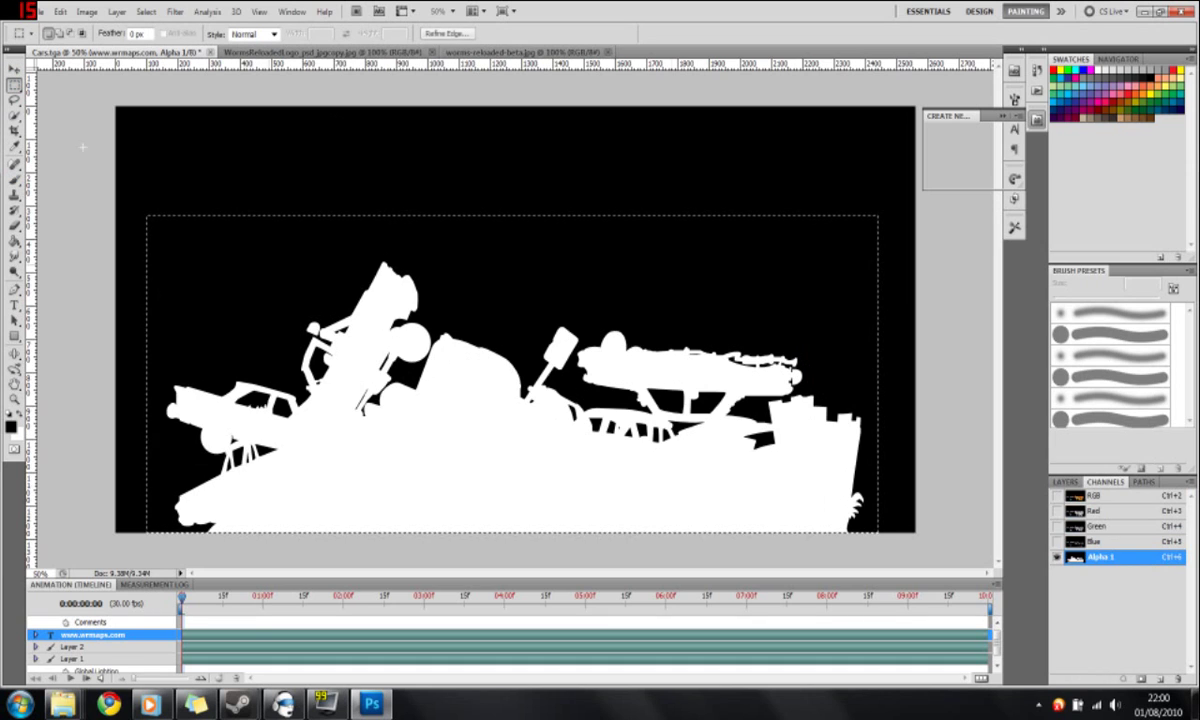
click(60, 11)
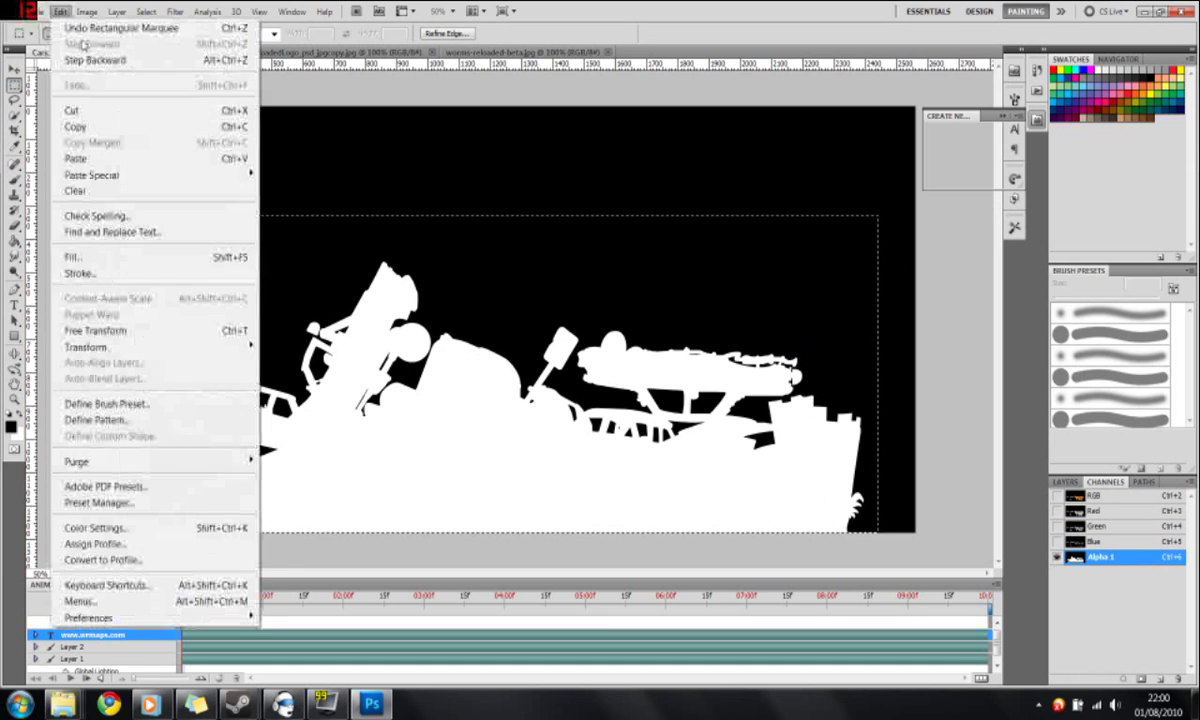
click(110, 258)
click(664, 212)
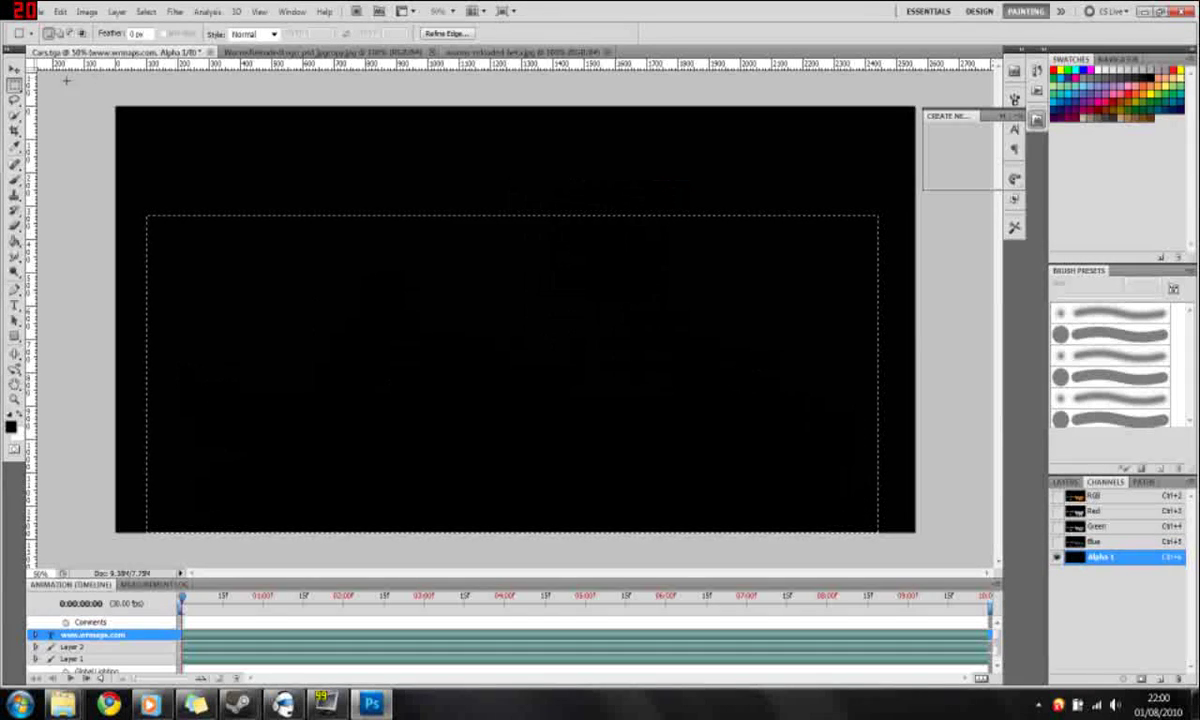
click(663, 310)
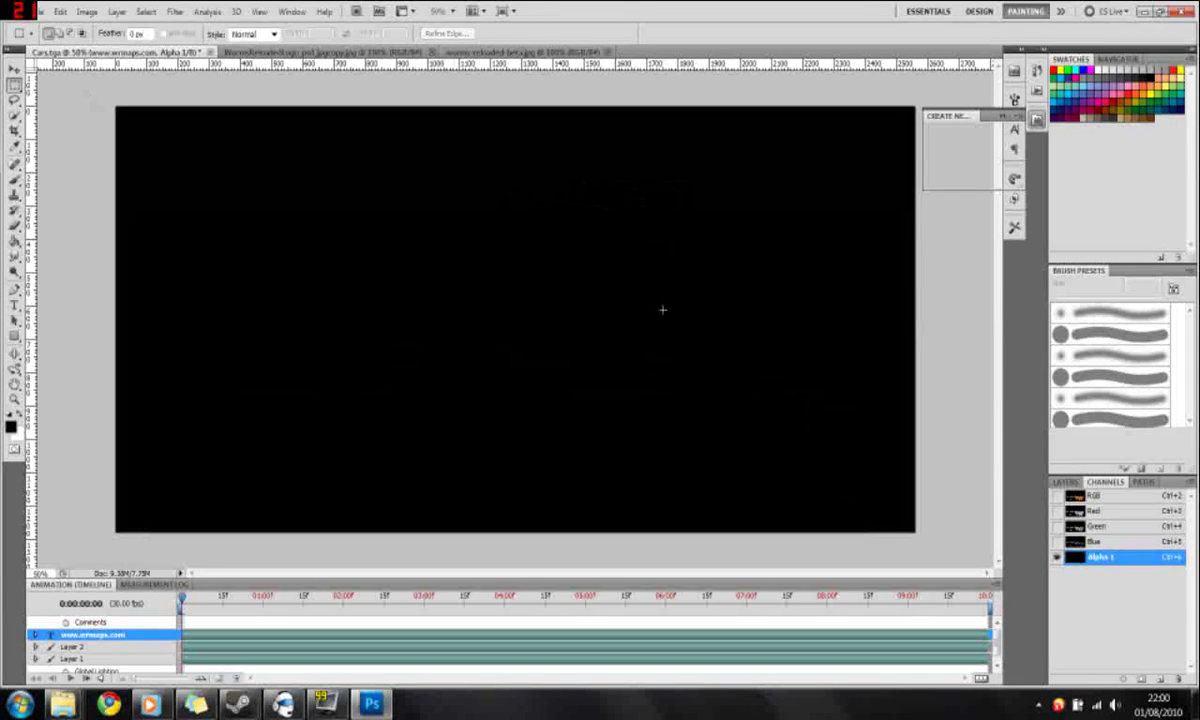
click(1068, 483)
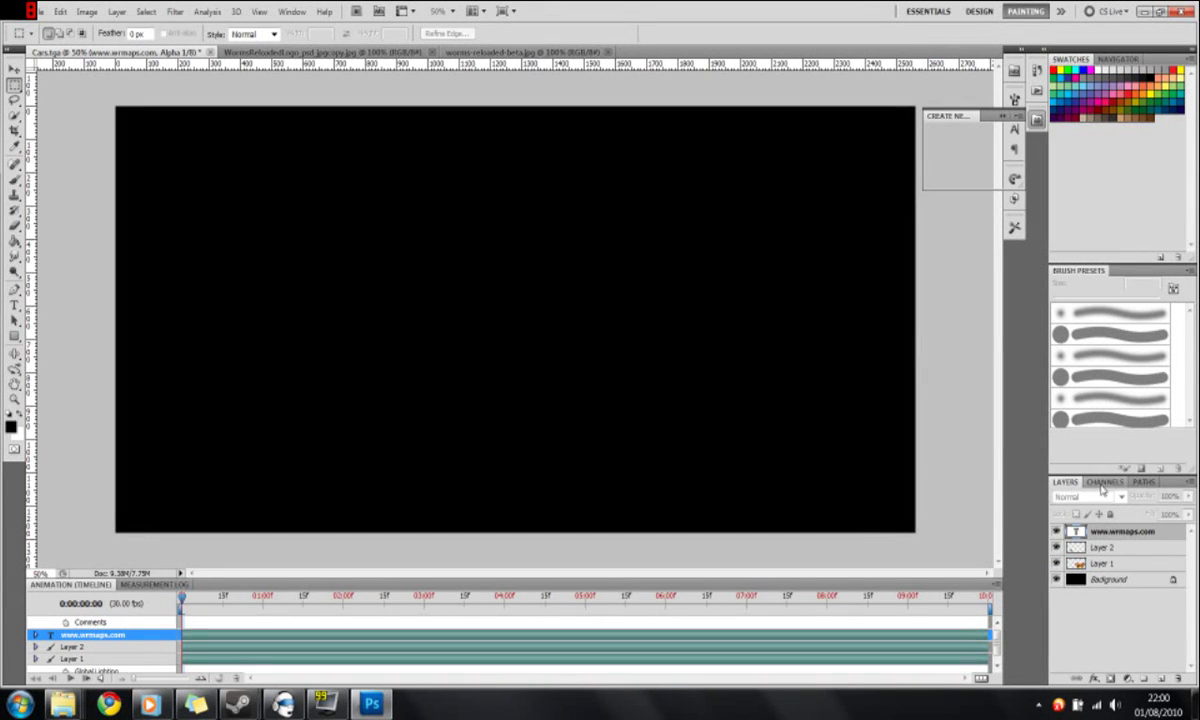
click(1103, 483)
Return to the RGB composite and bring back the Layers panel.
click(1095, 495)
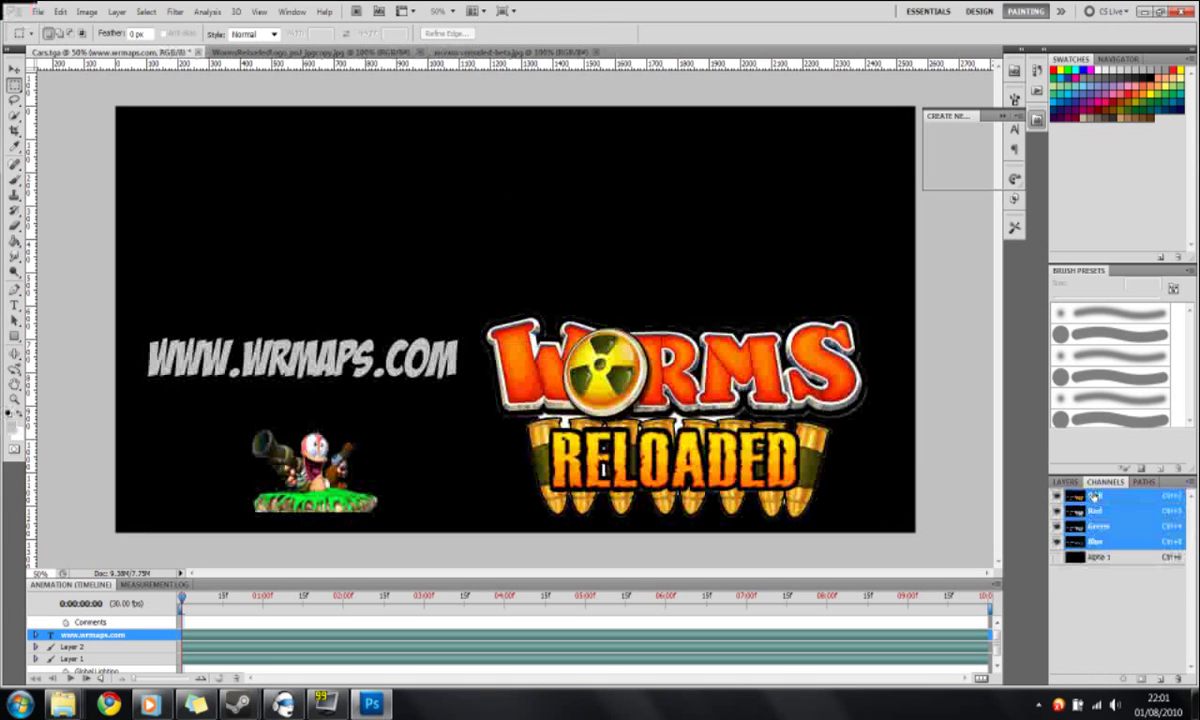
click(1068, 483)
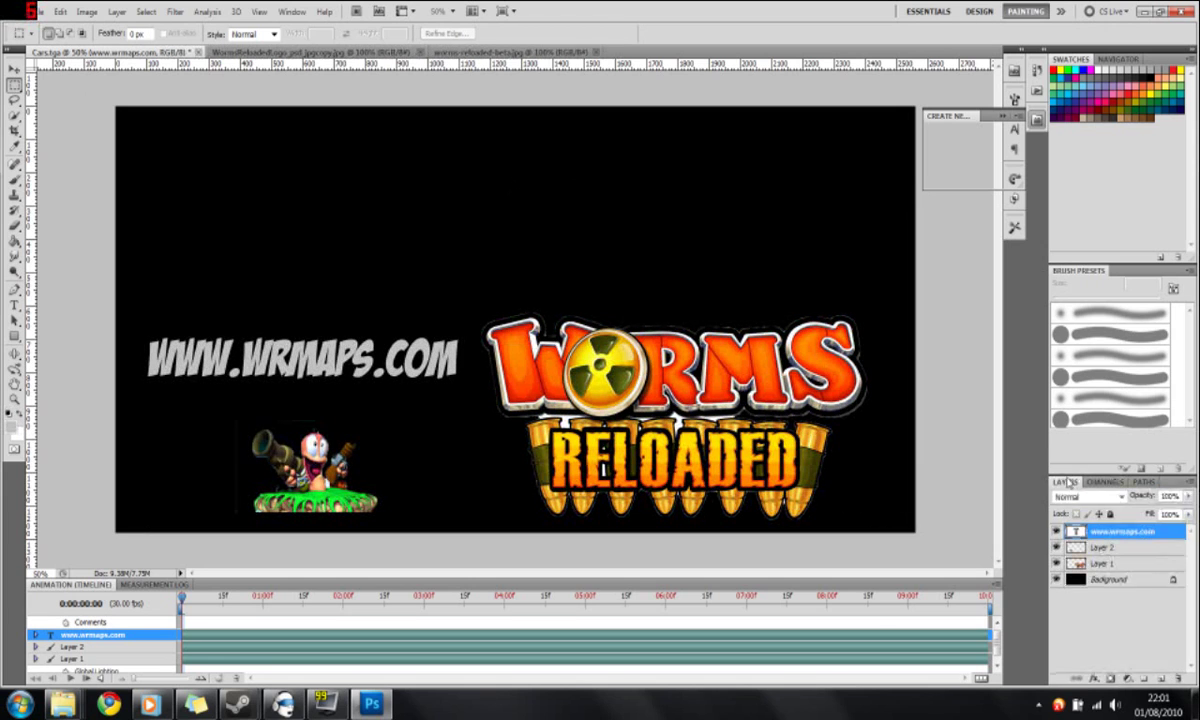
click(1120, 483)
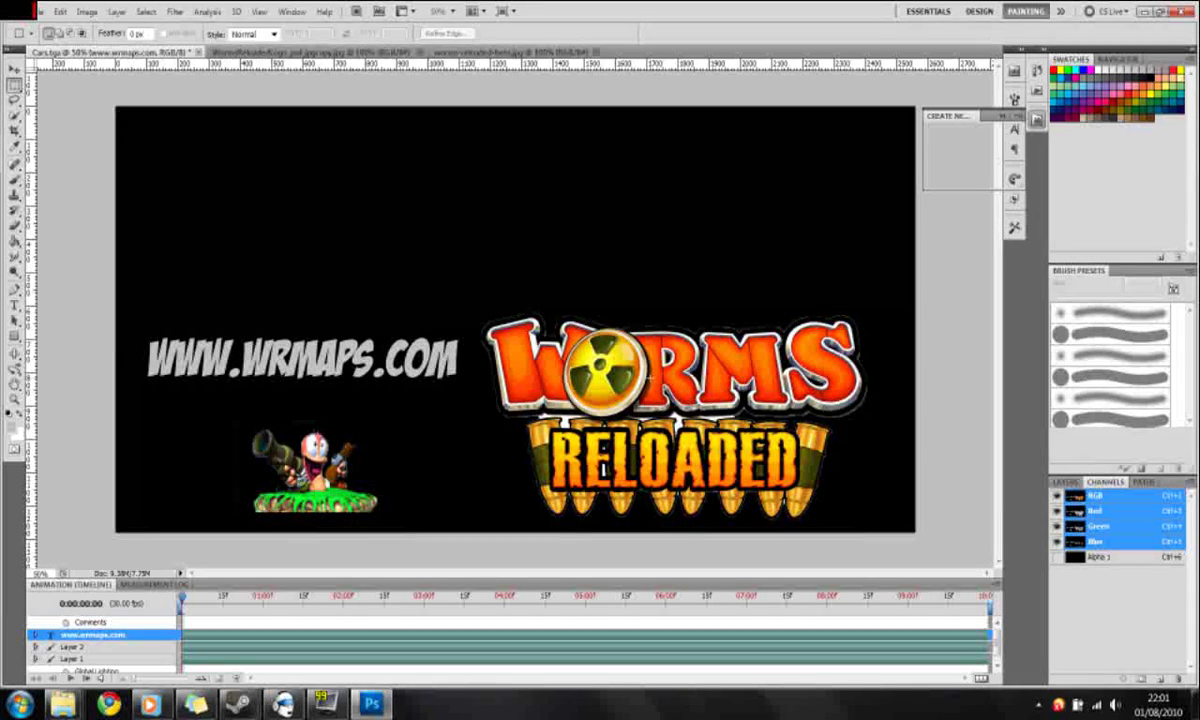
click(1066, 482)
shift+click(1100, 563)
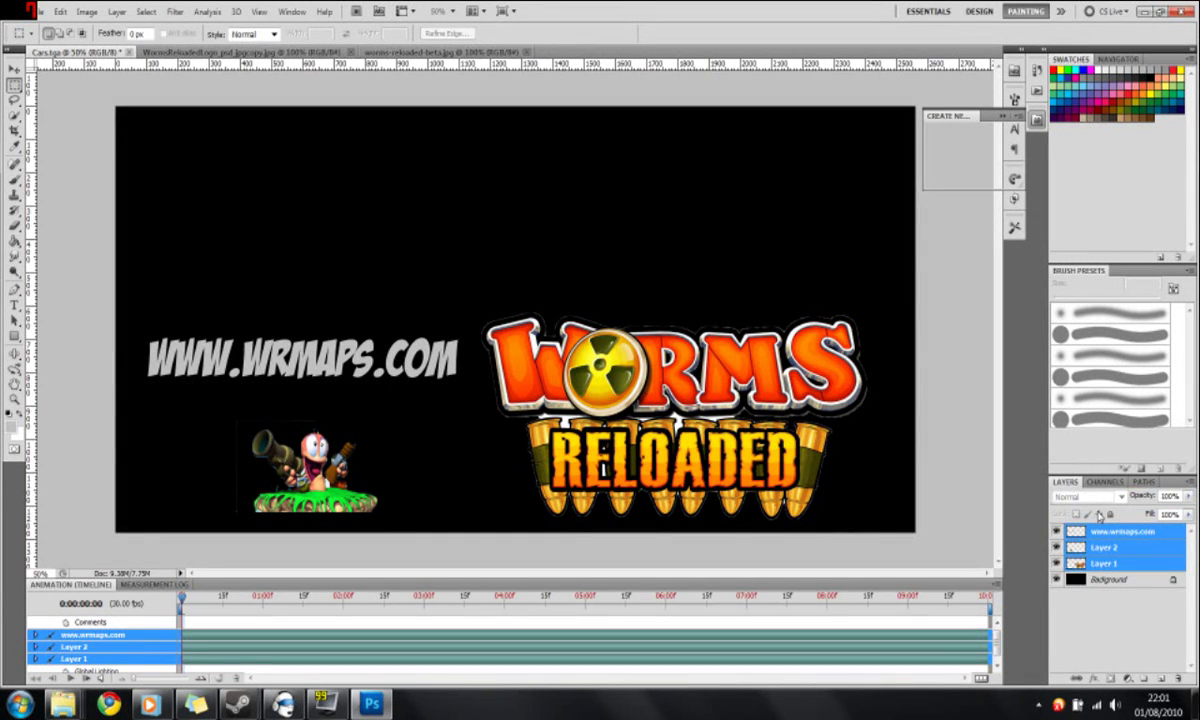
click(1128, 532)
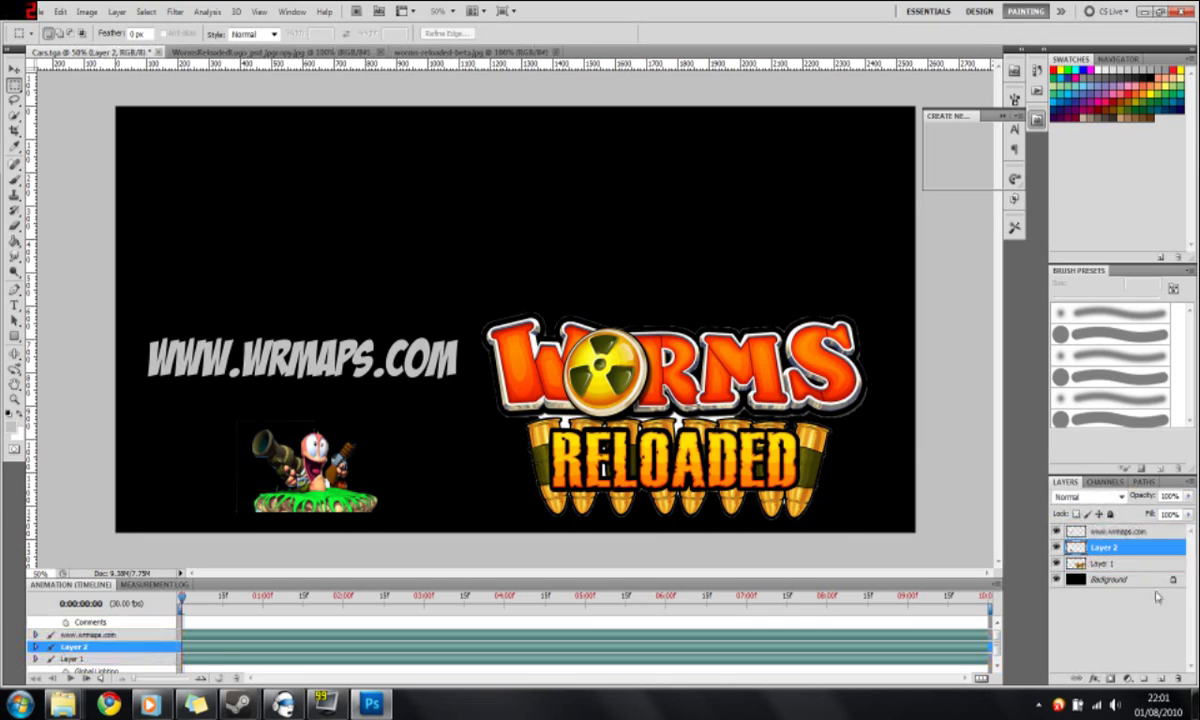
ctrl+click(1105, 547)
ctrl+click(1105, 563)
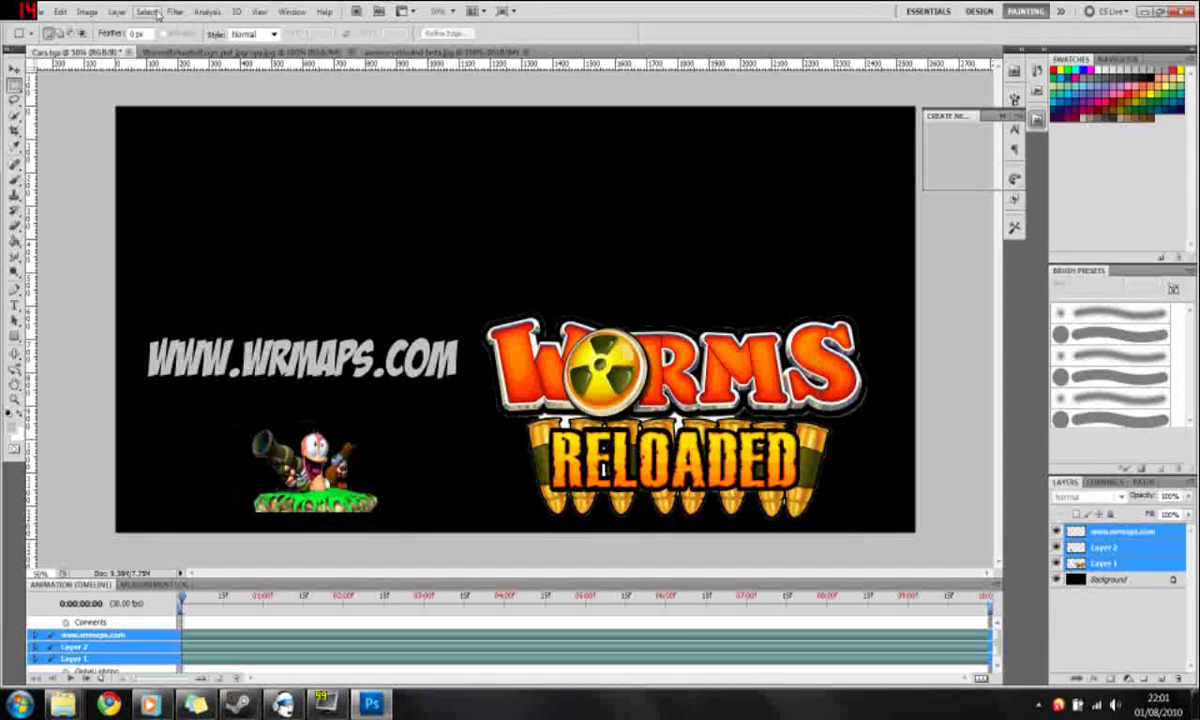
click(117, 12)
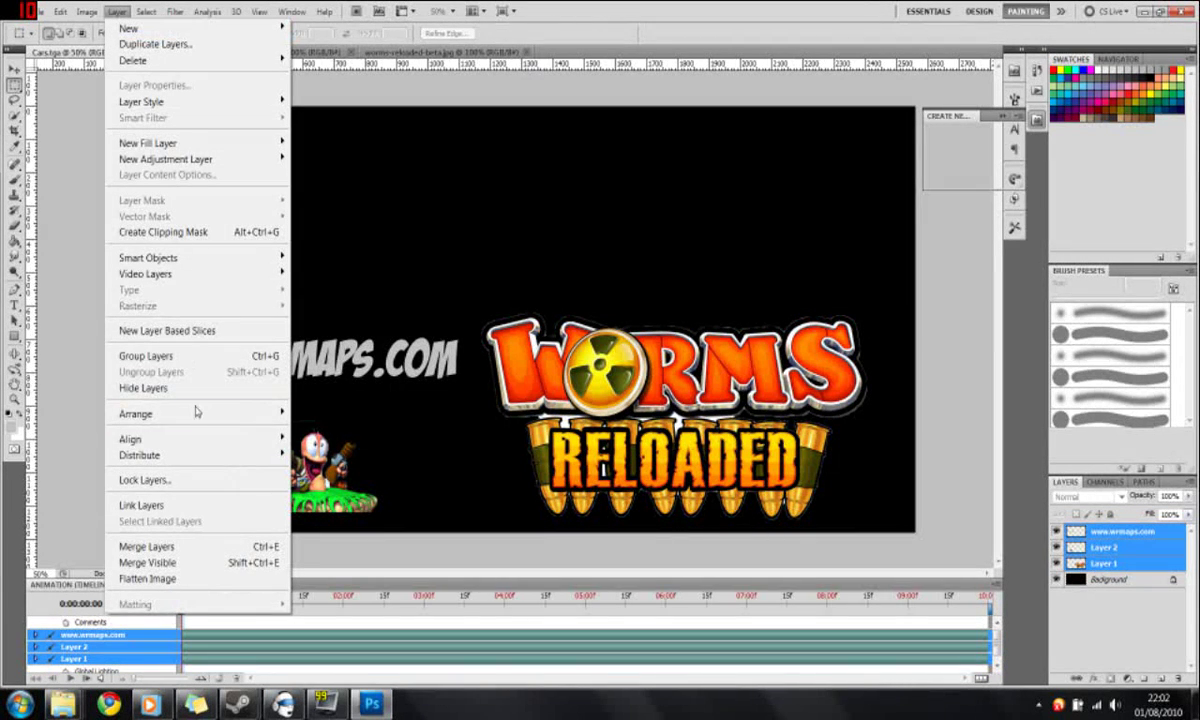
click(250, 546)
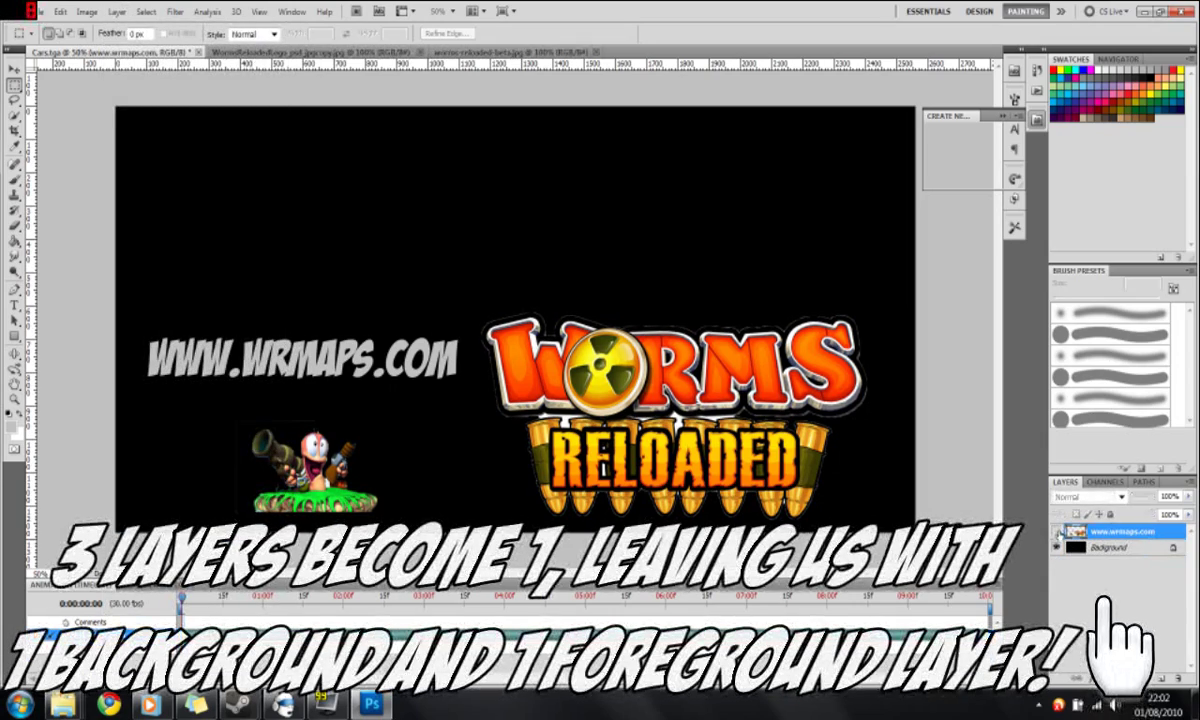
click(1057, 531)
click(1057, 531)
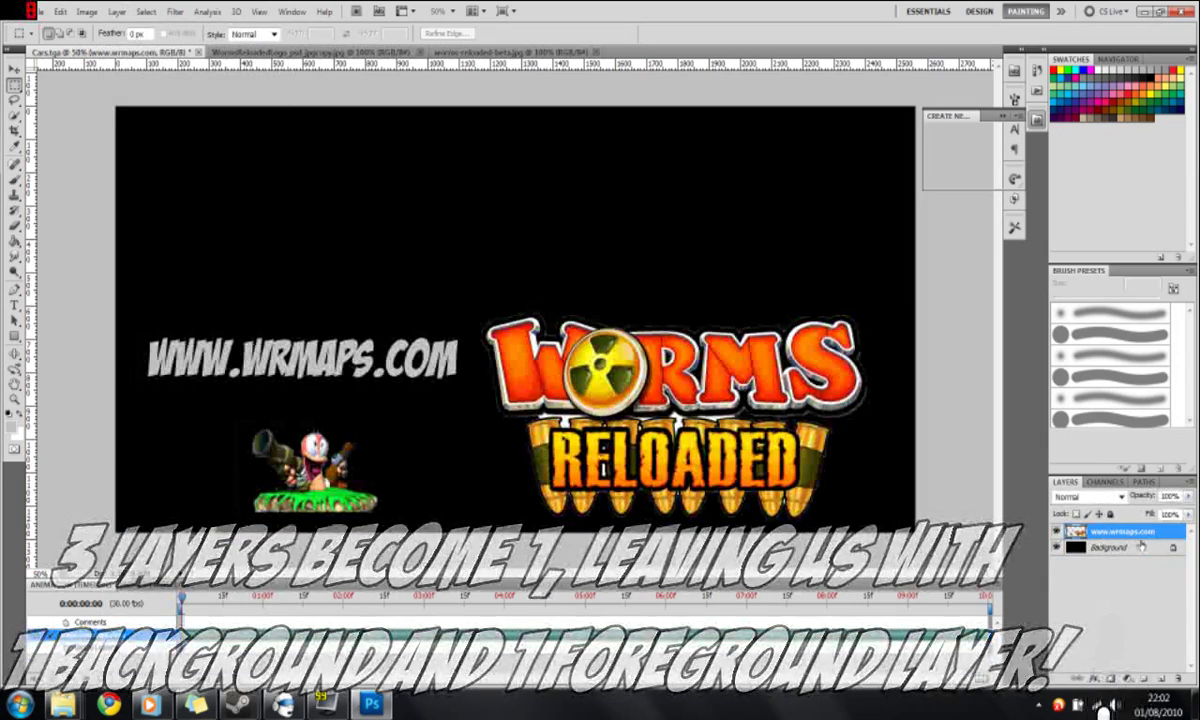
click(146, 11)
click(180, 317)
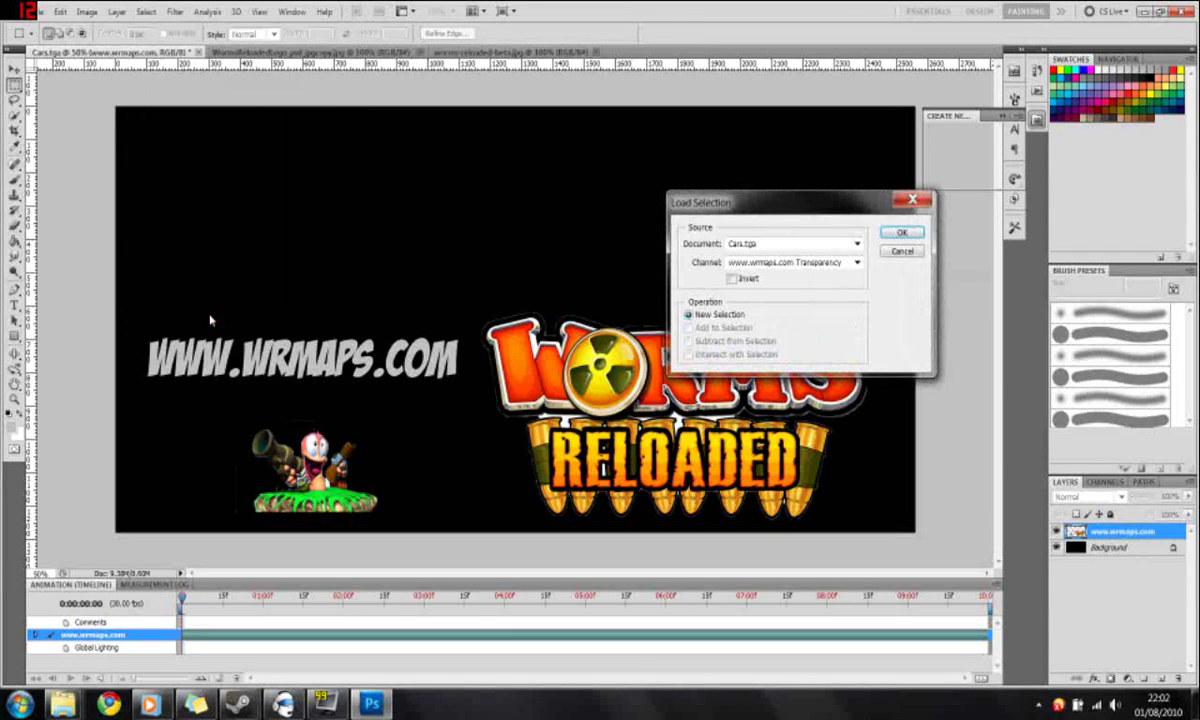
click(903, 234)
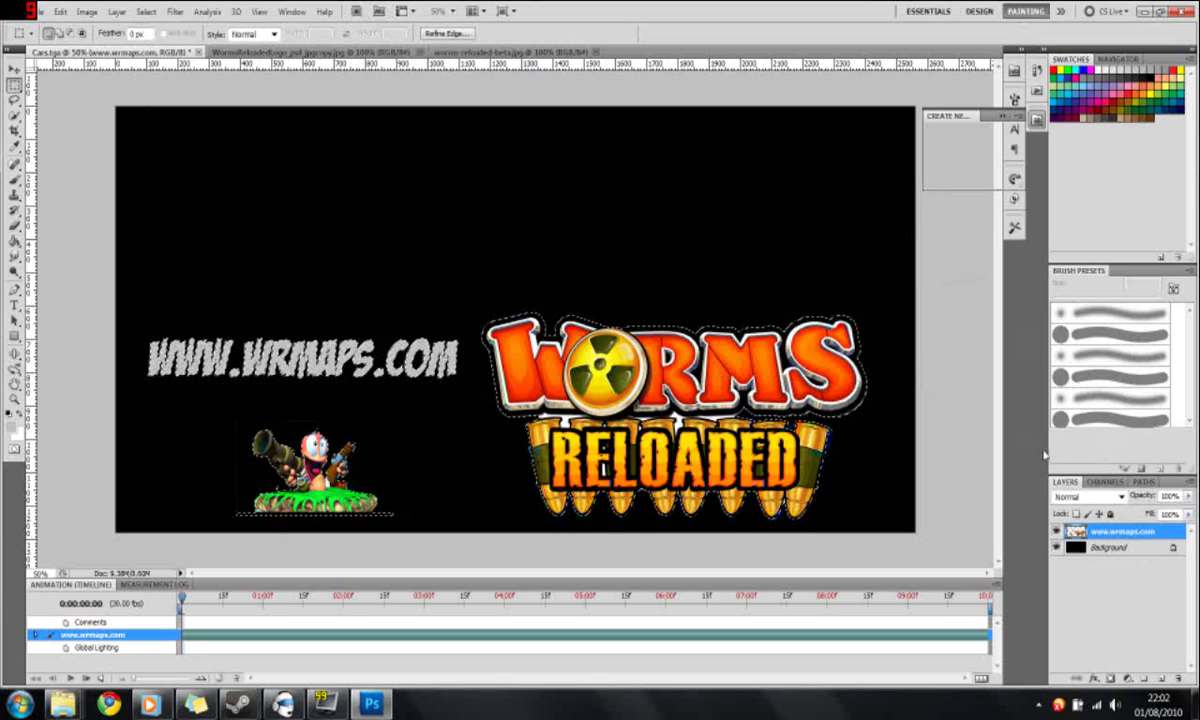
Fill the loaded text, logo and worm selection on Alpha 1 with white.
click(1105, 482)
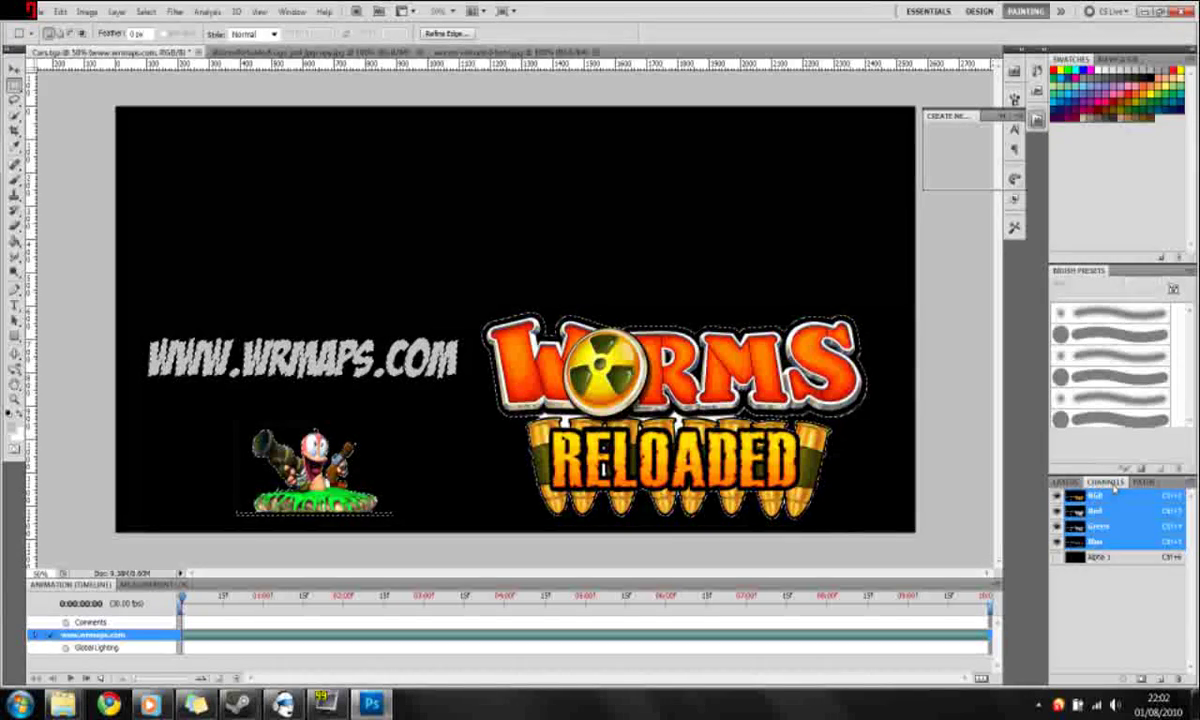
click(1100, 557)
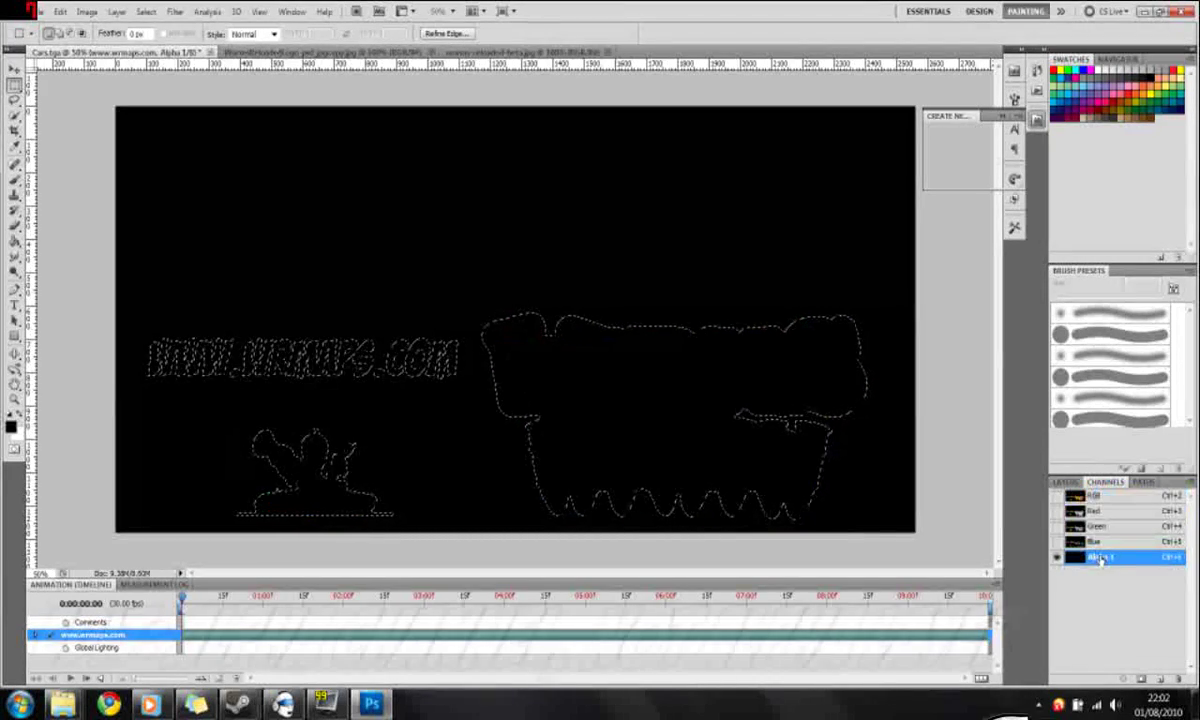
click(62, 12)
mouse_move(130, 346)
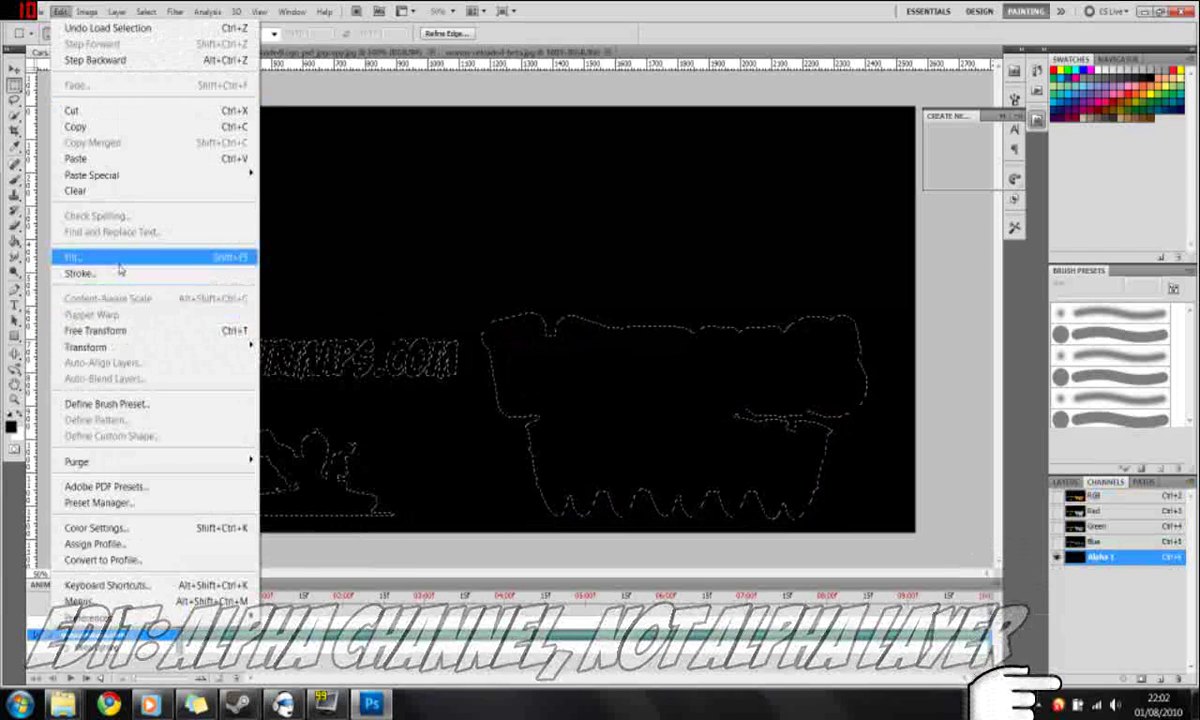
click(118, 258)
click(586, 222)
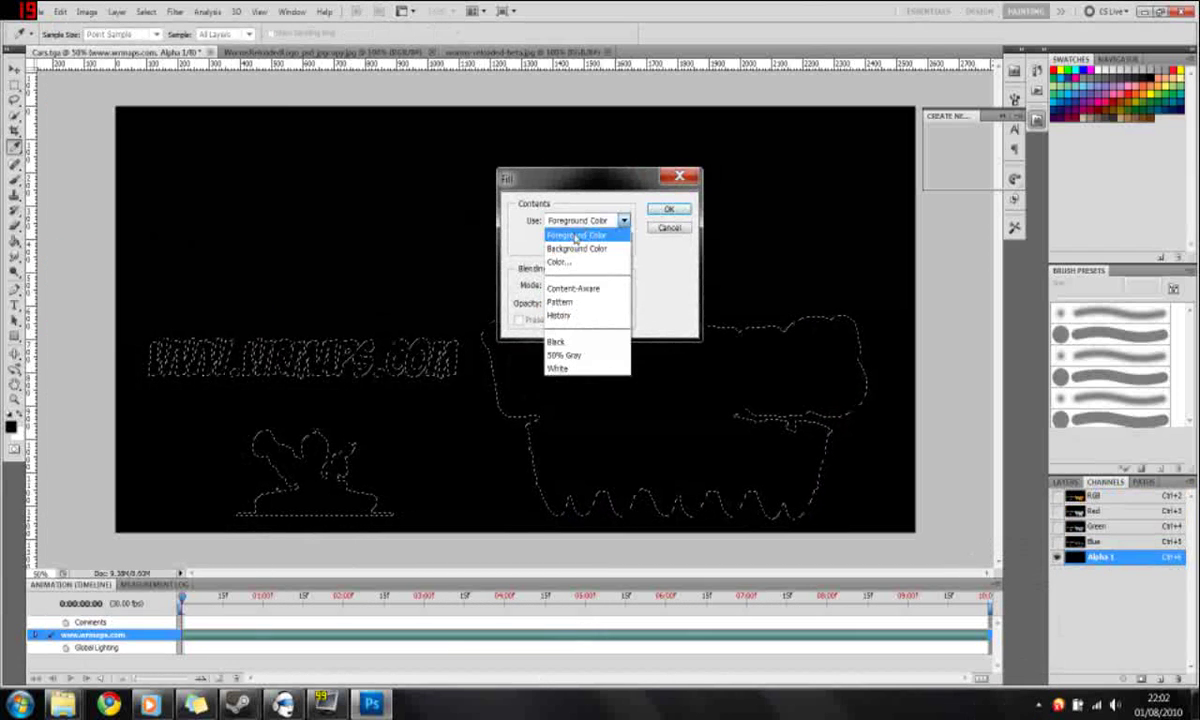
click(572, 367)
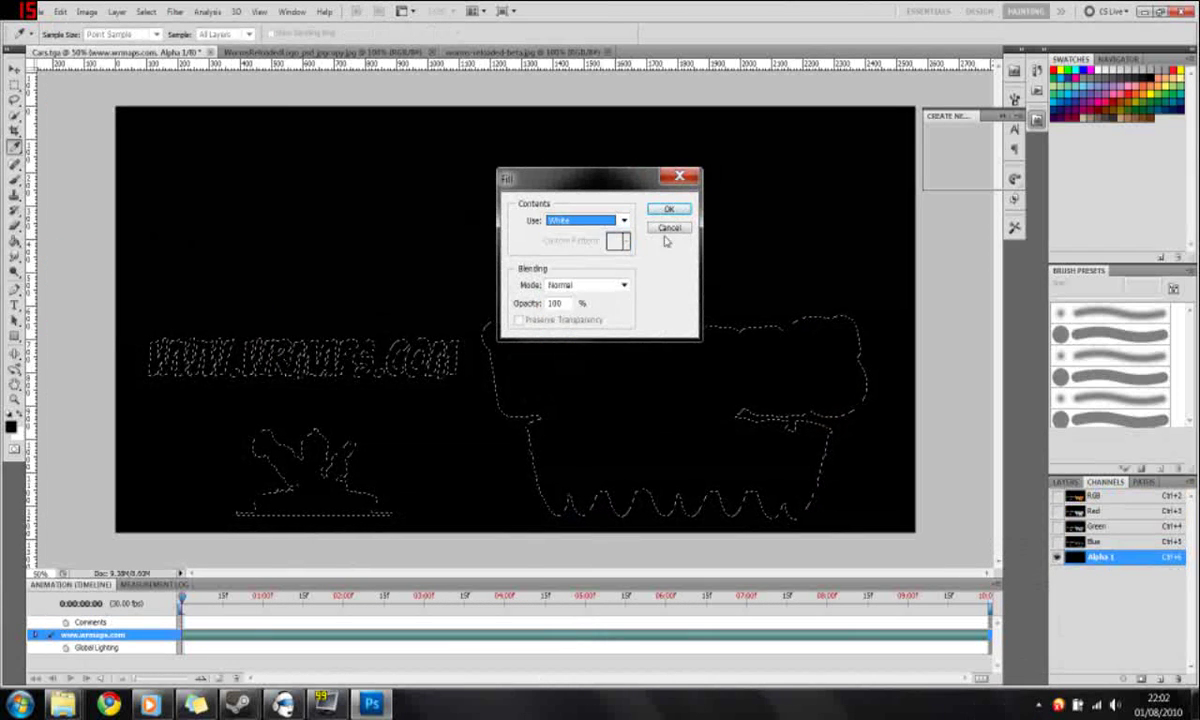
click(669, 208)
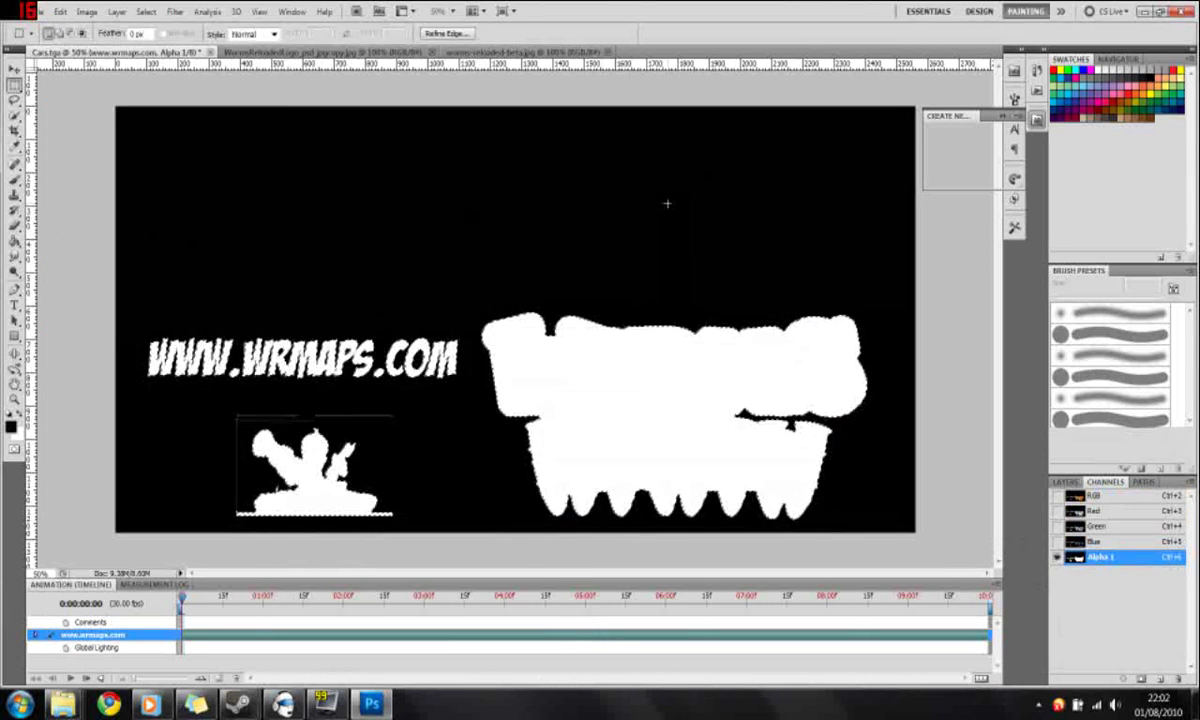
Deselect and inspect the finished Alpha 1 mask in the Channels panel.
click(320, 197)
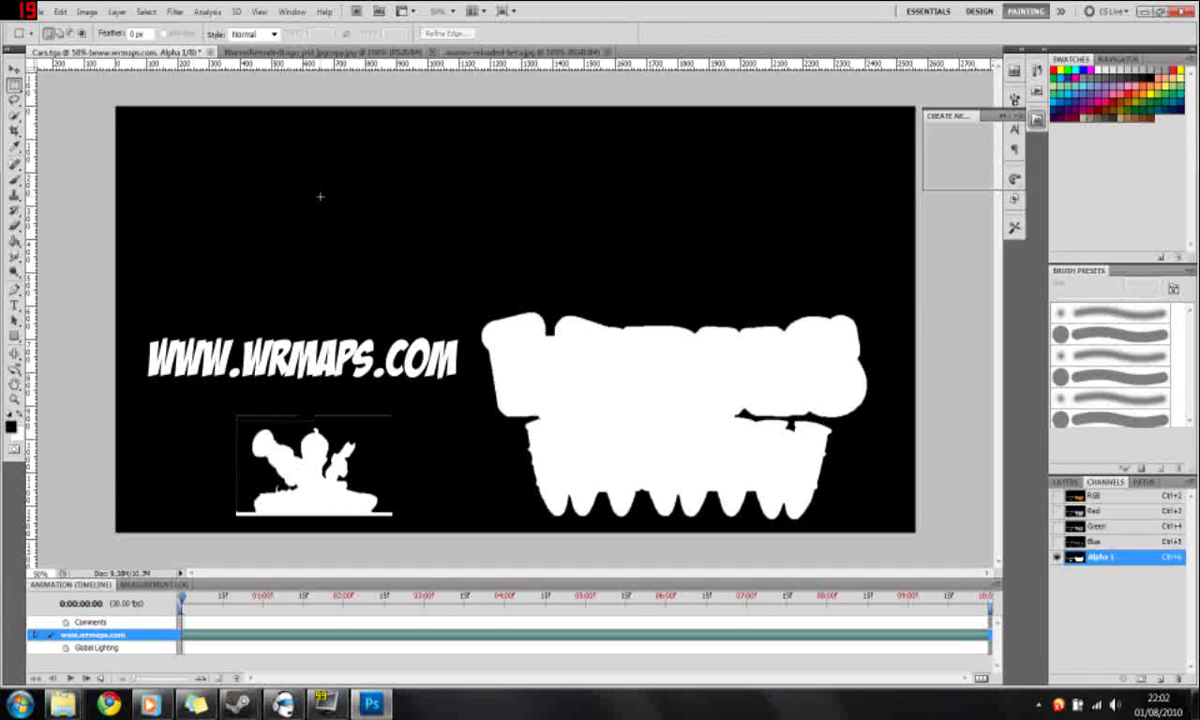
click(1093, 495)
click(1066, 482)
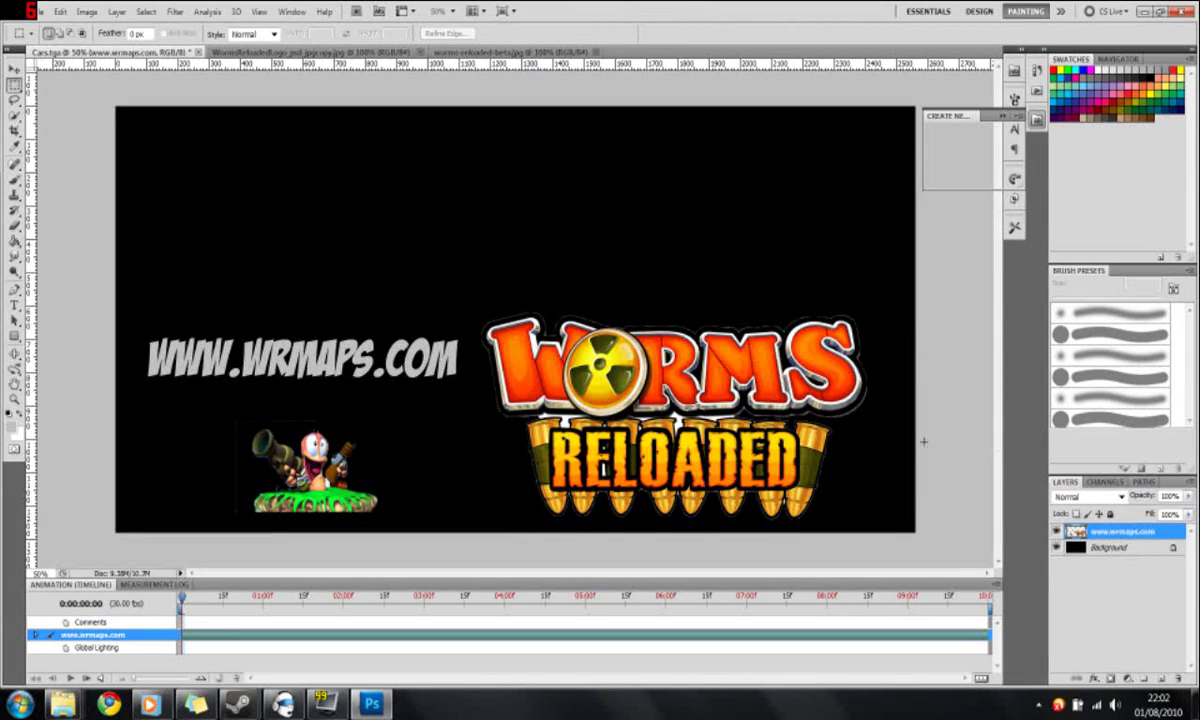
click(1104, 484)
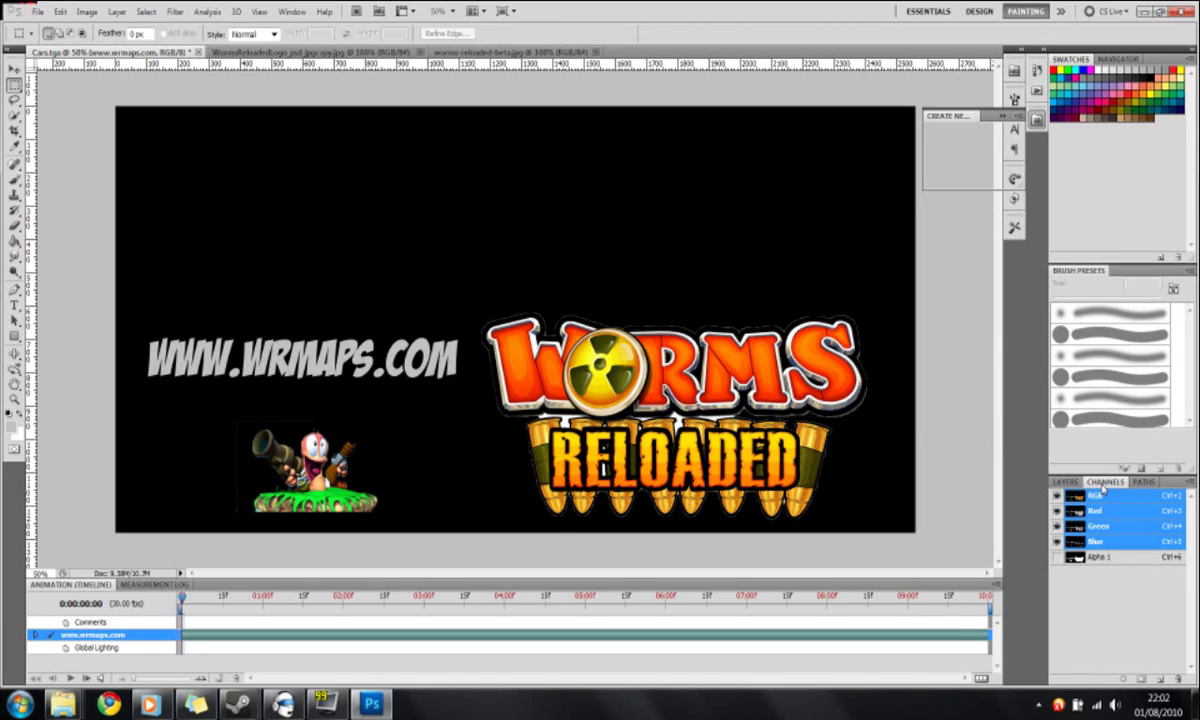
click(1100, 556)
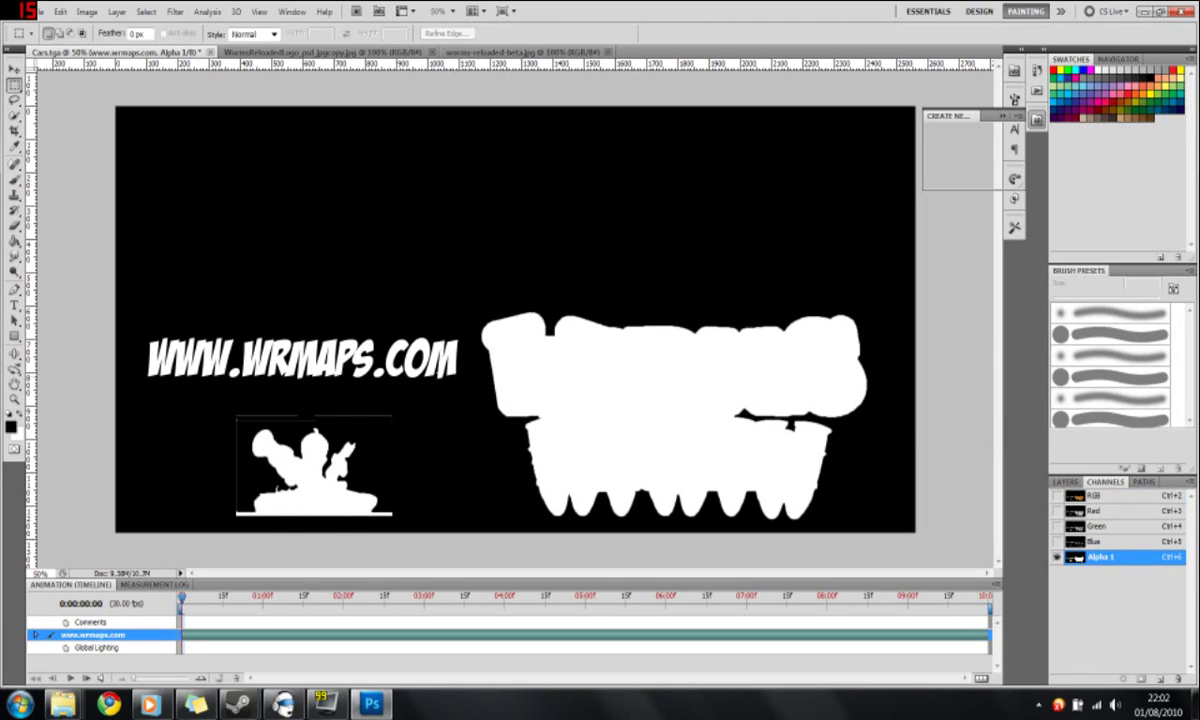
Switch back to the RGB composite and the Layers panel.
click(1066, 482)
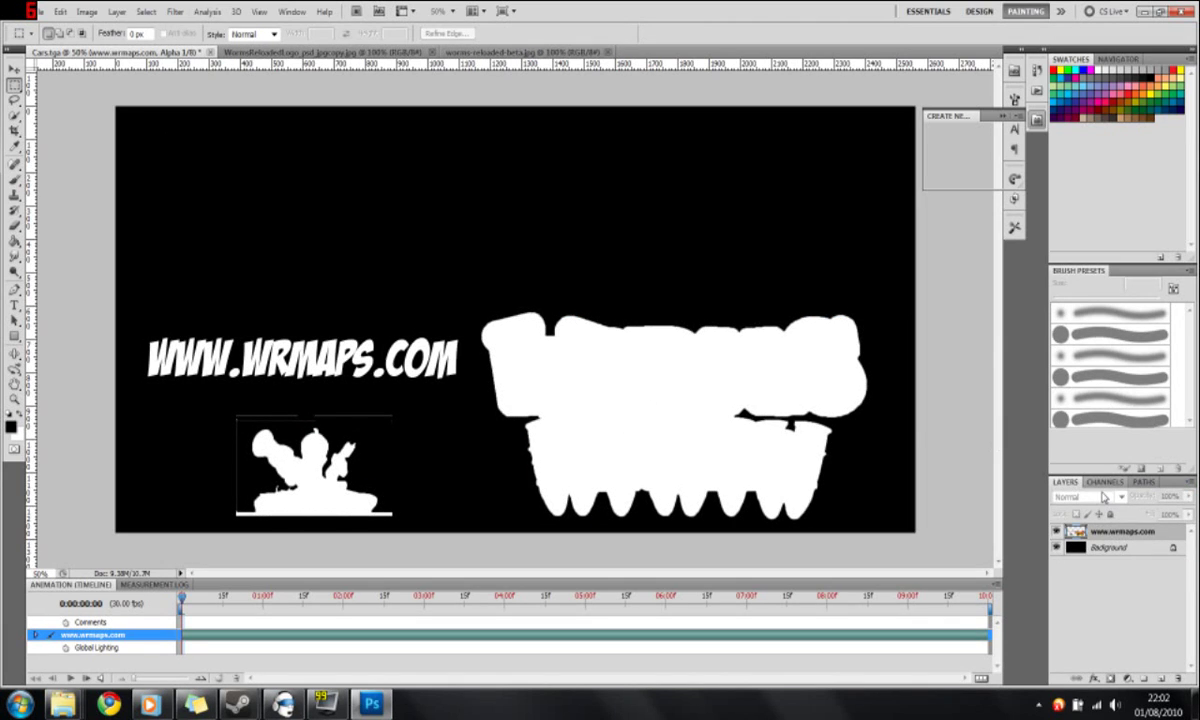
click(1104, 482)
click(1100, 500)
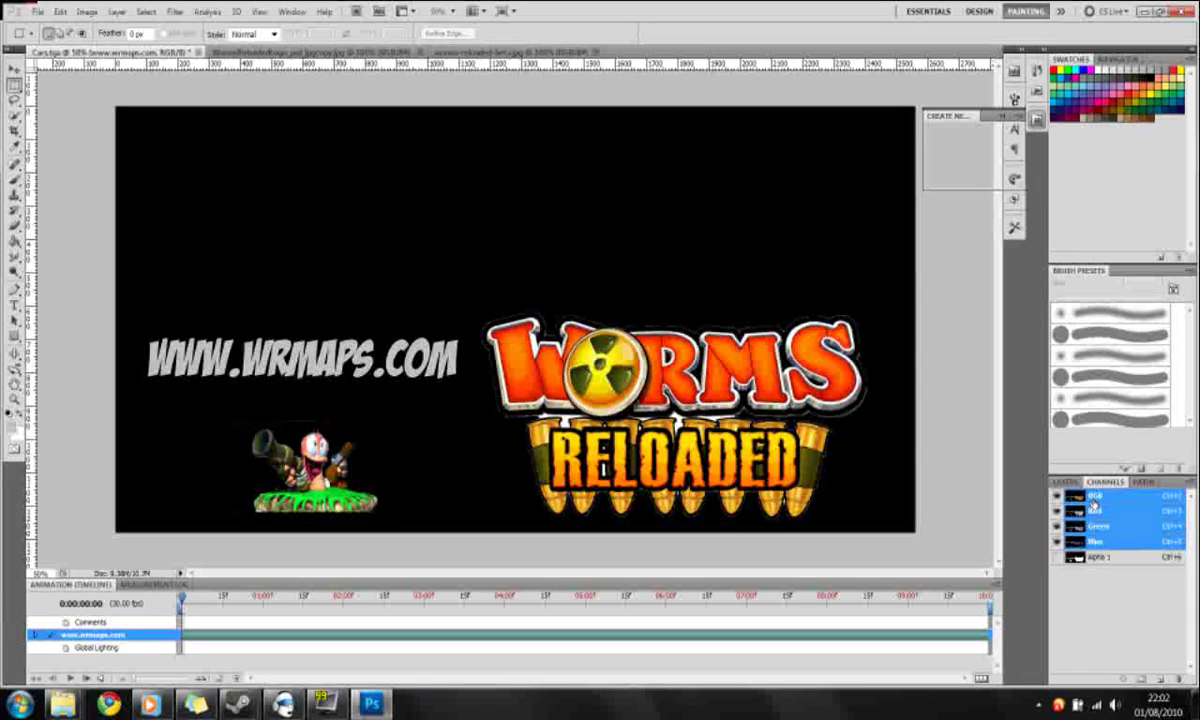
click(1066, 482)
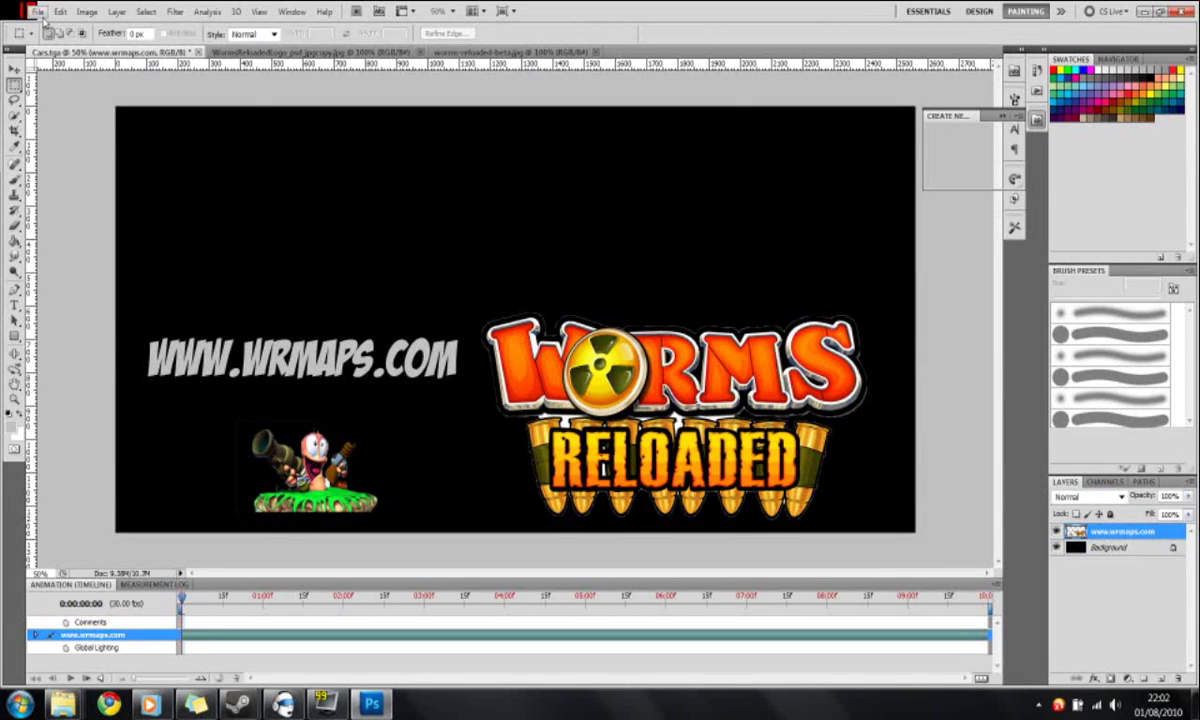
Start saving the image and browse to the OS (C:) Program Files (x86) folder.
click(38, 12)
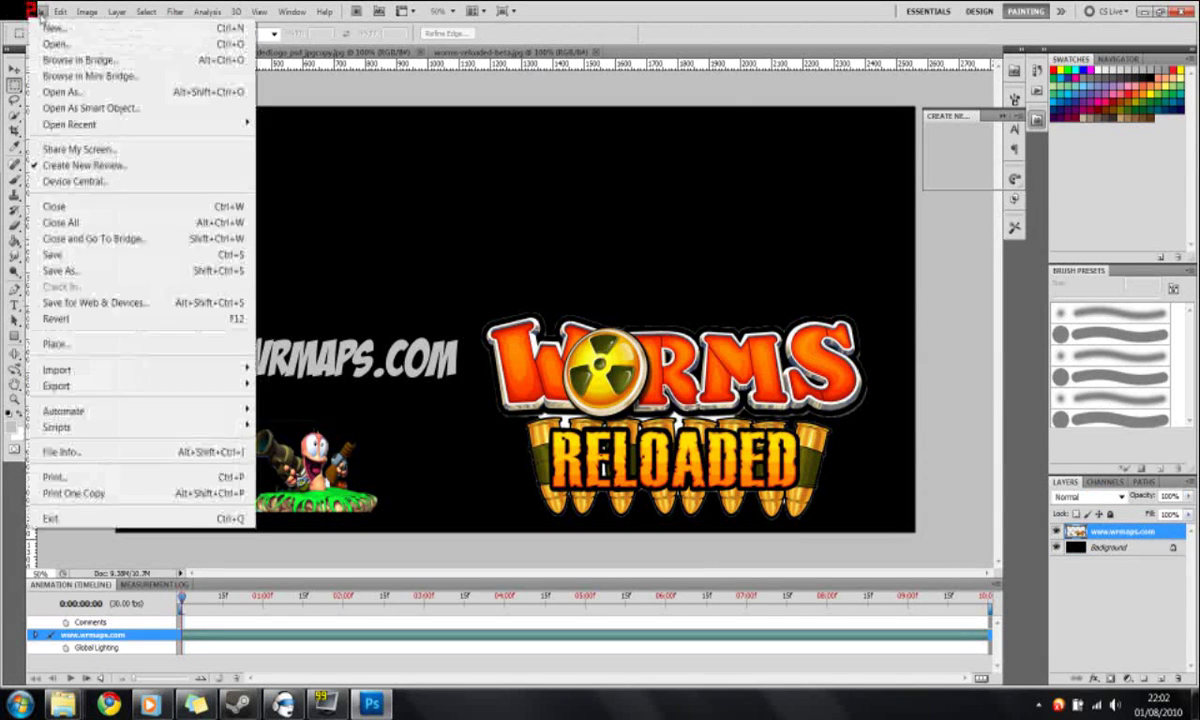
click(77, 256)
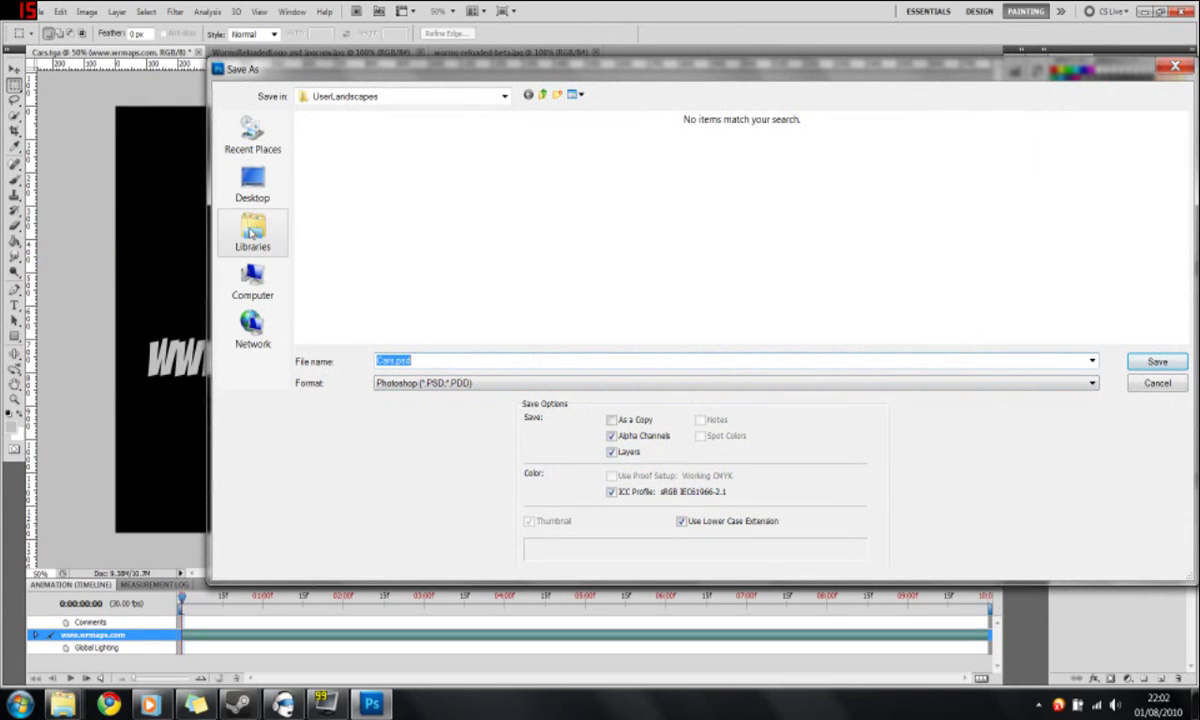
click(252, 280)
double_click(358, 140)
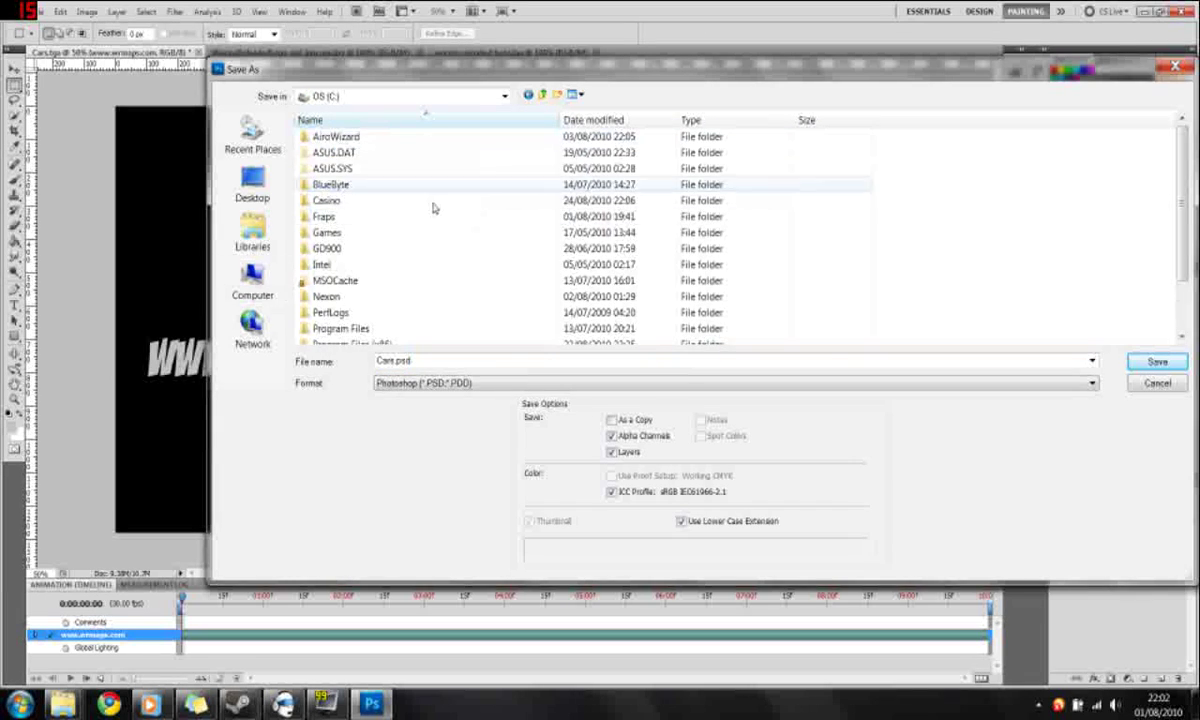
scroll(441, 227, down, 2)
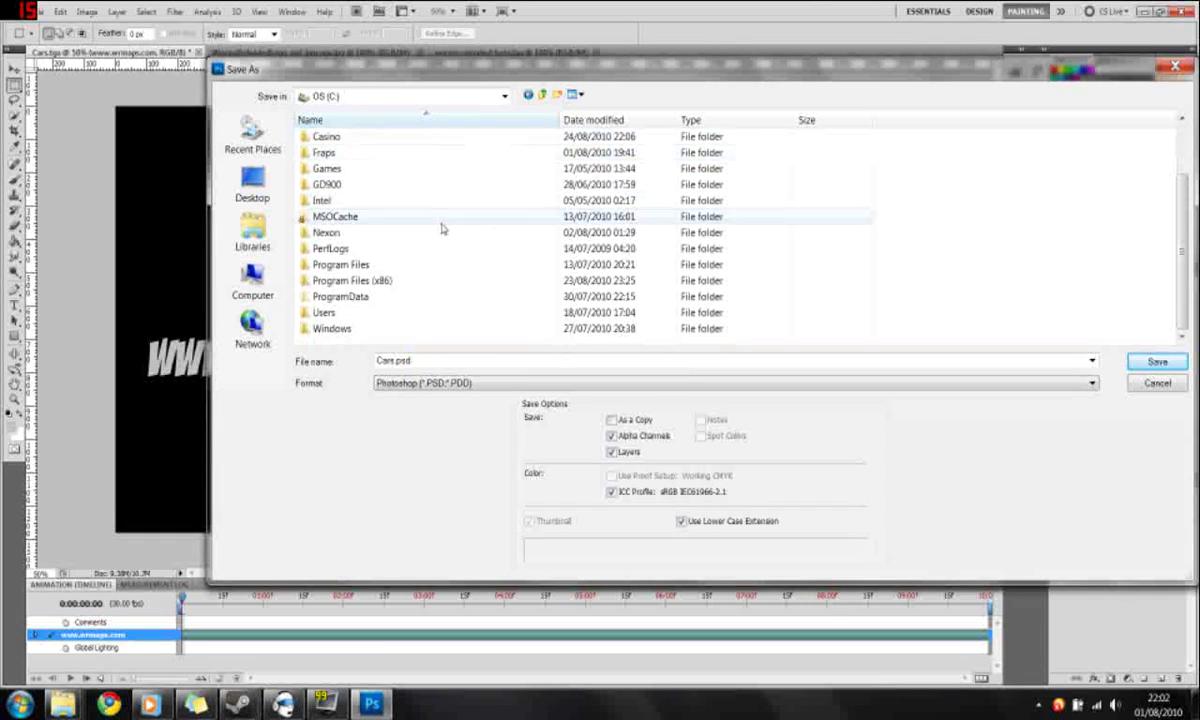
double_click(395, 283)
Navigate through Steam, steamapps, common and worms reloaded into the UserLandscapes folder.
scroll(413, 303, down, 8)
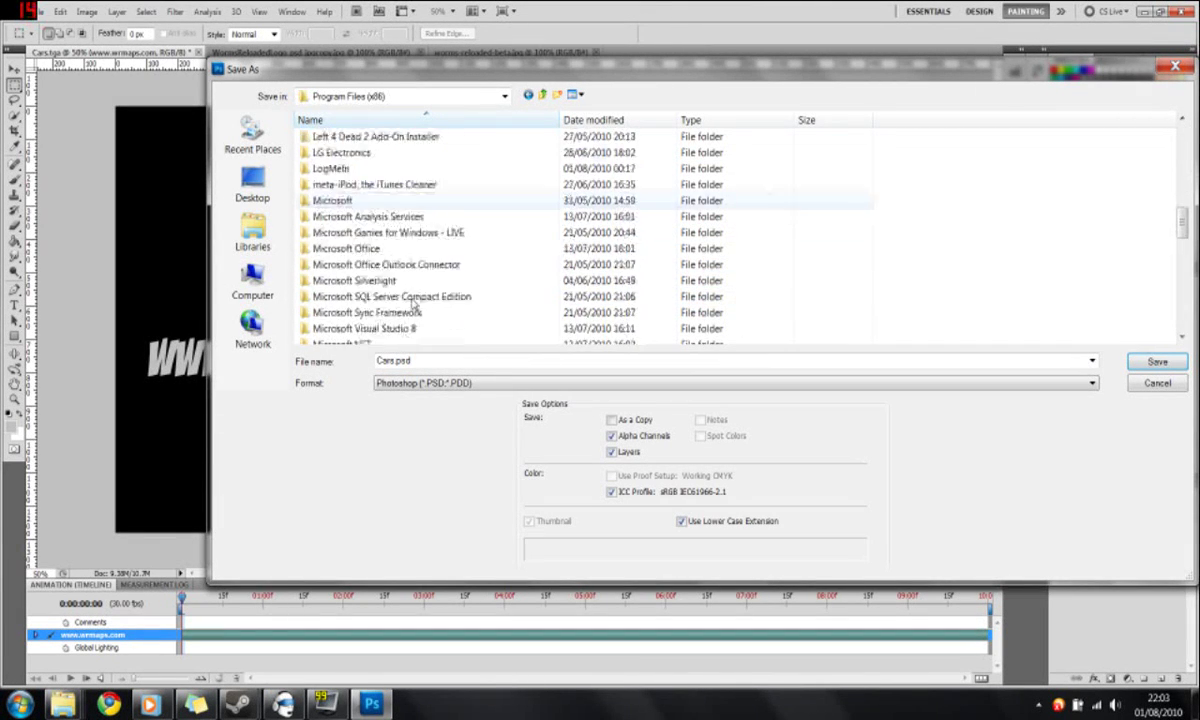
scroll(411, 300, down, 8)
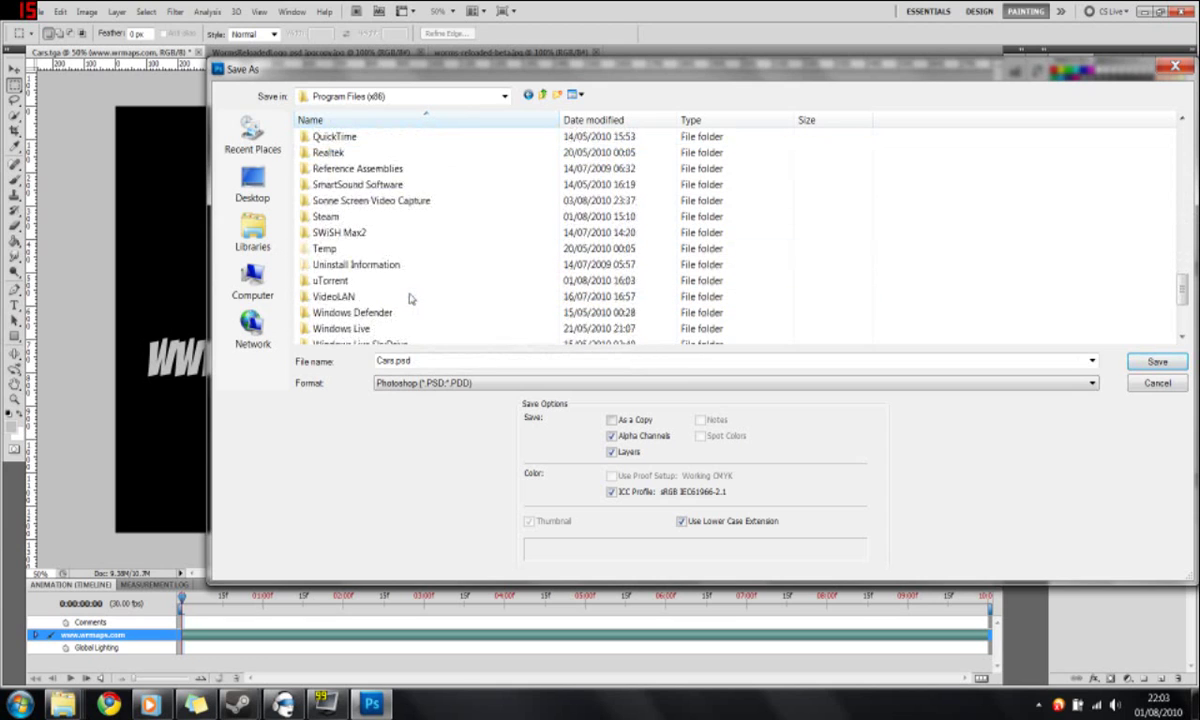
scroll(412, 290, down, 1)
scroll(407, 290, up, 2)
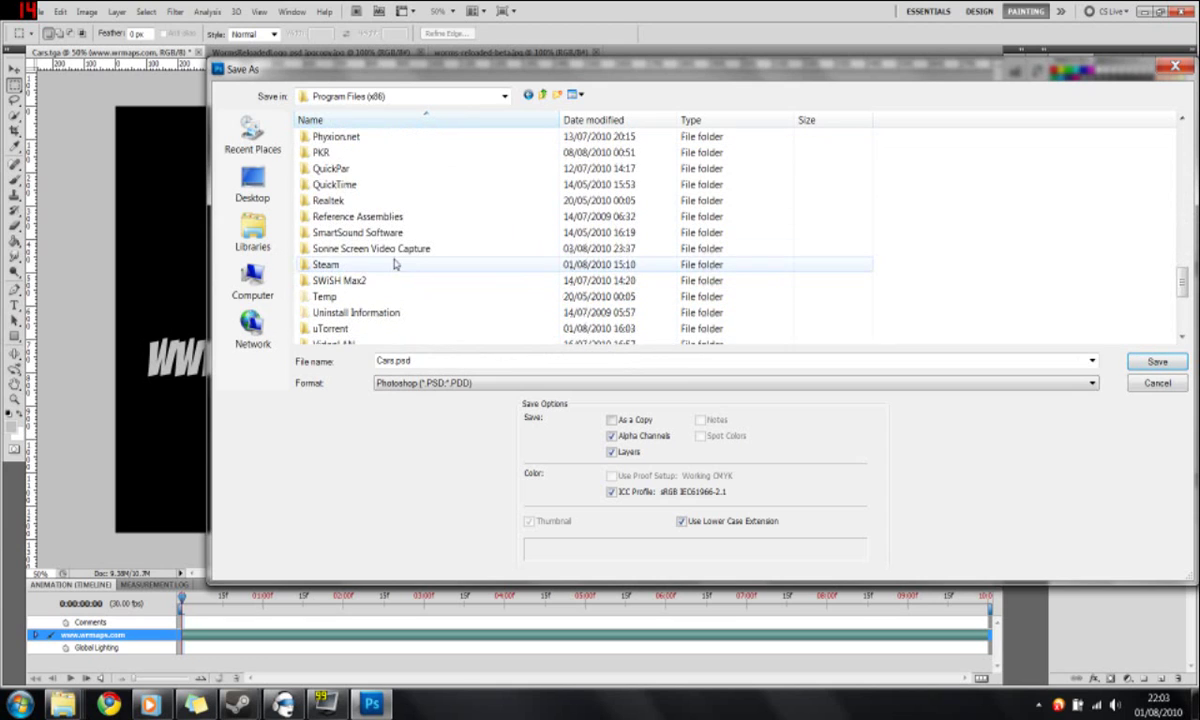
double_click(395, 264)
click(377, 314)
double_click(377, 314)
double_click(330, 152)
scroll(390, 268, down, 4)
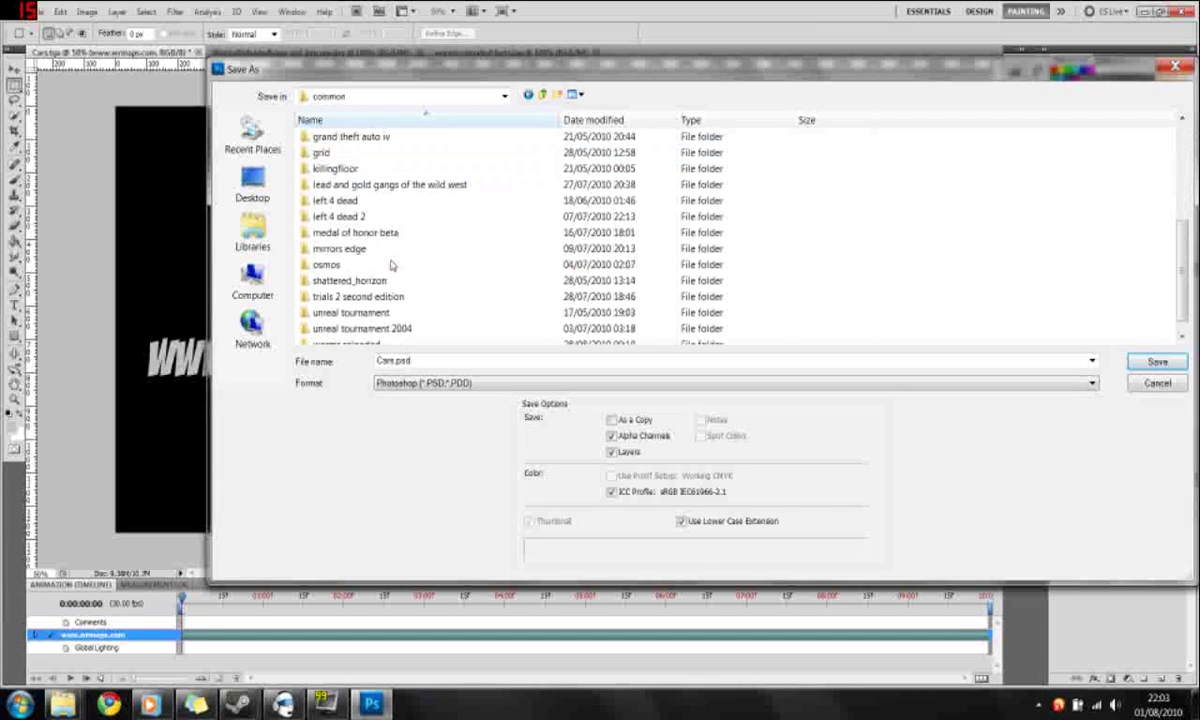
scroll(391, 268, down, 1)
double_click(391, 328)
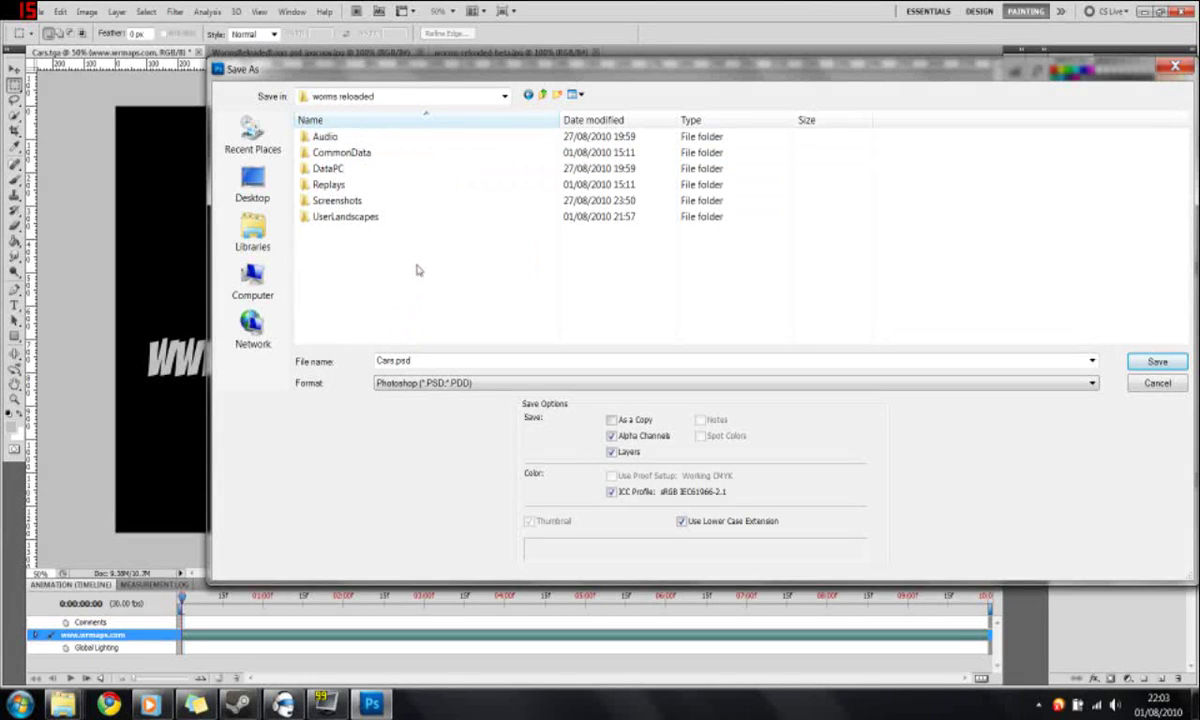
double_click(386, 217)
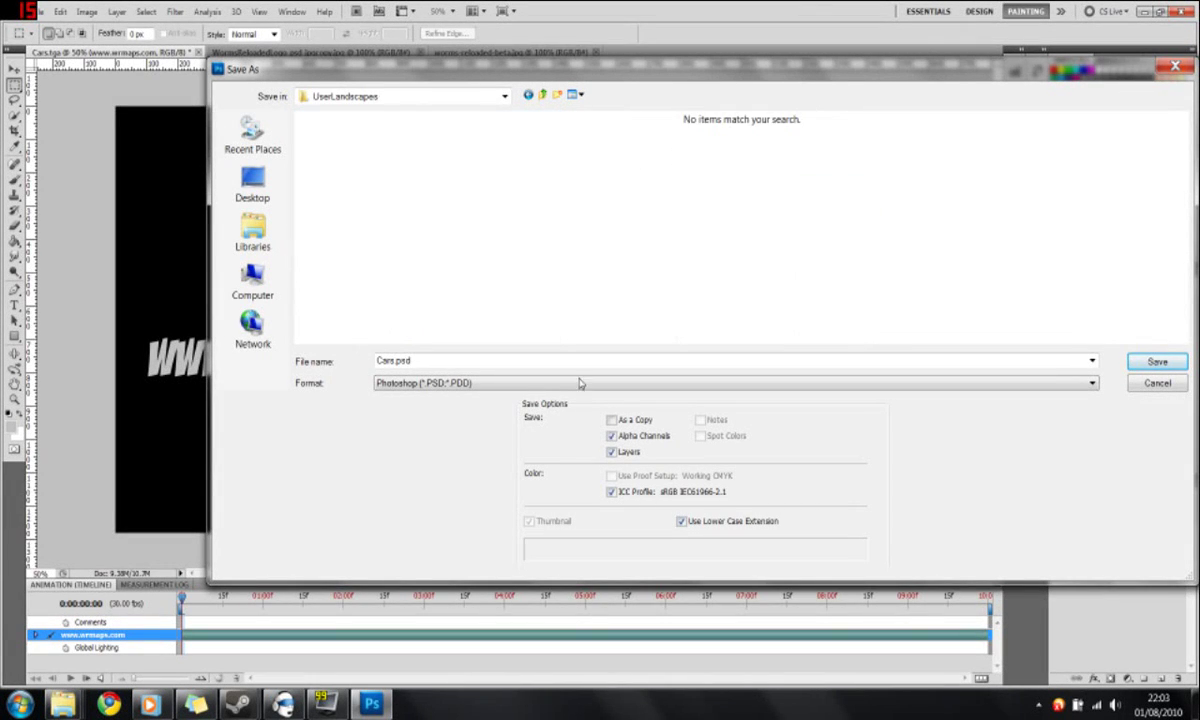
click(525, 391)
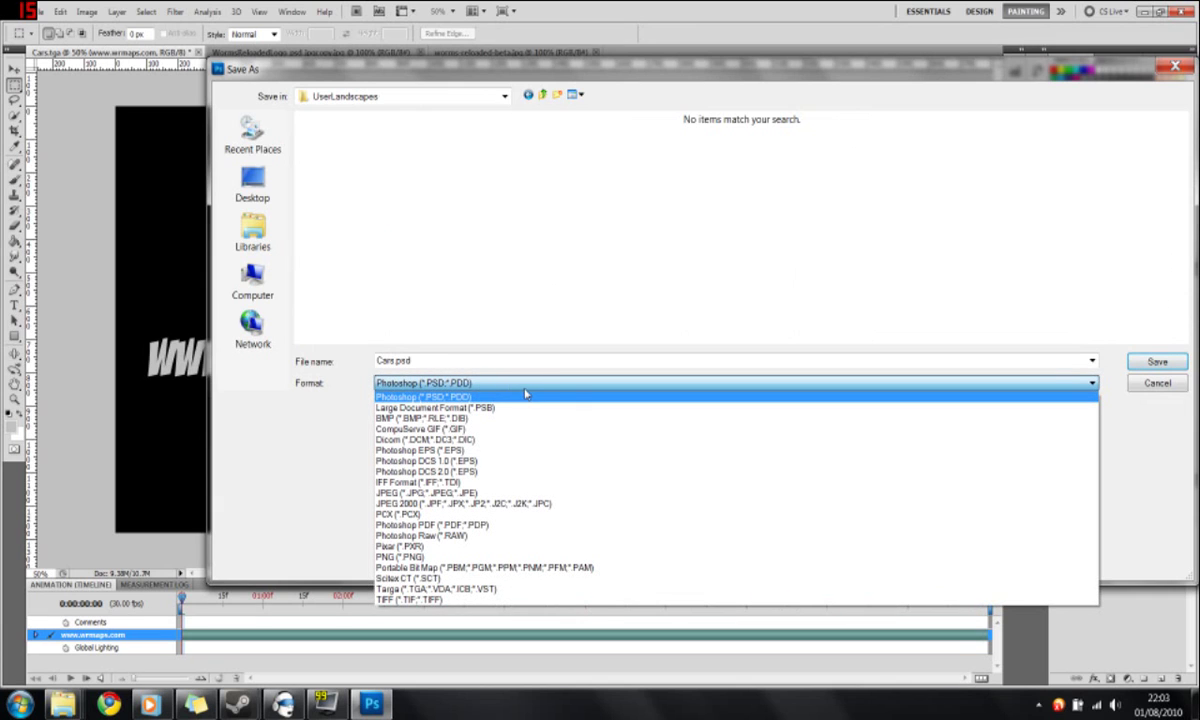
Save as a 32 bits/pixel Targa named cars2.tga, replacing the existing file.
click(428, 590)
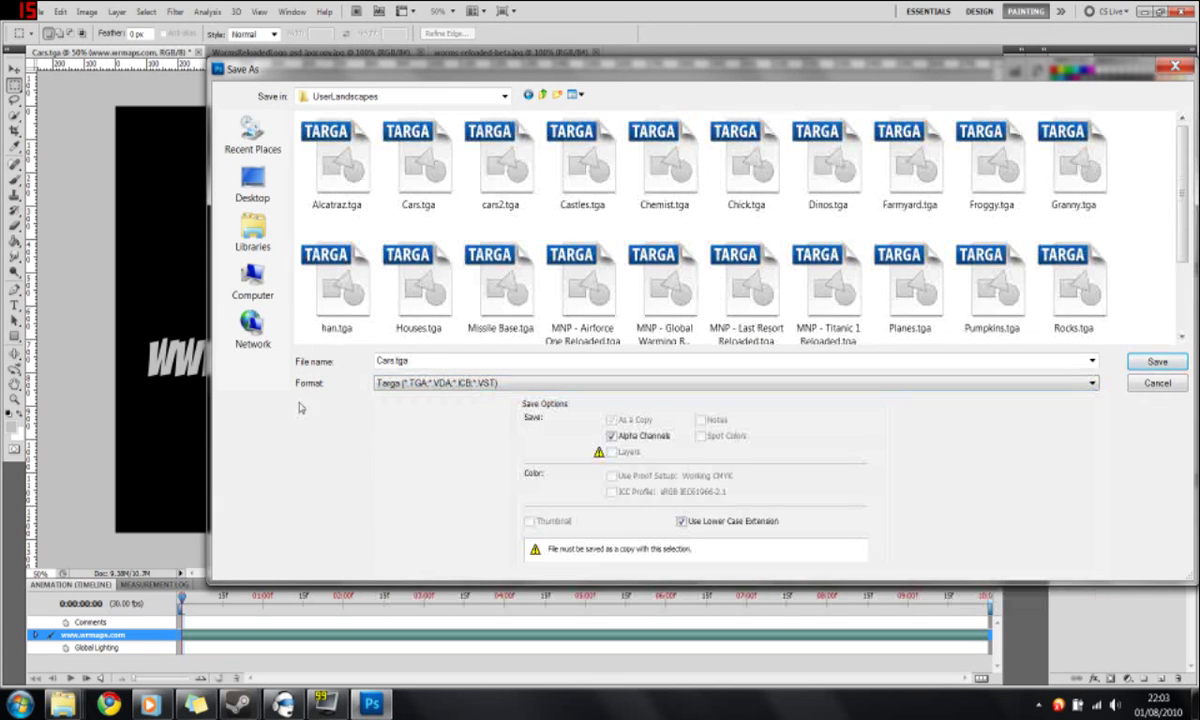
click(480, 165)
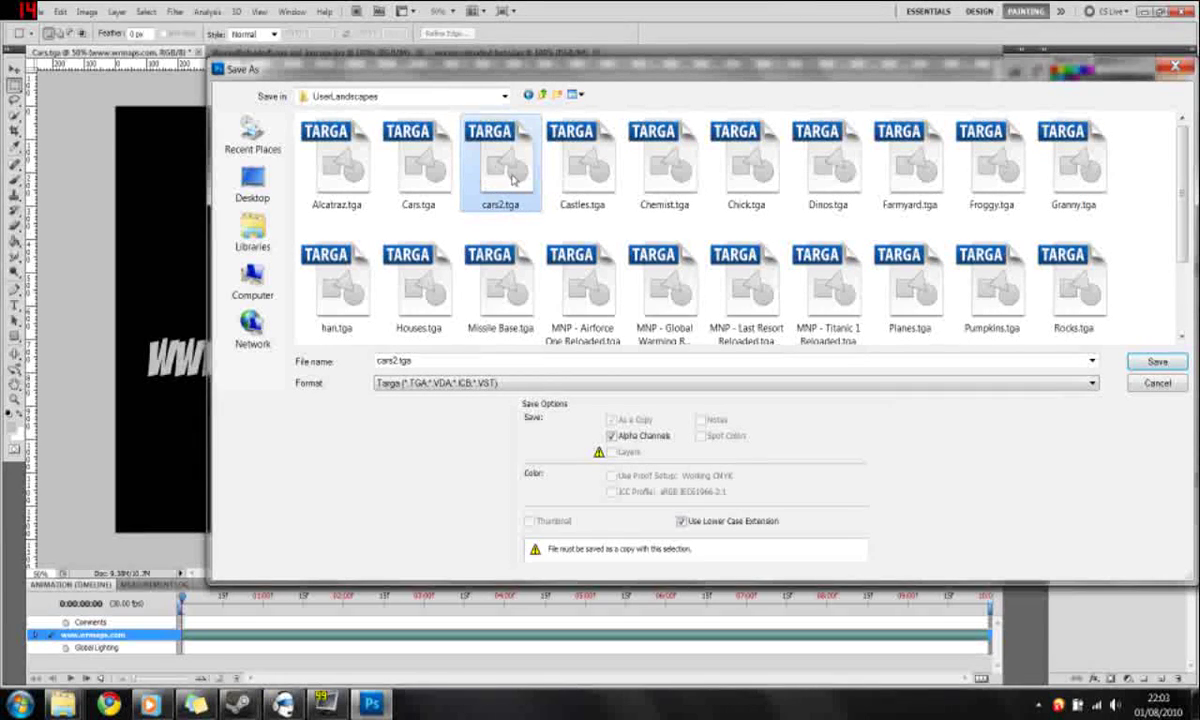
click(1155, 362)
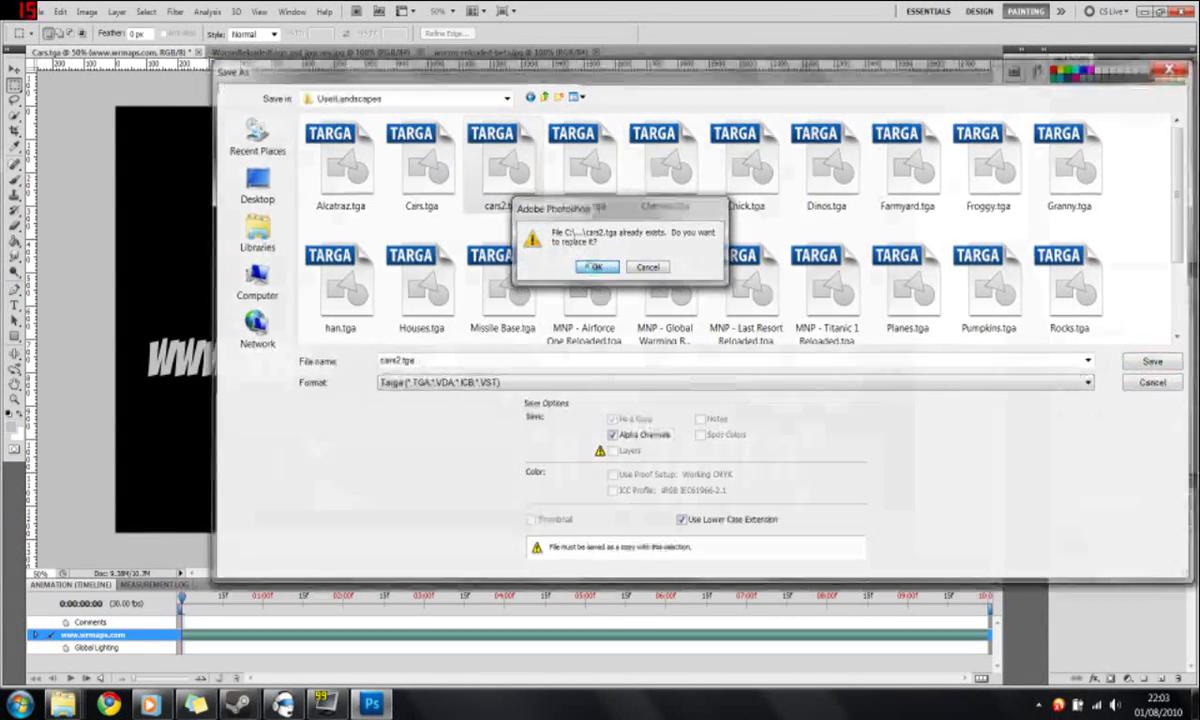
click(597, 266)
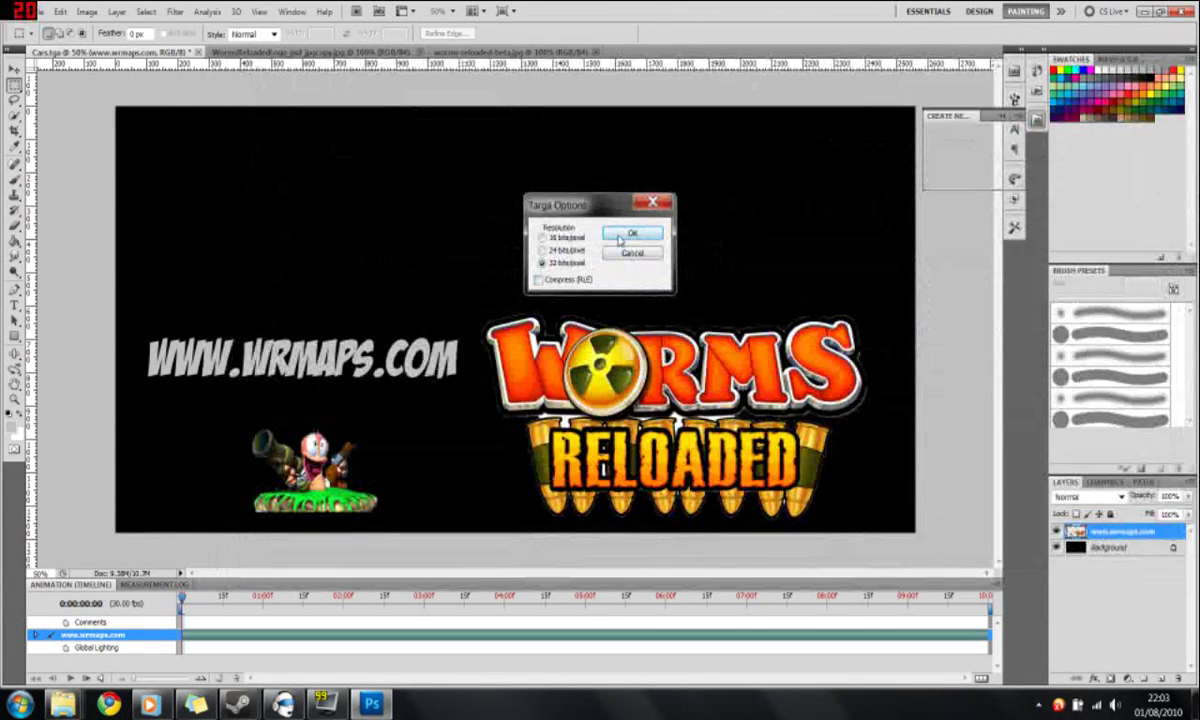
click(632, 236)
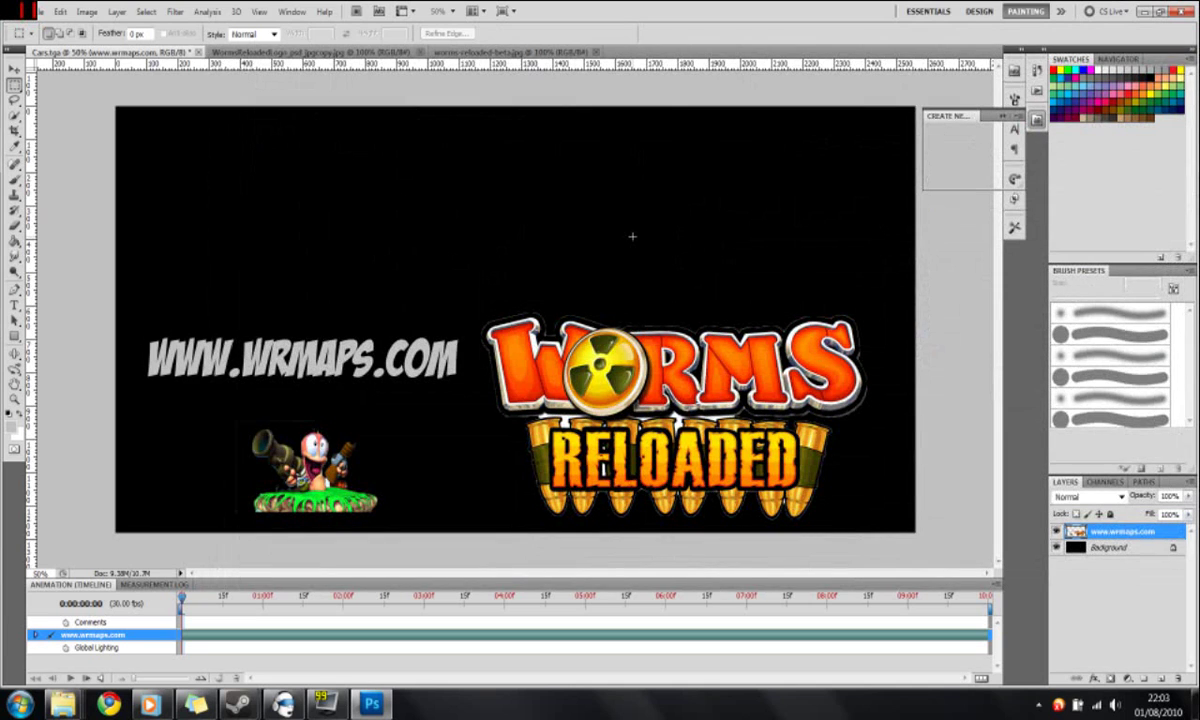
Minimise Photoshop and the folder window, then play Worms Reloaded from the Steam library.
click(1143, 12)
click(1047, 13)
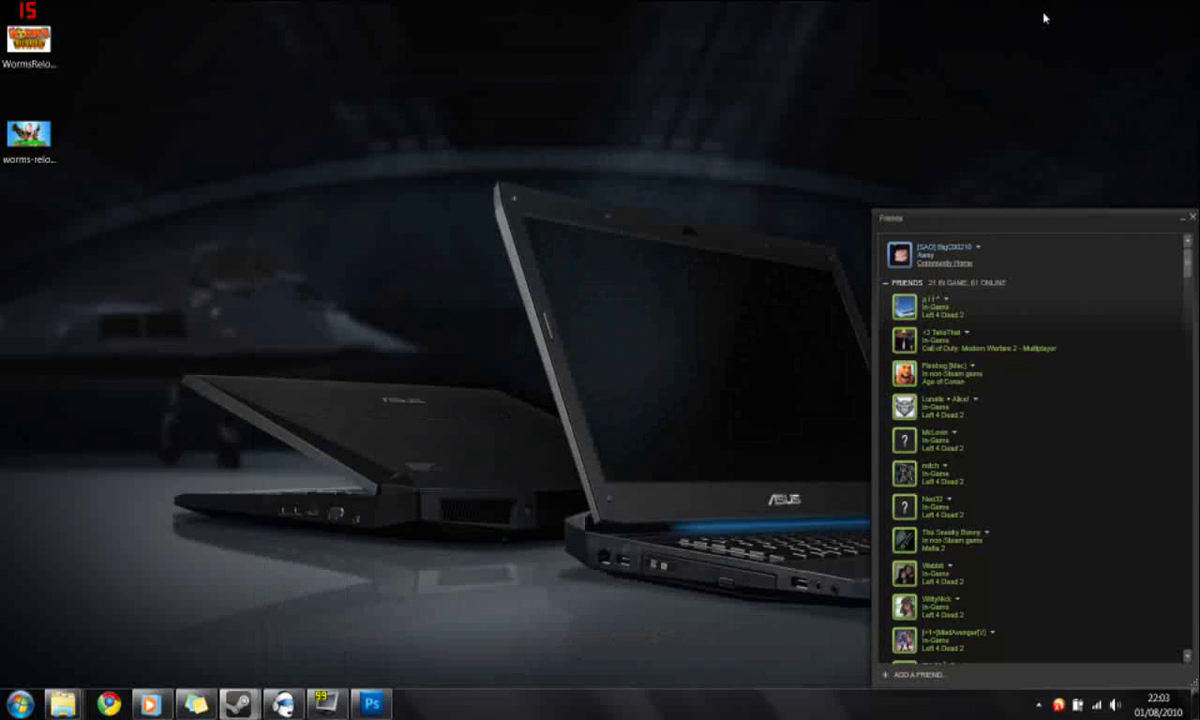
mouse_move(240, 708)
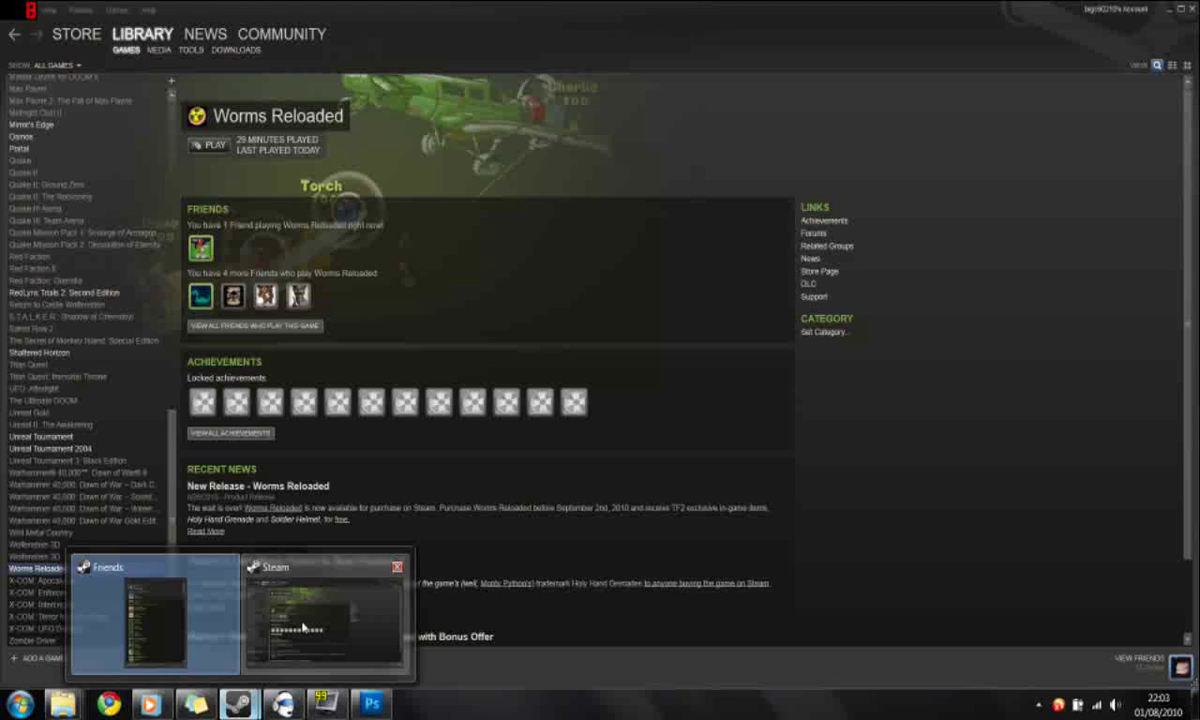
click(300, 632)
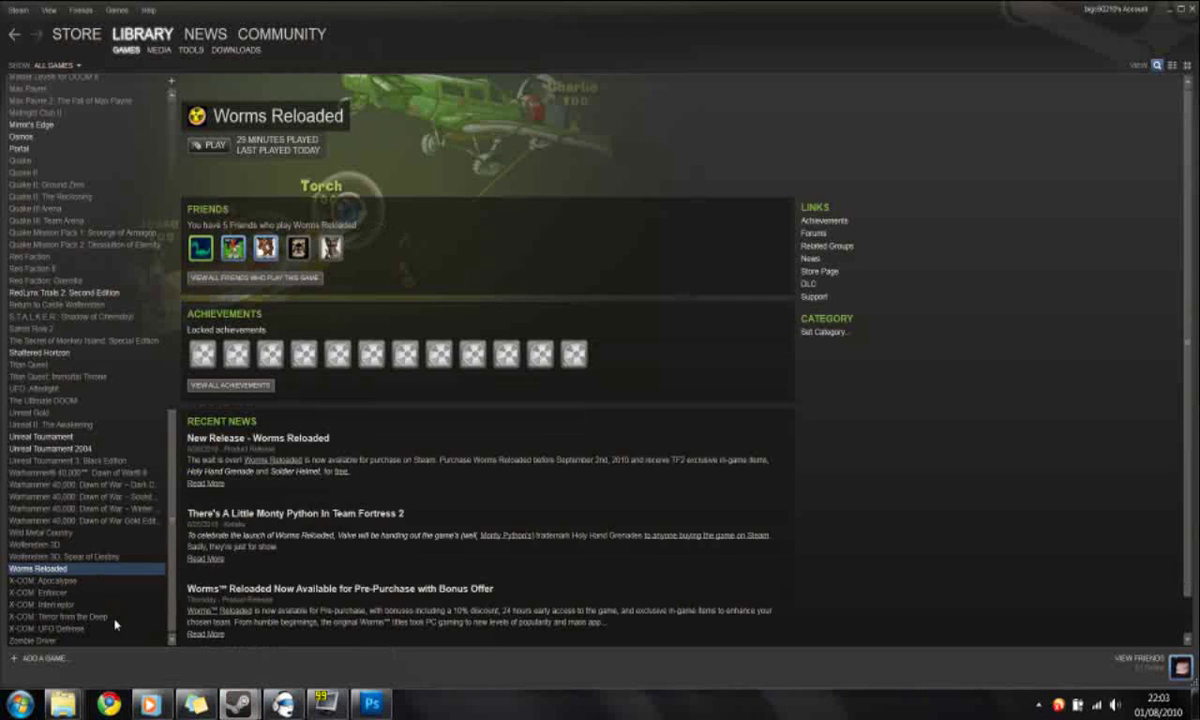
click(205, 147)
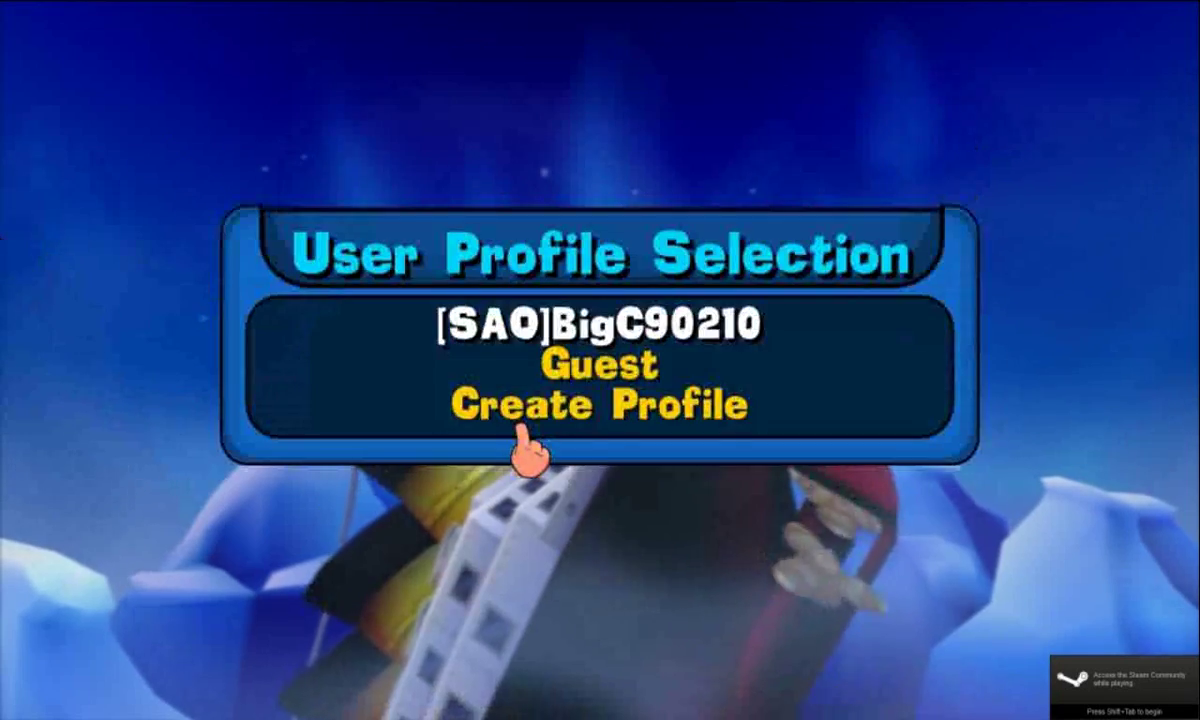
Choose the player's profile and start a Custom Game against the New Yorkers AI team.
click(532, 340)
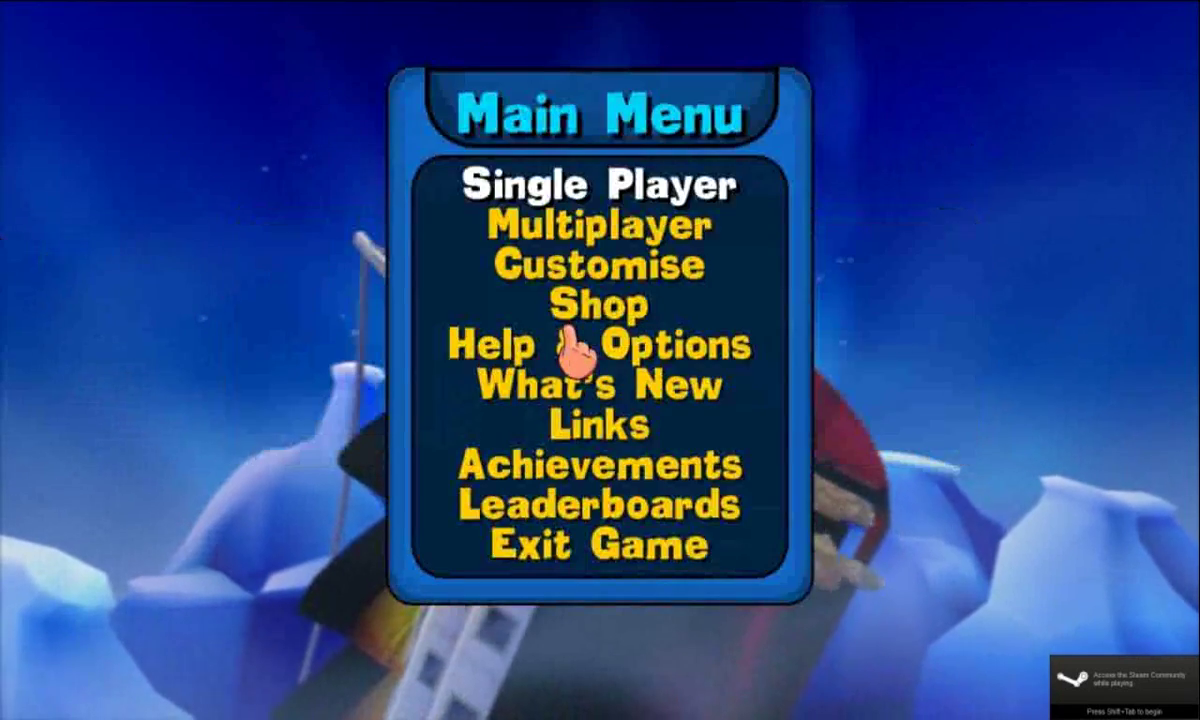
click(587, 185)
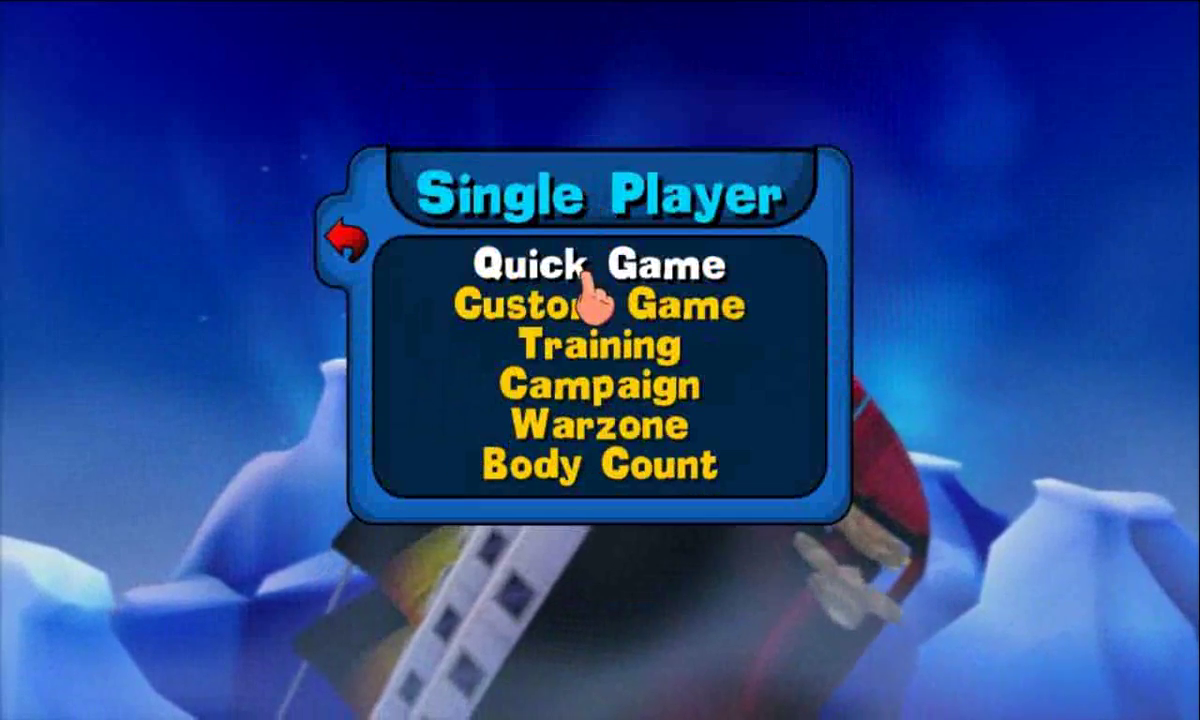
click(579, 318)
click(912, 145)
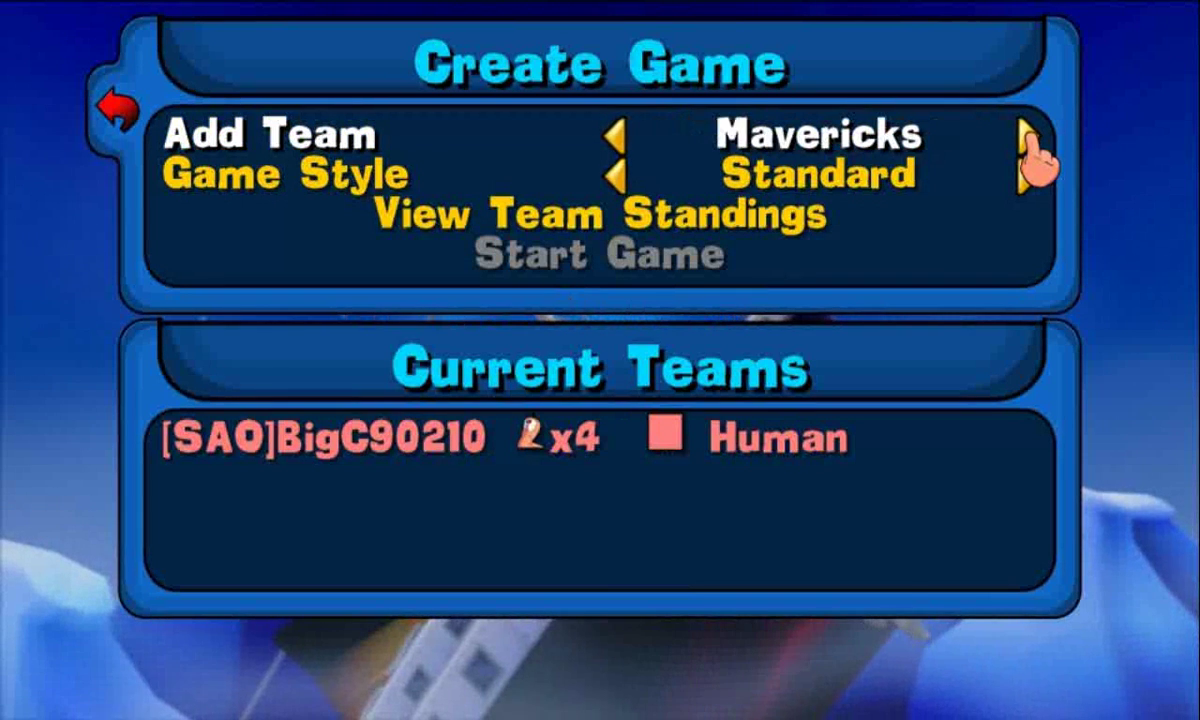
click(966, 138)
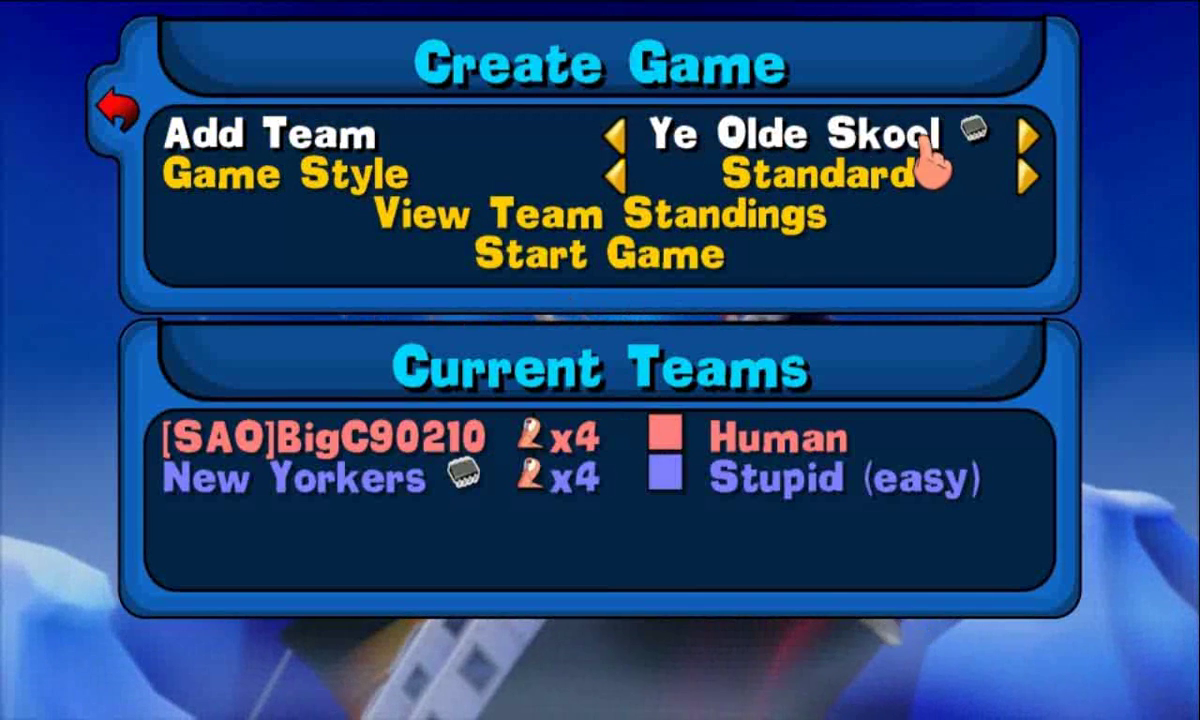
click(596, 262)
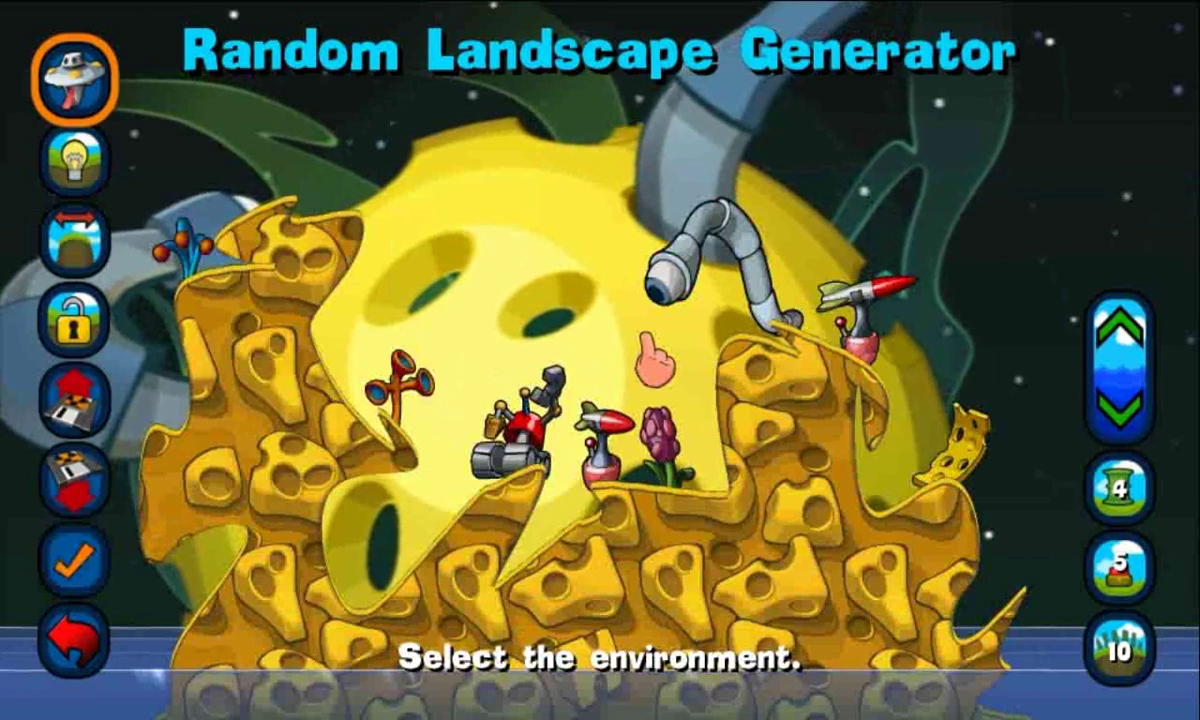
Open the Load landscape list of custom .tga maps.
click(92, 405)
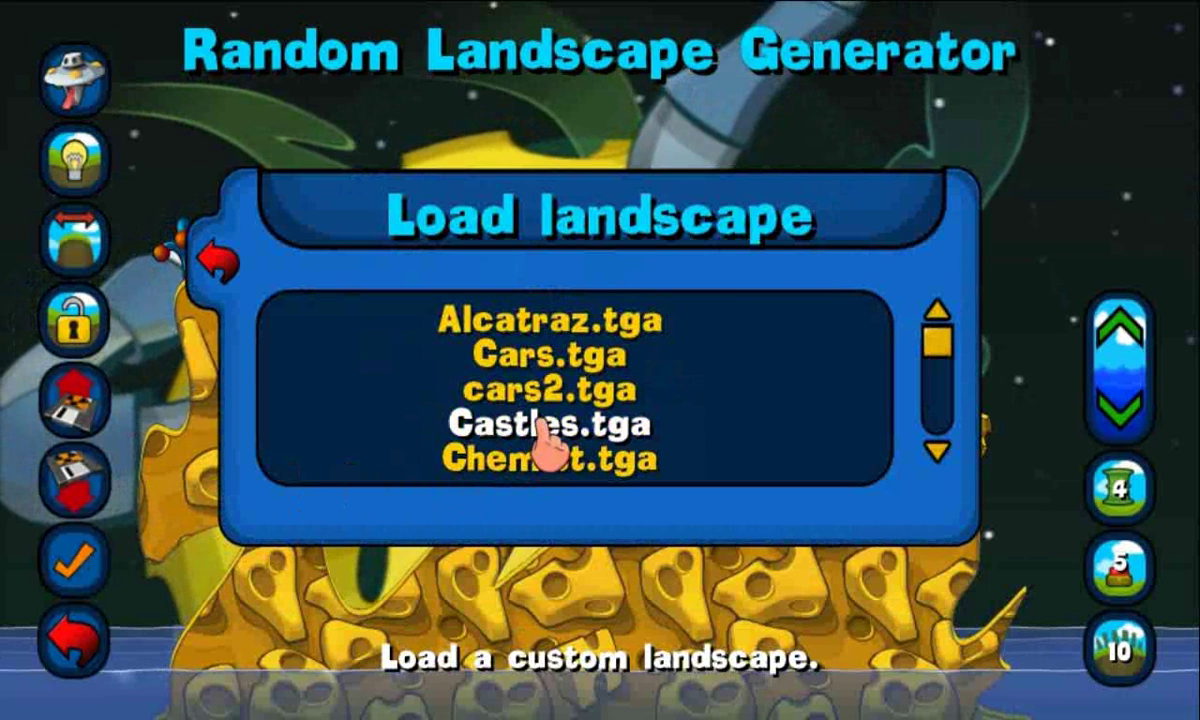